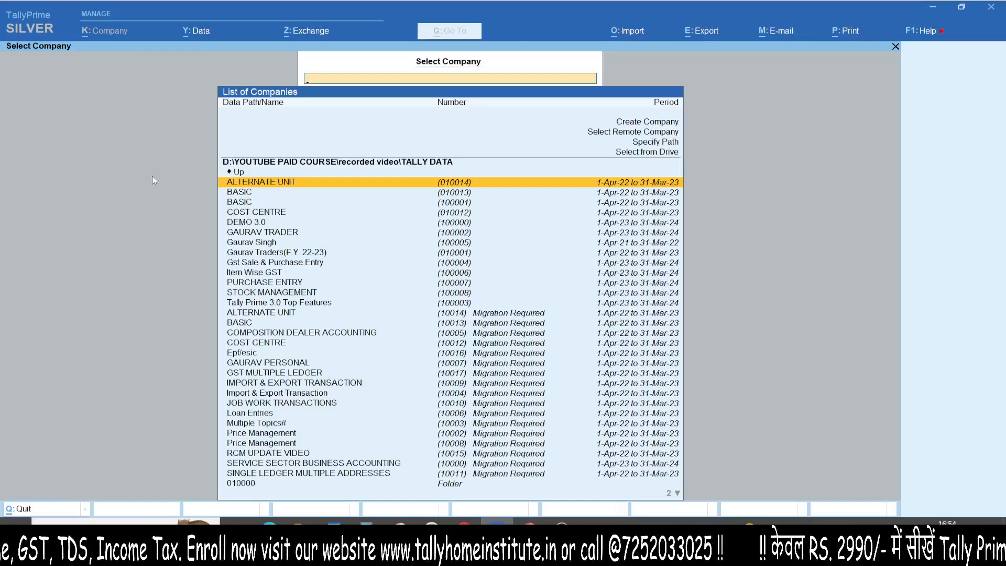
# - Start creating a new company in the current data path and name it SERVICE SECTOR BUSINESS ACCOUNTING
pyautogui.press('Up')
pyautogui.press('Up')
pyautogui.press('Up')
pyautogui.press('Up')
pyautogui.press('Up')
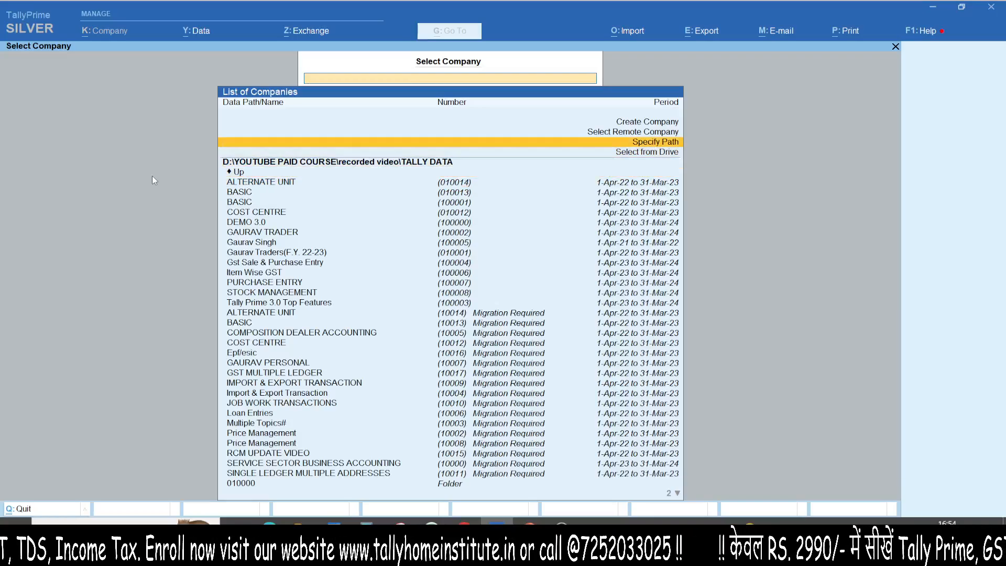
pyautogui.press('Return')
pyautogui.write('SER')
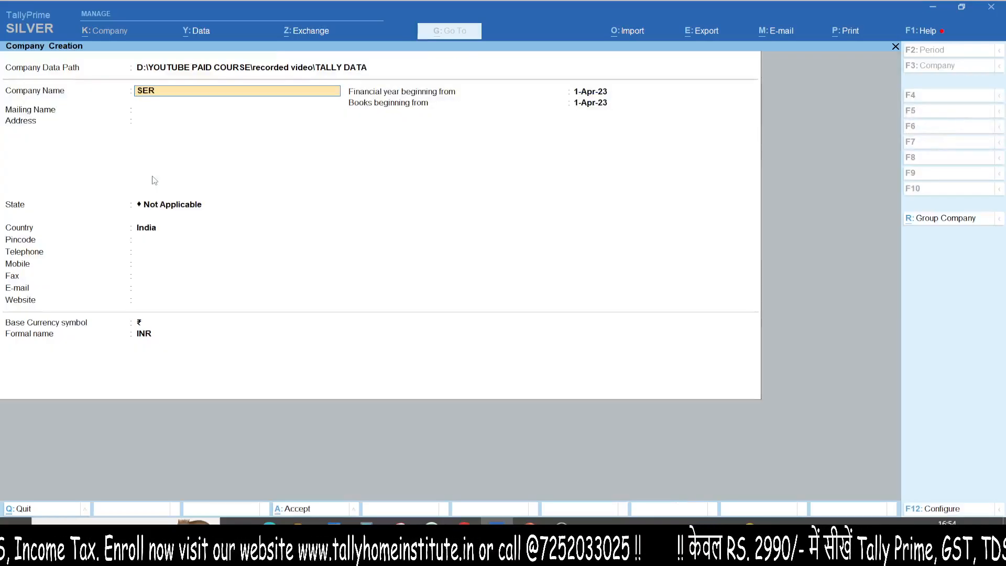
pyautogui.write('VICE SEC')
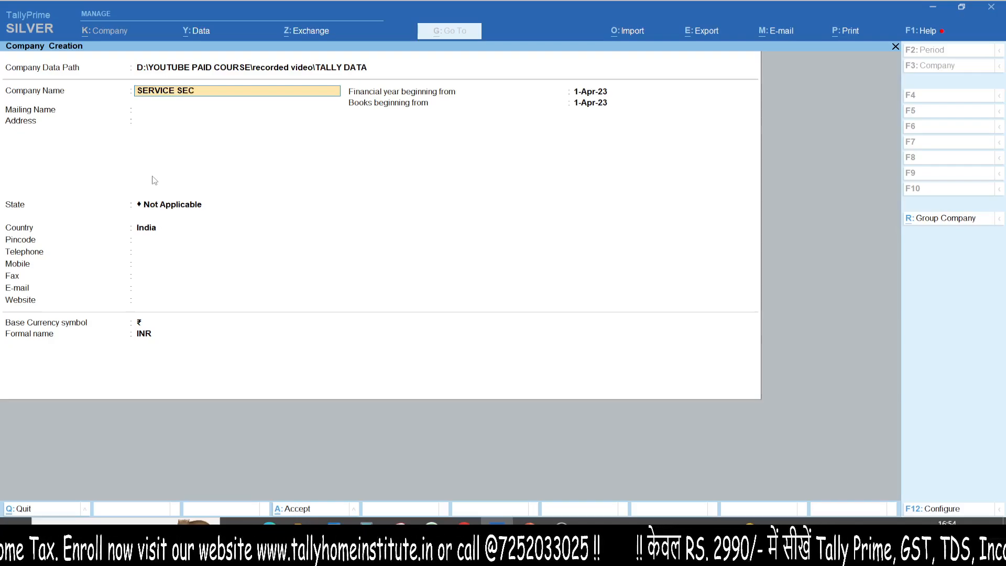
pyautogui.write('TOR BUSINESS A')
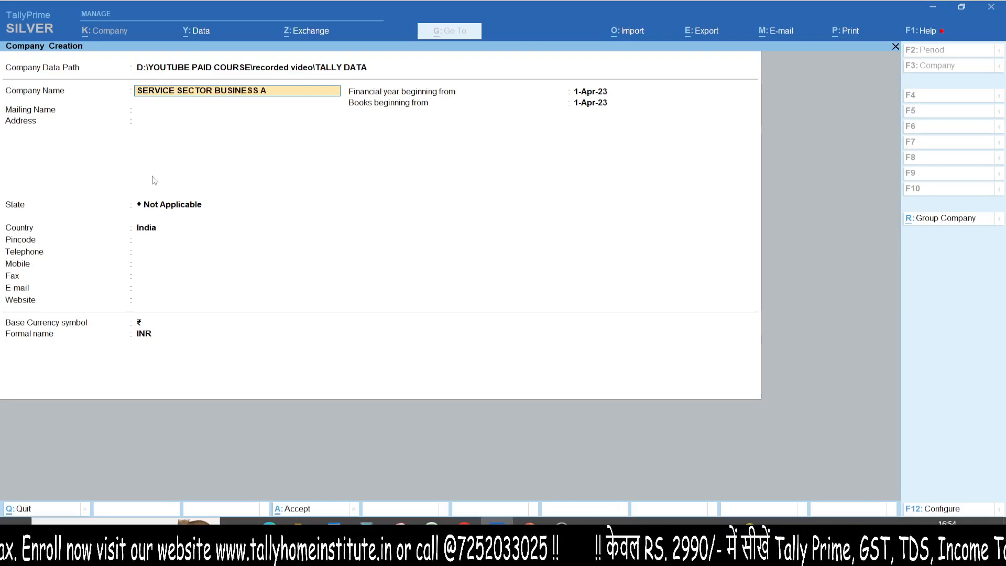
pyautogui.write('CCOUNTING')
pyautogui.press('Return')
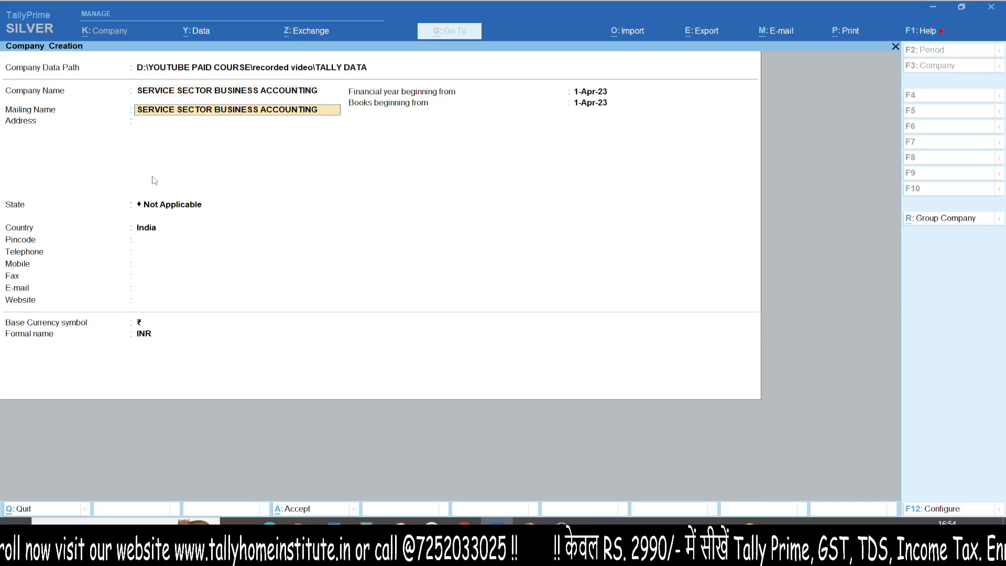
# - Keep the mailing name, leave the address blank, set the state to Uttar Pradesh and create the company
pyautogui.press('Return')
pyautogui.press('Return')
pyautogui.write('UT')
pyautogui.press('Down')
pyautogui.press('Down')
pyautogui.press('Return')
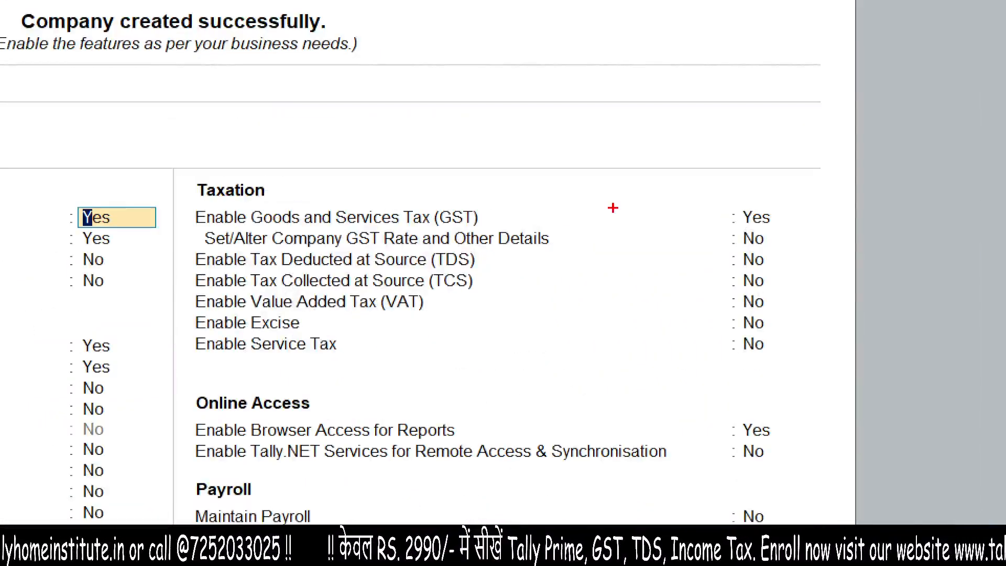
pyautogui.moveTo(613, 209)
pyautogui.mouseDown()
pyautogui.moveTo(709, 199)
pyautogui.moveTo(706, 239)
pyautogui.mouseUp()
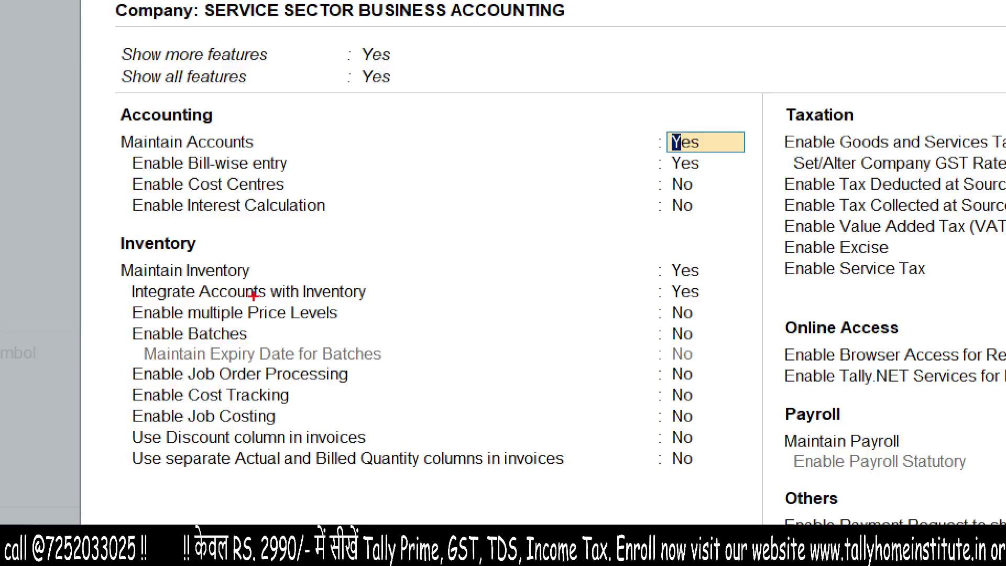
pyautogui.moveTo(259, 275)
pyautogui.mouseDown()
pyautogui.moveTo(618, 285)
pyautogui.moveTo(648, 269)
pyautogui.moveTo(657, 284)
pyautogui.moveTo(639, 294)
pyautogui.mouseUp()
pyautogui.press('Escape')
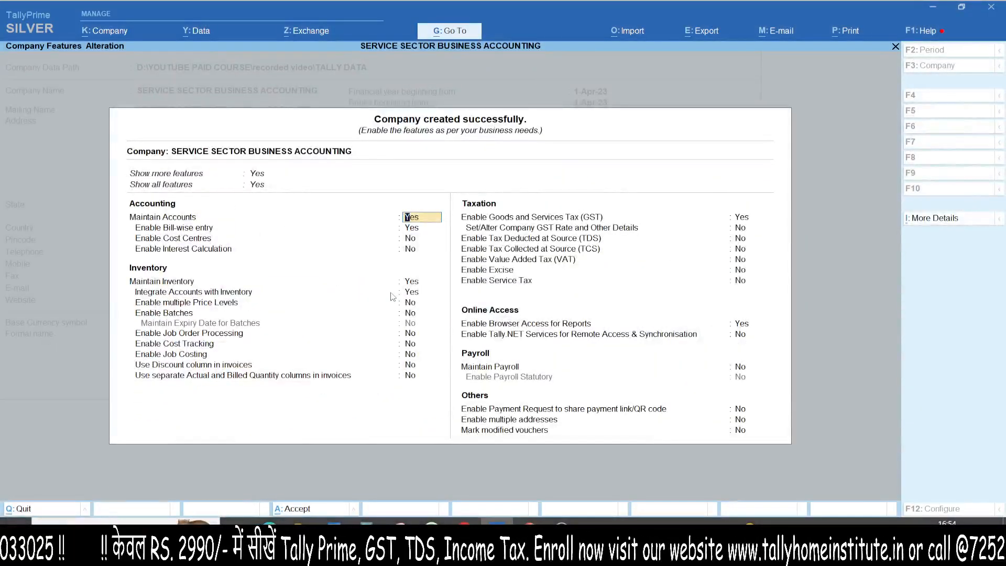
# - Accept the default company features and open a new purchase voucher
pyautogui.press('ctrl')
pyautogui.hotkey('ctrl', 'a')
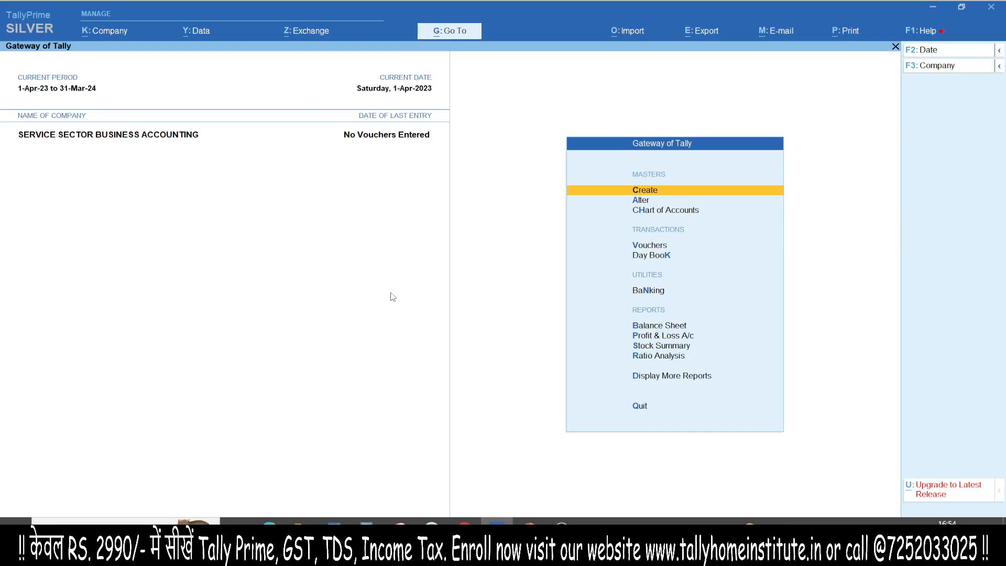
pyautogui.press('v')
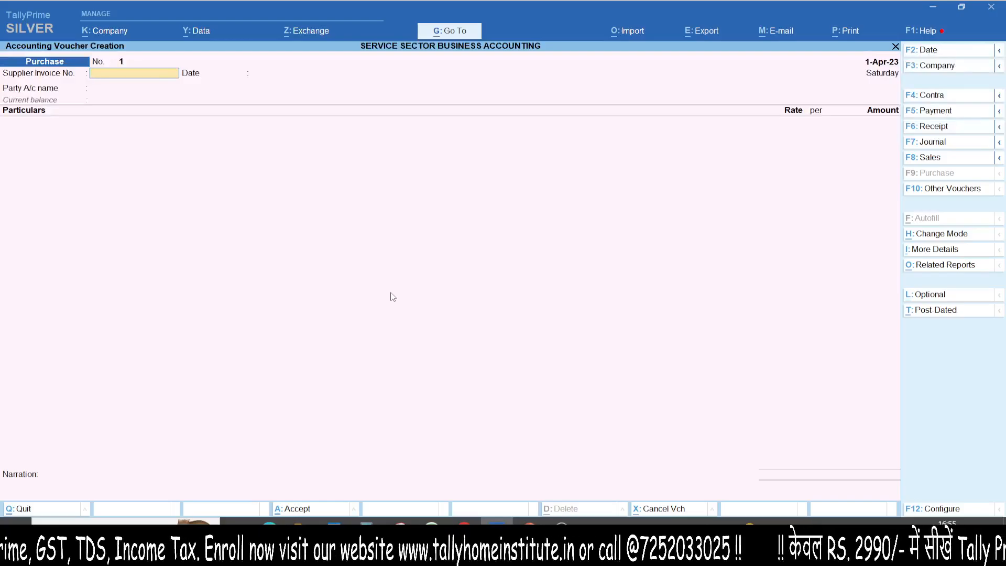
pyautogui.hotkey('ctrl', '1')
pyautogui.click(2, 67)
pyautogui.moveTo(72, 1)
pyautogui.mouseDown()
pyautogui.moveTo(225, 18)
pyautogui.moveTo(2, 37)
pyautogui.mouseUp()
pyautogui.press('Escape')
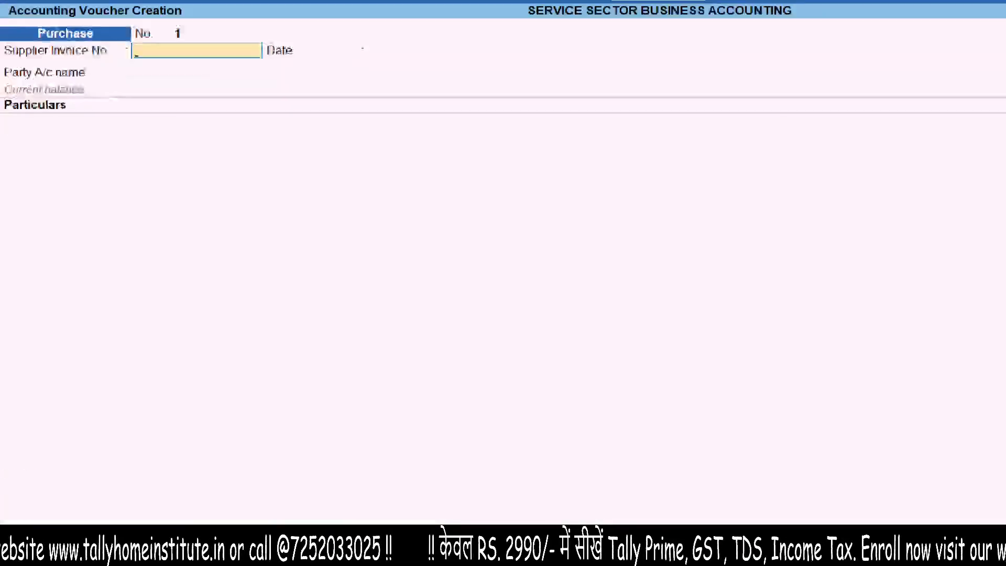
pyautogui.click(1, 120)
pyautogui.moveTo(1, 78)
pyautogui.mouseDown()
pyautogui.moveTo(197, 119)
pyautogui.moveTo(1, 79)
pyautogui.mouseUp()
pyautogui.moveTo(27, 229); pyautogui.dragTo(236, 161)
pyautogui.moveTo(37, 301); pyautogui.dragTo(282, 176)
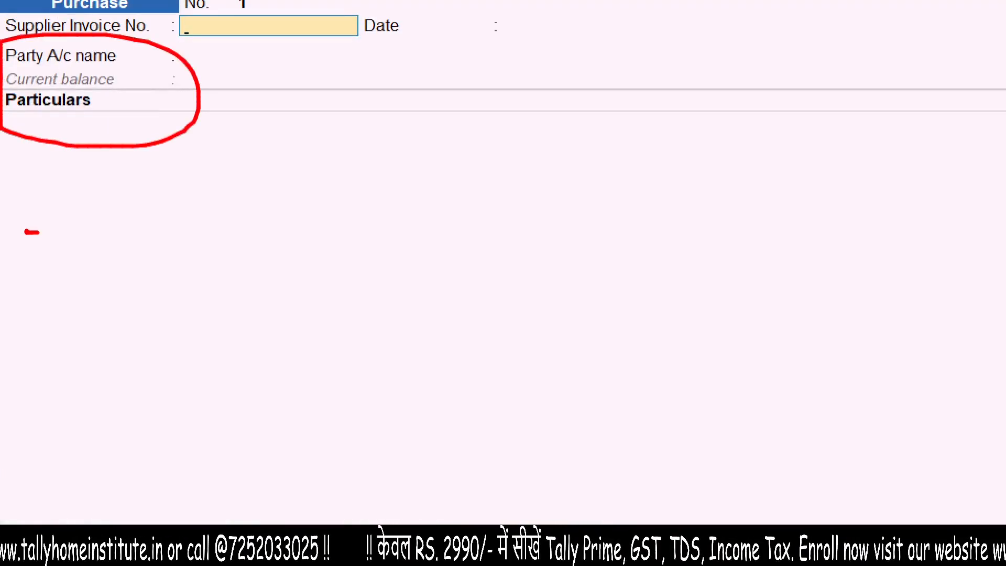
pyautogui.press('Escape')
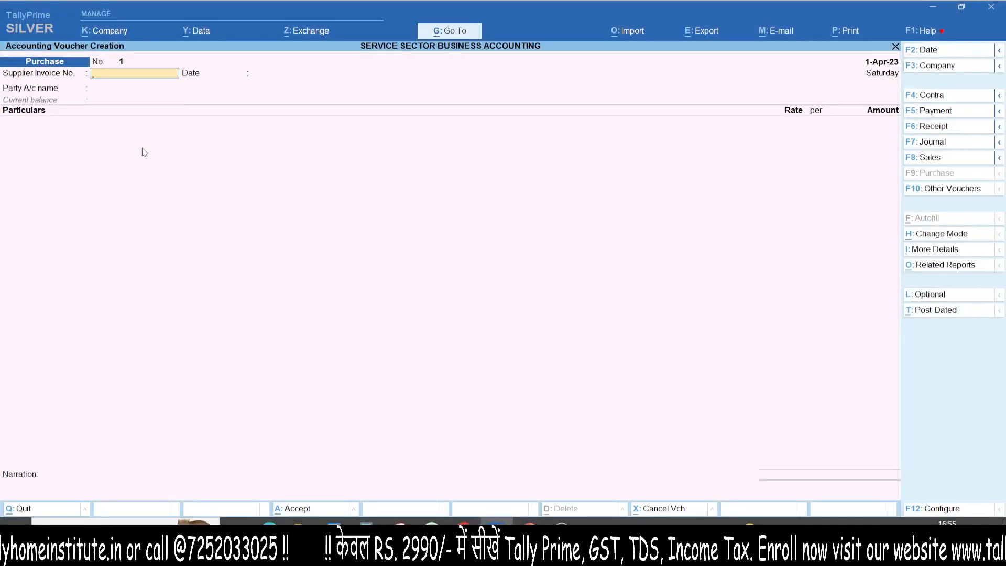
pyautogui.hotkey('ctrl', '1')
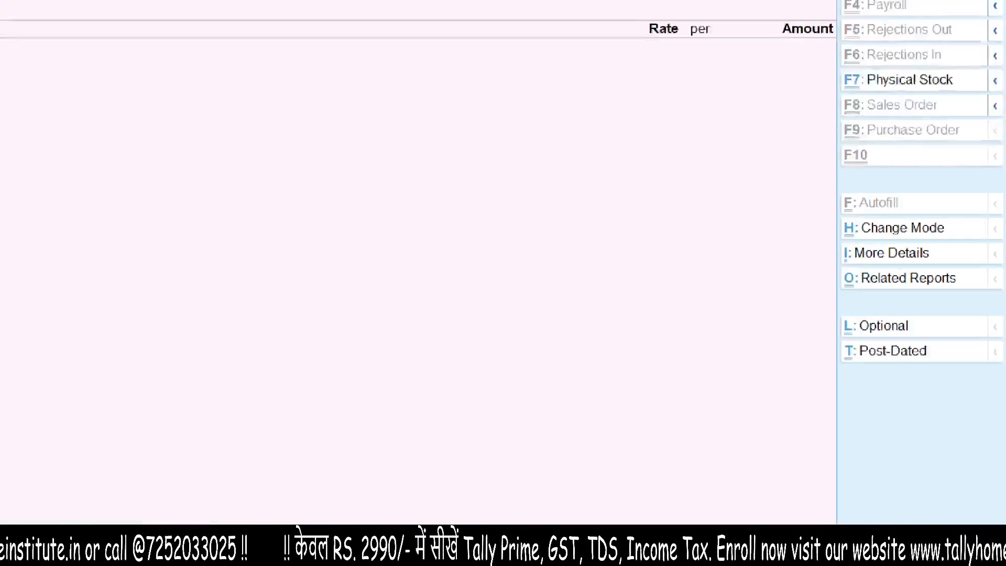
pyautogui.click(979, 242)
pyautogui.moveTo(867, 211)
pyautogui.mouseDown()
pyautogui.moveTo(820, 222)
pyautogui.moveTo(735, 203)
pyautogui.mouseUp()
pyautogui.press('Escape')
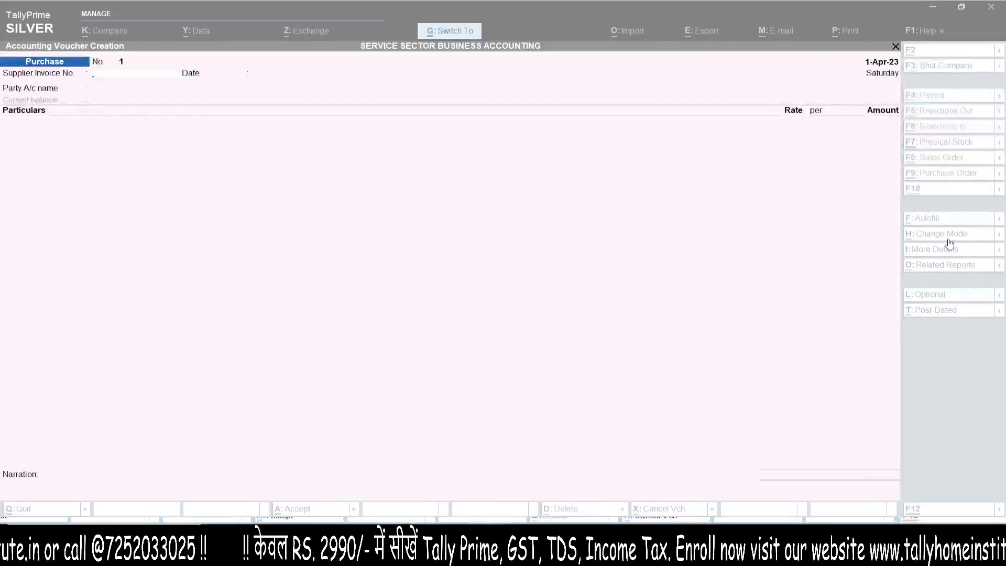
# - Change the purchase voucher's mode to Item Invoice, and return it to Accounting Invoice
pyautogui.click(949, 242)
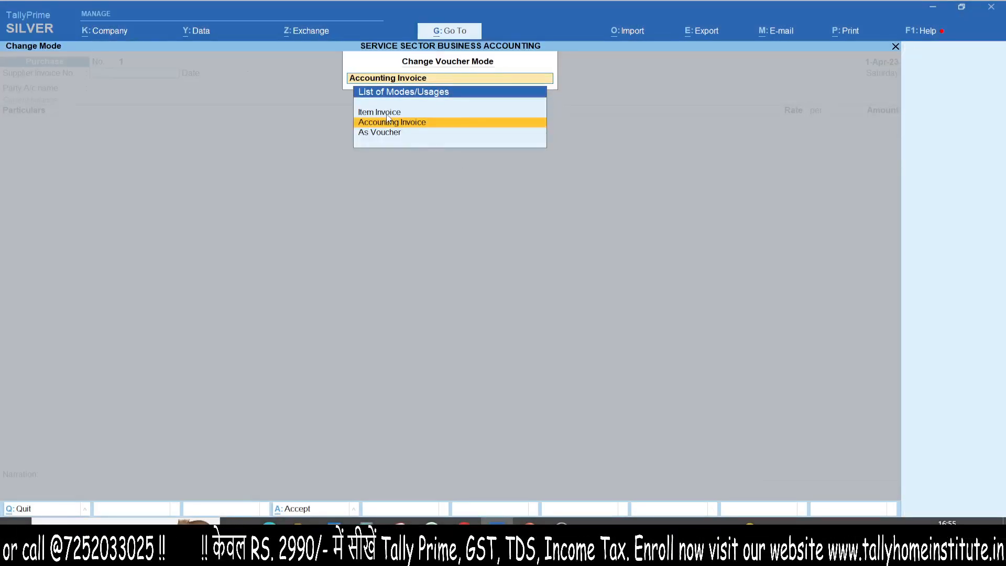
pyautogui.press('Up')
pyautogui.press('Return')
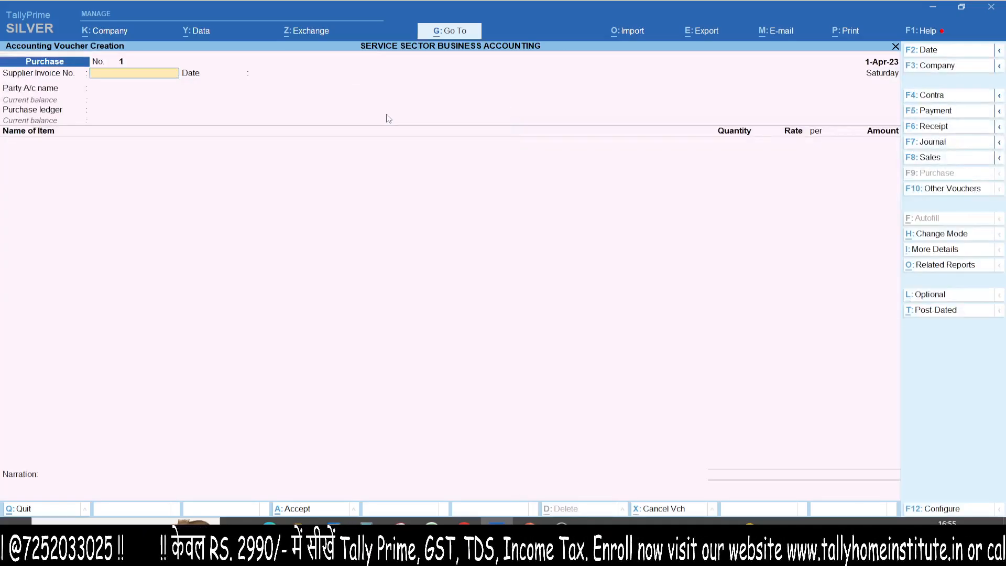
pyautogui.hotkey('ctrl', '1')
pyautogui.click(17, 138)
pyautogui.moveTo(1, 142)
pyautogui.mouseDown()
pyautogui.moveTo(120, 68)
pyautogui.moveTo(7, 85)
pyautogui.mouseUp()
pyautogui.press('Escape')
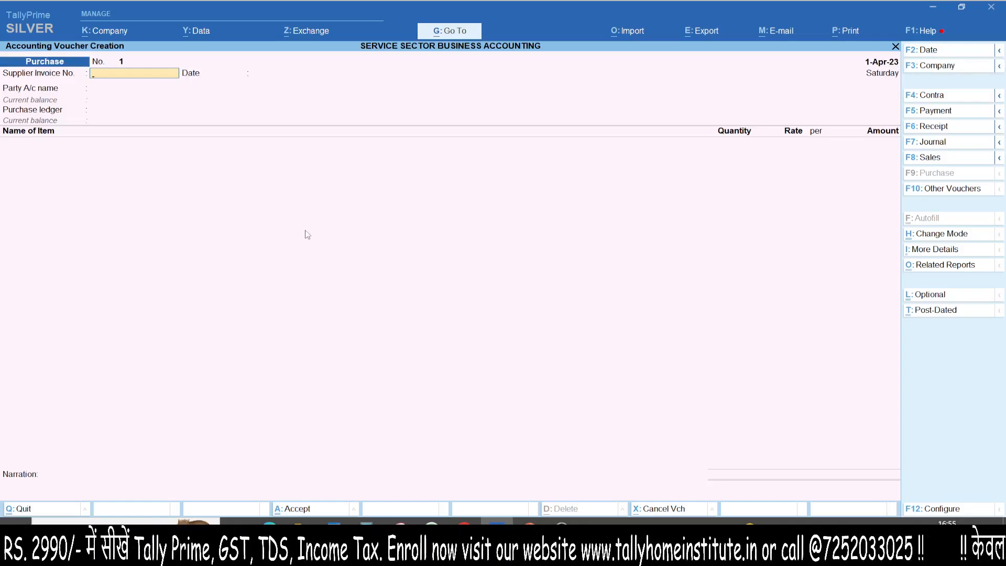
pyautogui.click(938, 235)
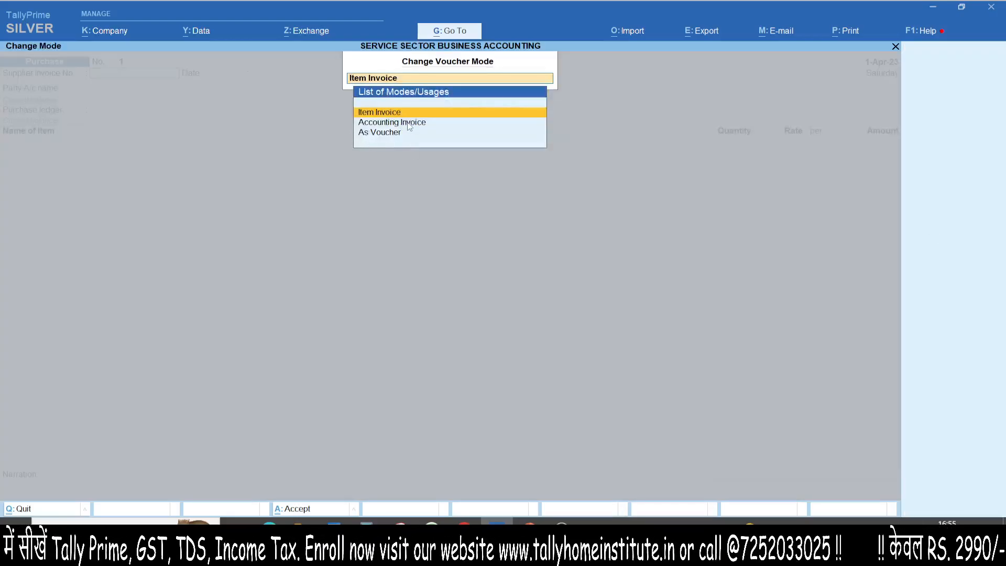
pyautogui.click(408, 125)
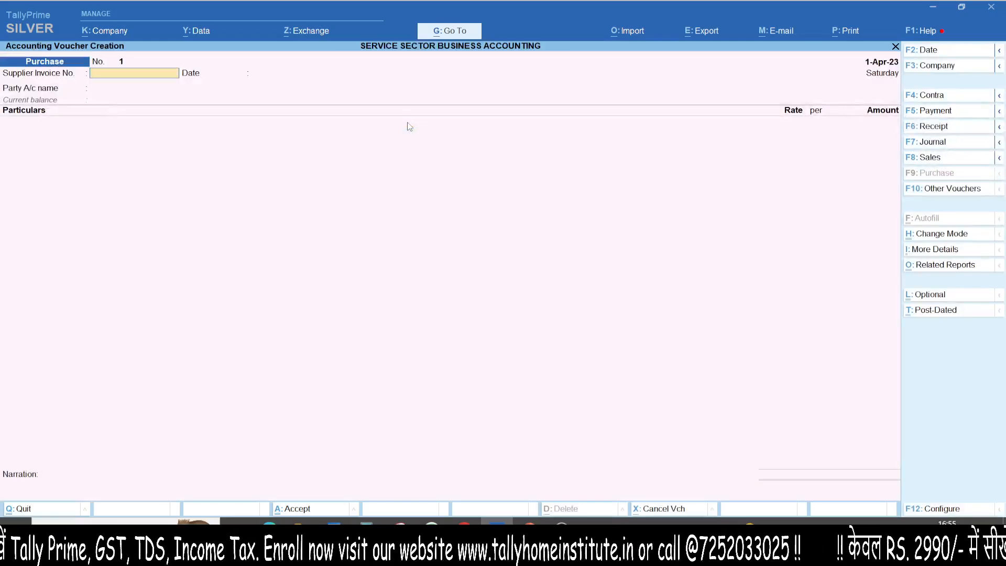
# - Enter supplier invoice number 1 and keep the invoice date 1-Apr-23 in the purchase voucher
pyautogui.write('1')
pyautogui.press('Return')
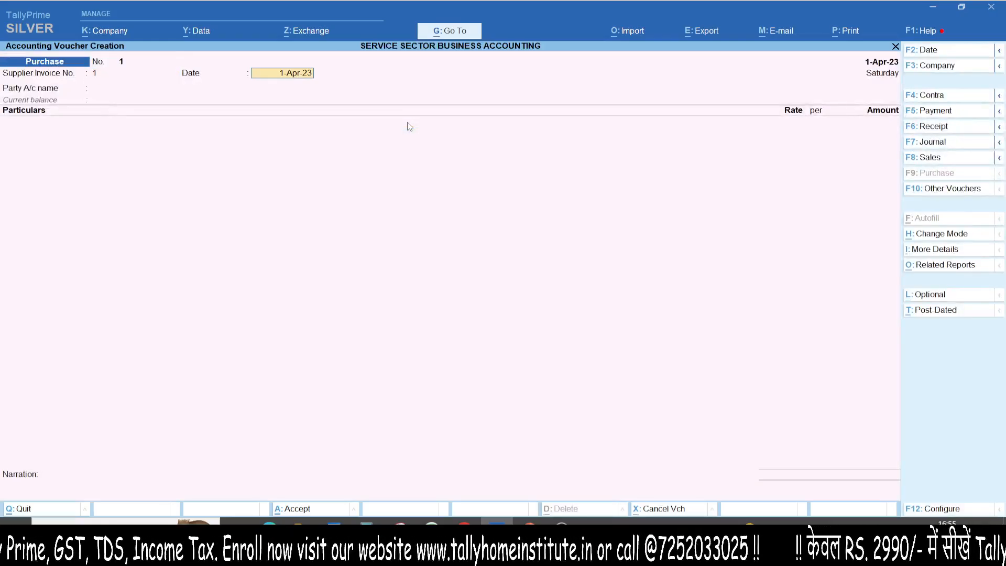
pyautogui.press('Return')
# - Create a party ledger named ABC TRADERS under Sundry Creditors, keeping the default balance, mailing and bank settings
pyautogui.hotkey('alt', 'c')
pyautogui.write('ABC TRADERS')
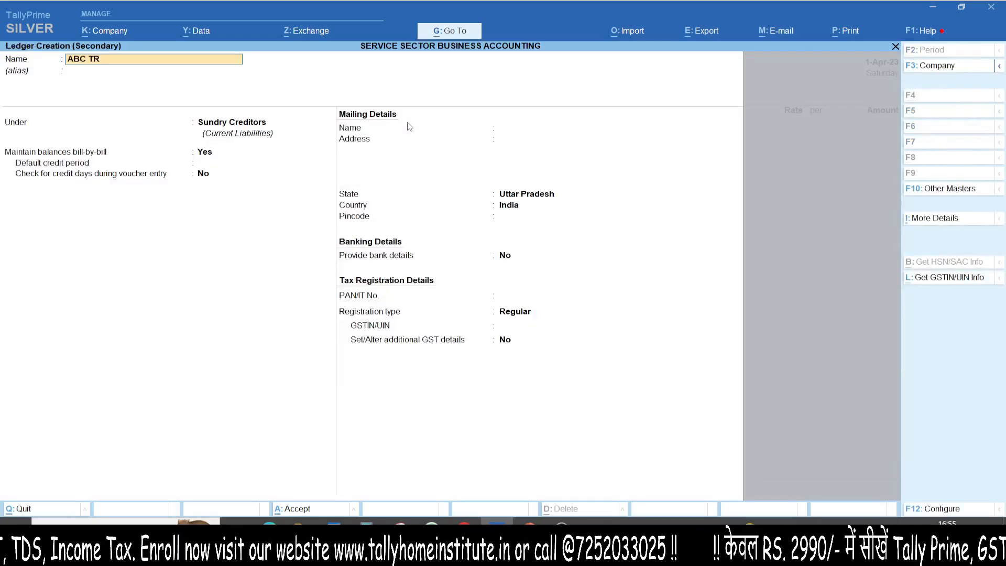
pyautogui.press('Return')
pyautogui.press('Return')
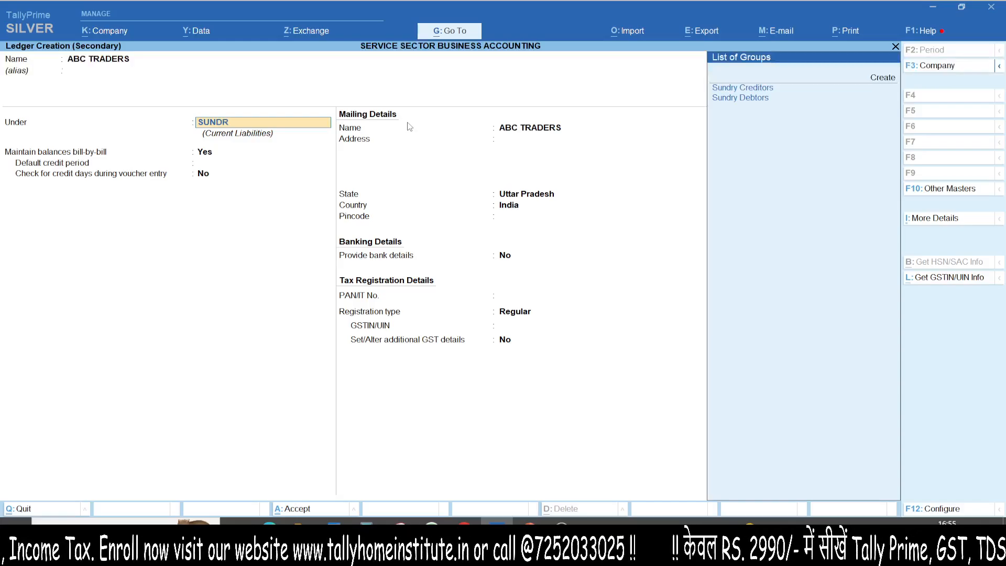
pyautogui.press('Return')
pyautogui.press('Return')
# - Enter the supplier's GSTIN and save the ledger as the voucher's party, accepting its receipt and party details unchanged
pyautogui.press('Return')
pyautogui.press('Return')
pyautogui.press('Return')
pyautogui.press('Return')
pyautogui.press('Return')
pyautogui.press('Return')
pyautogui.press('Return')
pyautogui.press('Return')
pyautogui.press('Return')
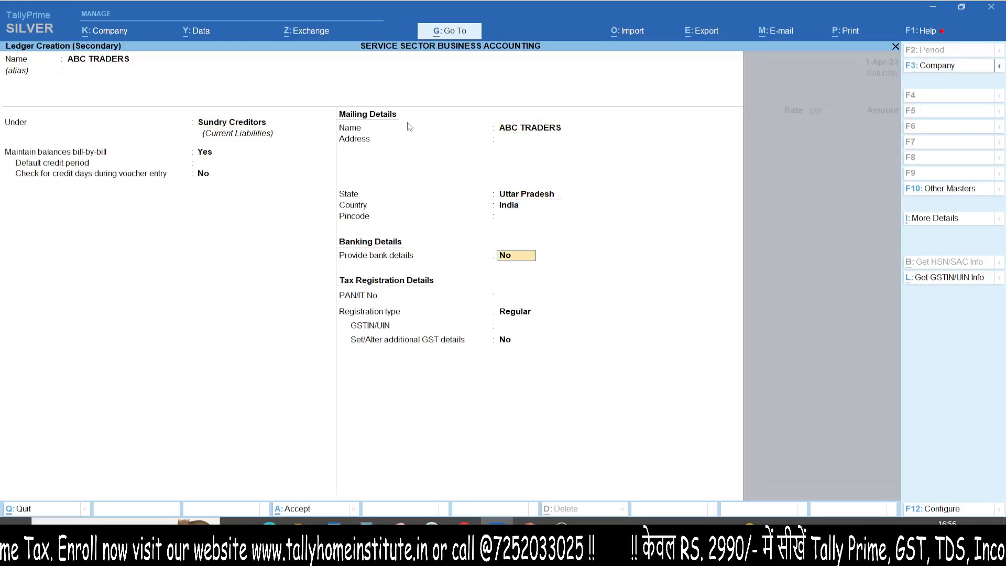
pyautogui.press('Return')
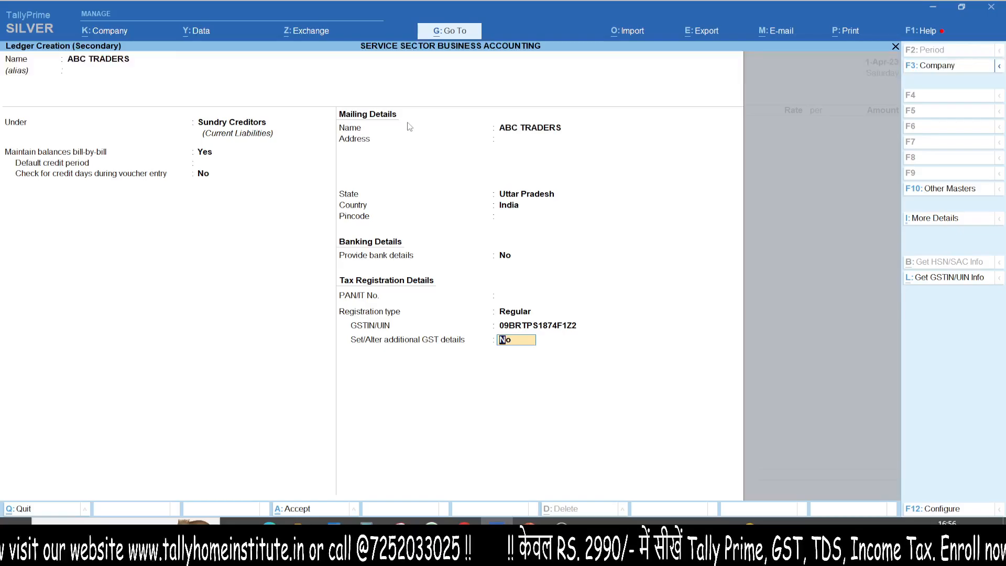
pyautogui.press('Return')
pyautogui.press('Return')
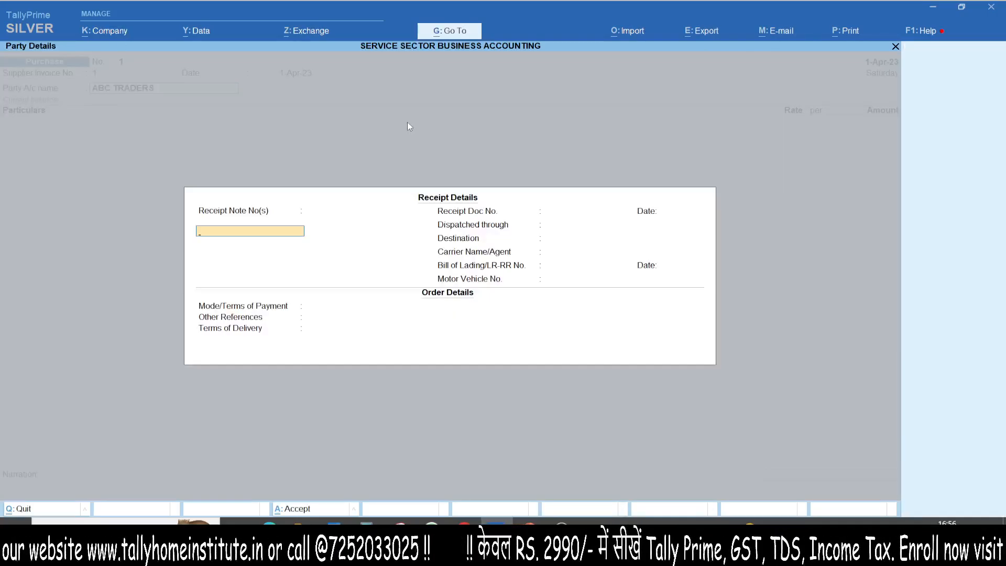
pyautogui.hotkey('ctrl', 'a')
pyautogui.hotkey('ctrl', 'a')
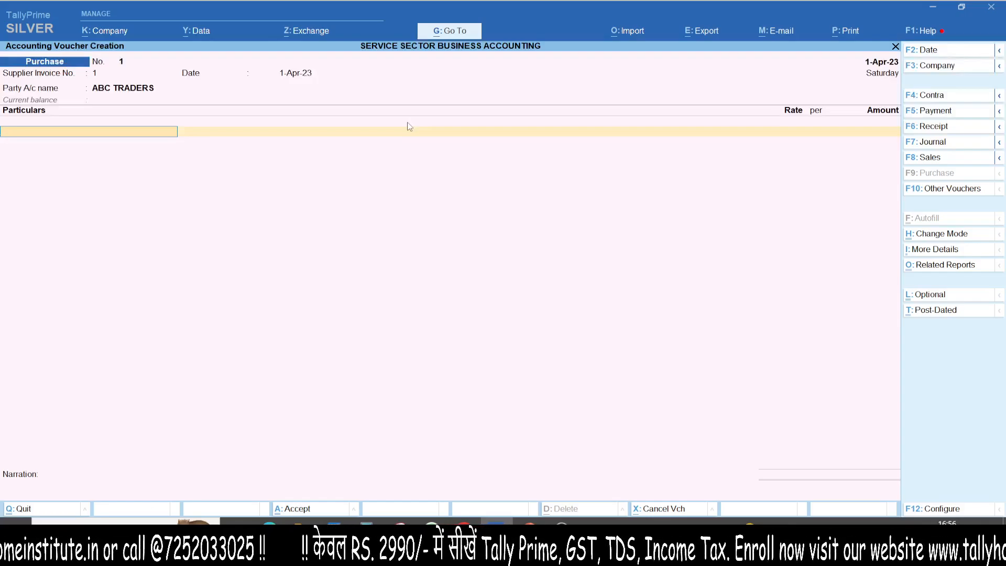
# - Create an expense ledger named WEBSITE DESIGN EXP. under Direct Expenses from the voucher's particulars
pyautogui.hotkey('alt', 'c')
pyautogui.write('WEBSIT')
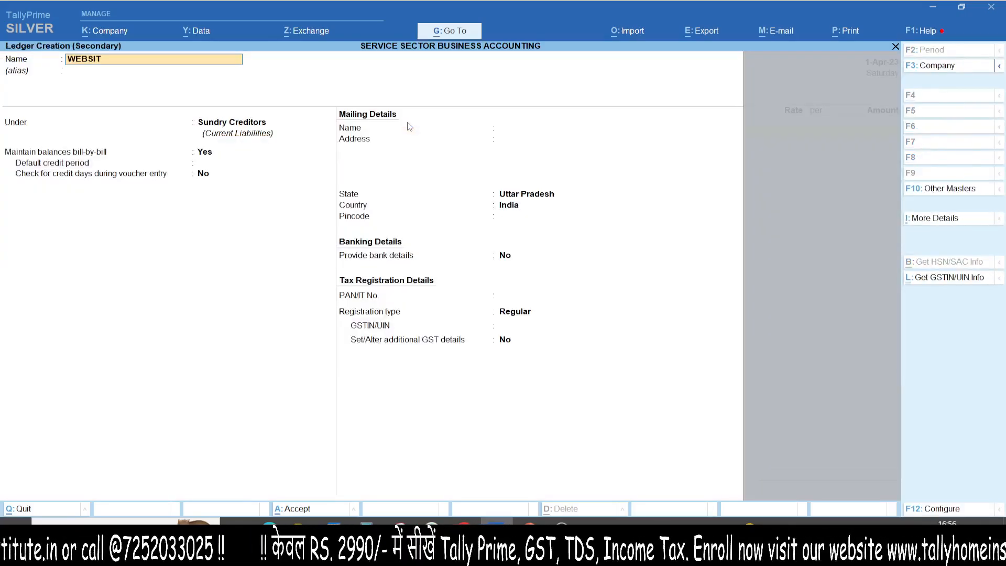
pyautogui.write('E DESIGN')
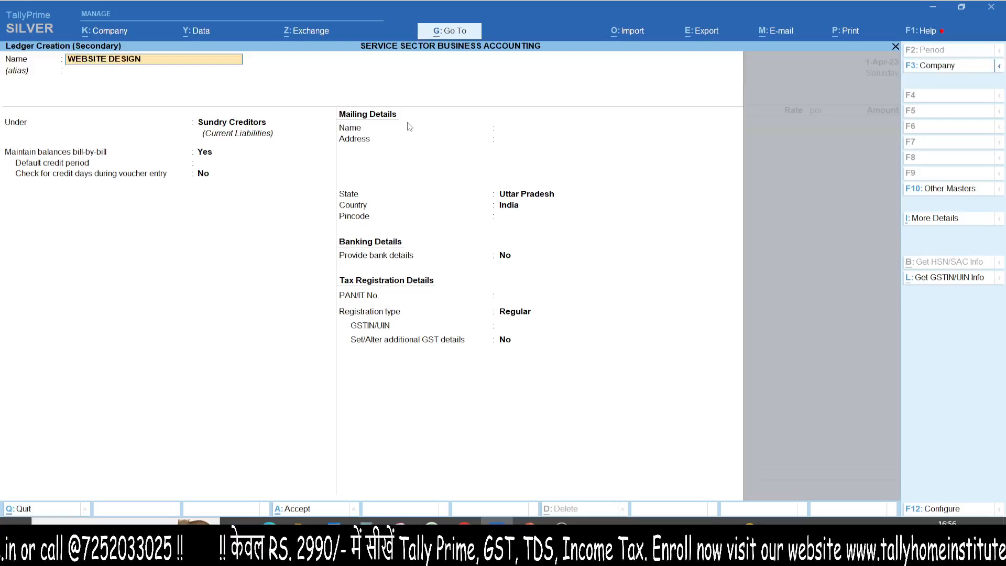
pyautogui.write(' EXP.')
pyautogui.press('Return')
pyautogui.write('DIRE')
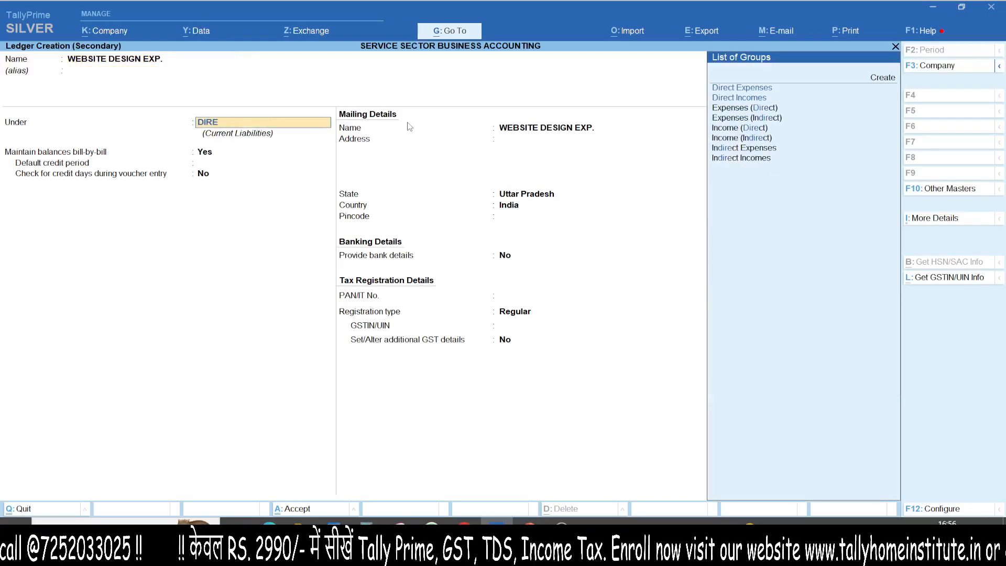
pyautogui.press('Return')
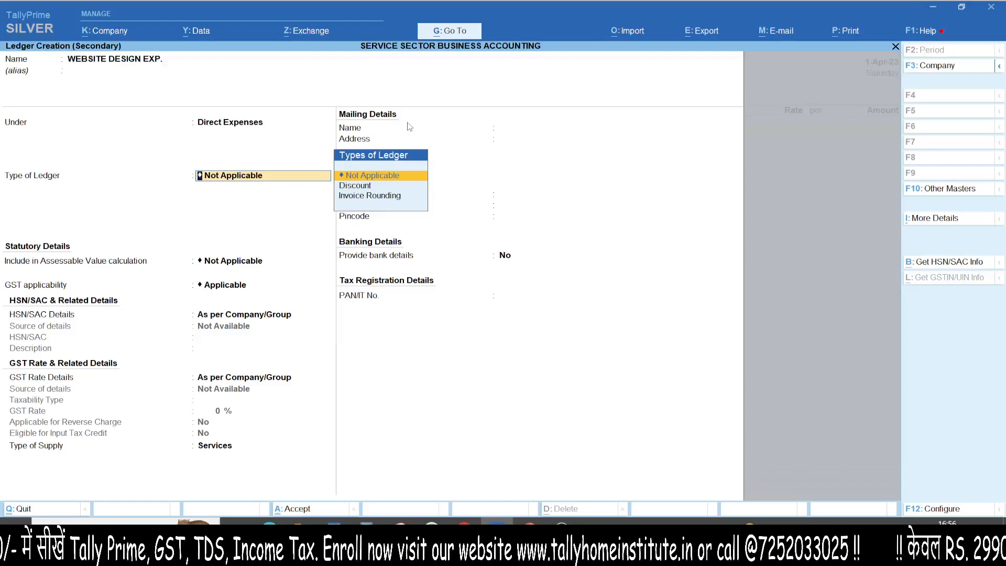
# - Specify HSN/SAC 9985 directly in the expense ledger, keeping the ledger type Not Applicable and the description blank
pyautogui.press('Return')
pyautogui.press('Return')
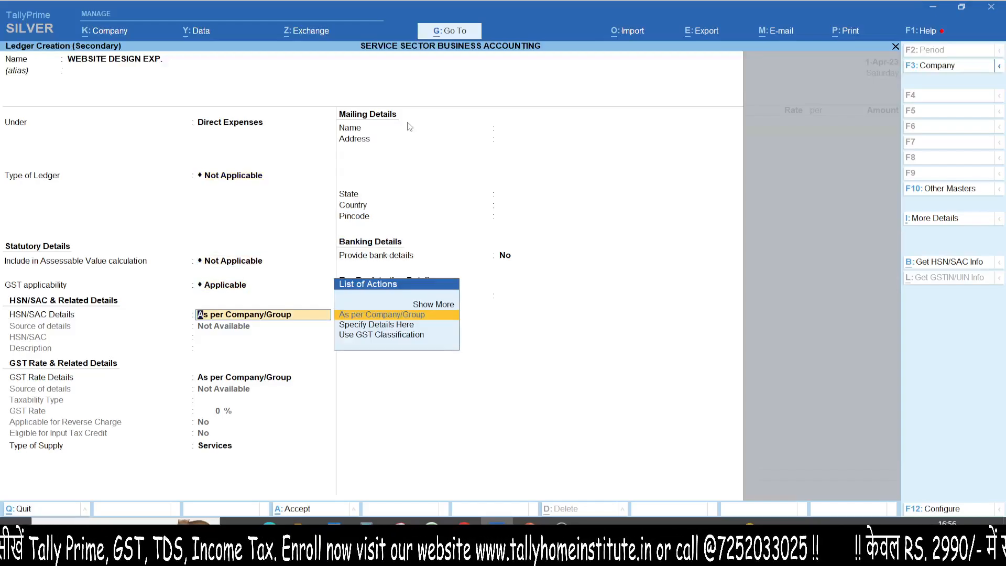
pyautogui.press('Down')
pyautogui.press('Return')
pyautogui.write('9985')
pyautogui.press('Return')
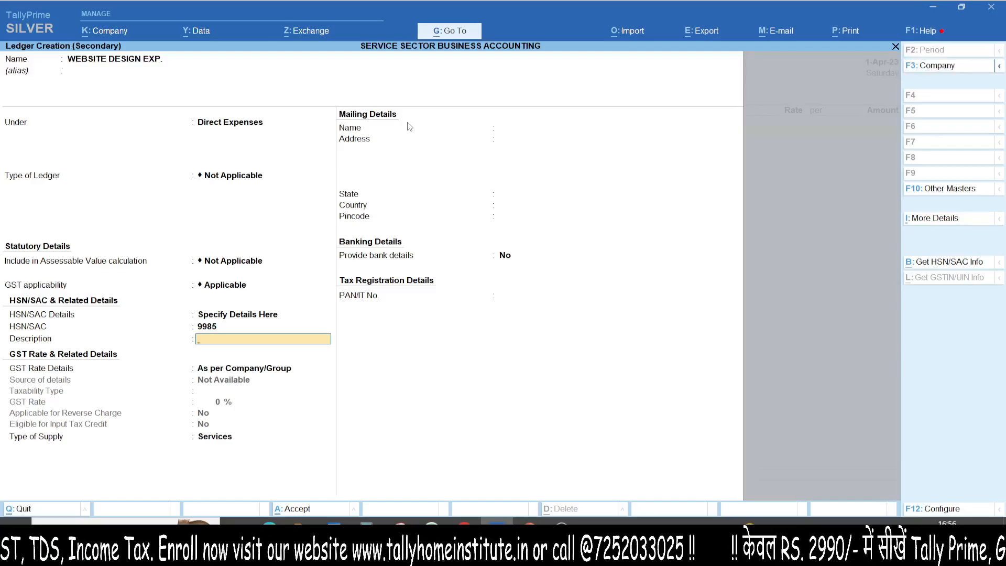
pyautogui.press('Return')
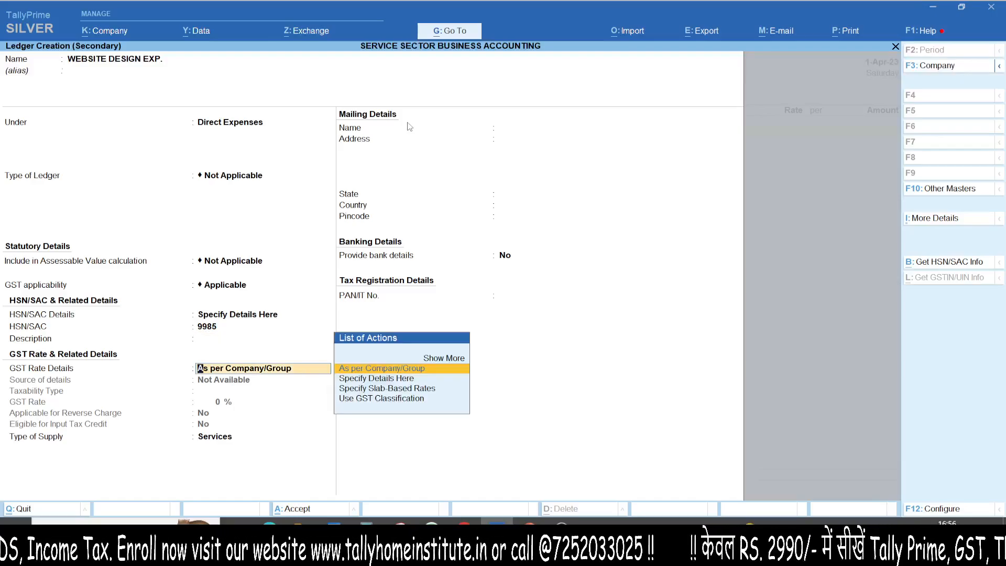
# - Specify the GST rate details in the expense ledger as Taxable with a GST rate of 18%
pyautogui.press('Down')
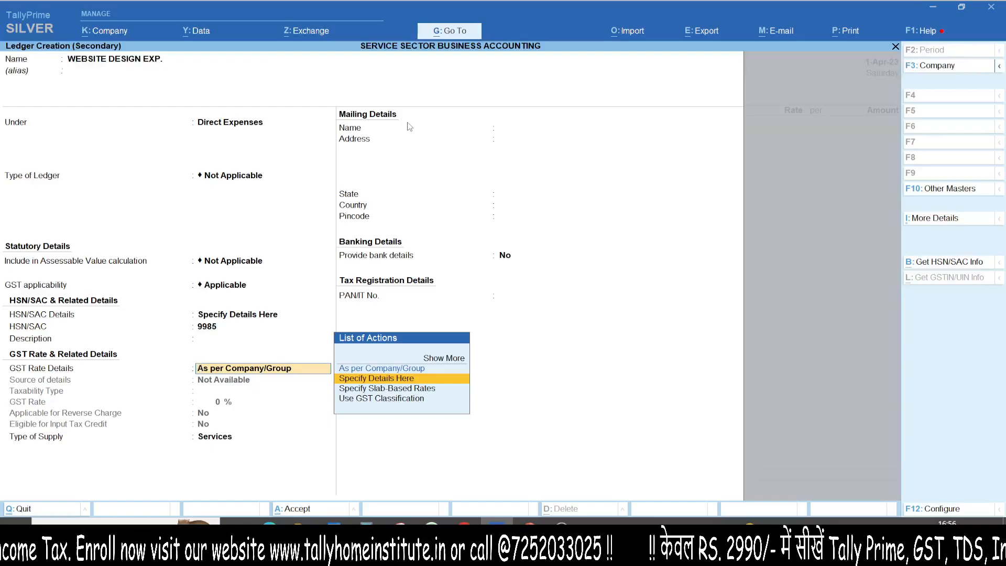
pyautogui.press('Return')
pyautogui.press('Return')
pyautogui.write('18')
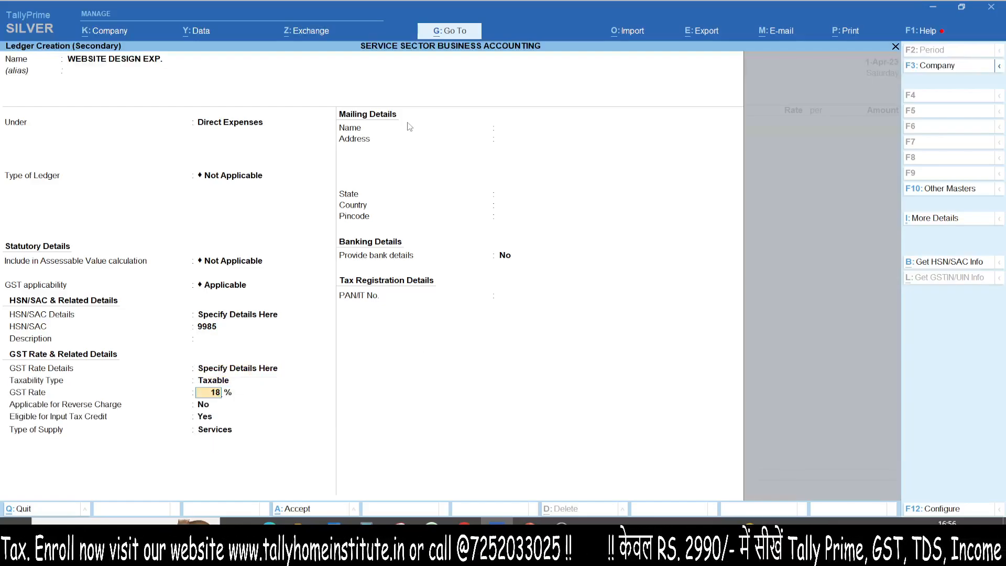
# - Keep reverse charge at No, input tax credit eligibility at Yes and the type of supply as Services, and save the expense ledger
pyautogui.press('Return')
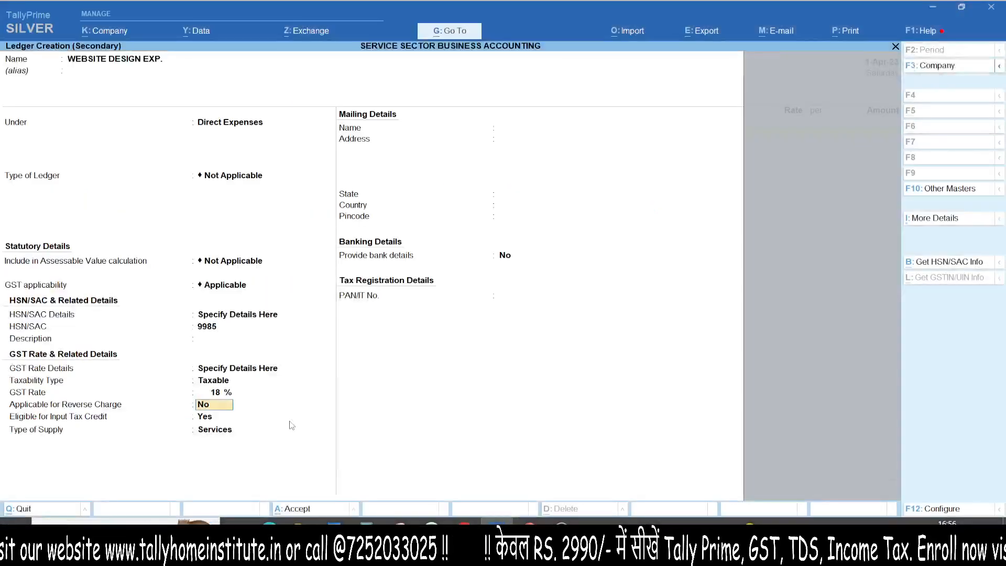
pyautogui.press('F12')
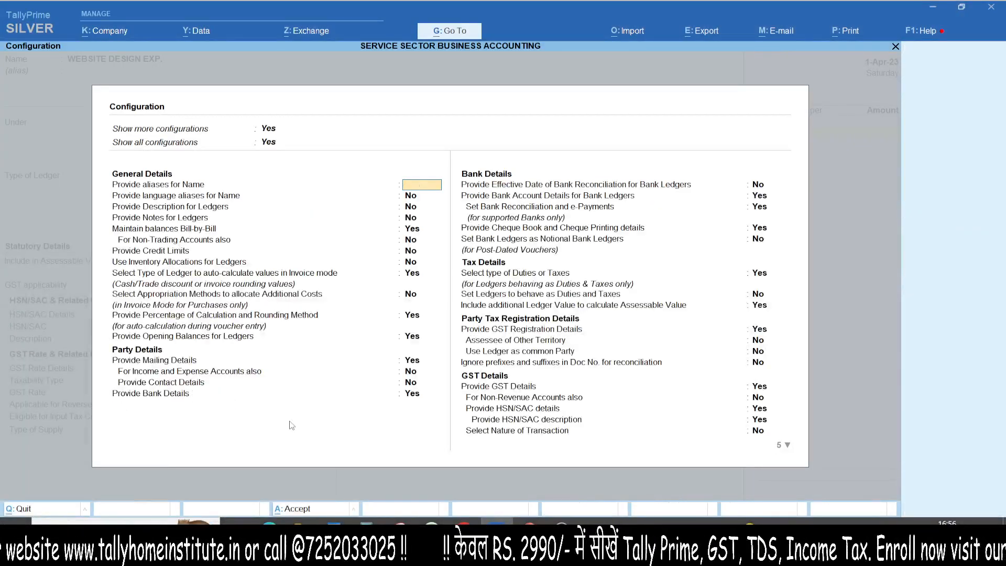
pyautogui.press('Escape')
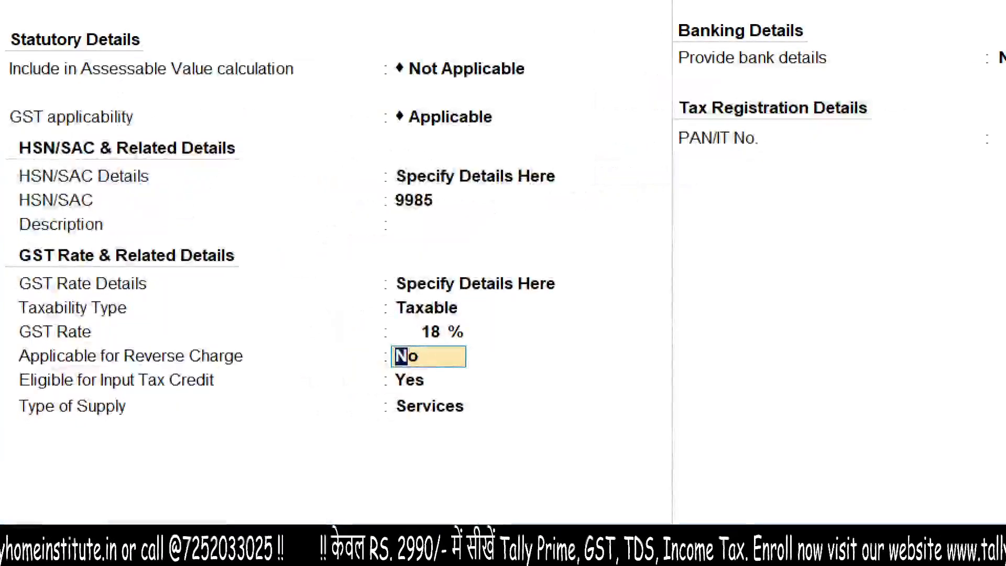
pyautogui.moveTo(1, 449)
pyautogui.mouseDown()
pyautogui.moveTo(8, 455)
pyautogui.moveTo(93, 428)
pyautogui.mouseUp()
pyautogui.moveTo(1, 504); pyautogui.dragTo(102, 448)
pyautogui.moveTo(390, 381)
pyautogui.mouseDown()
pyautogui.moveTo(500, 411)
pyautogui.moveTo(346, 394)
pyautogui.mouseUp()
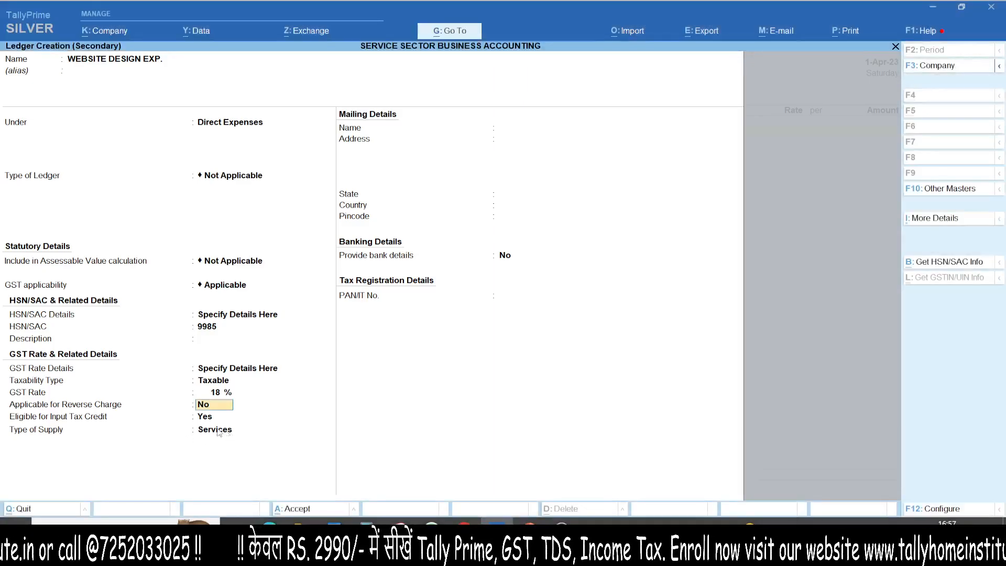
pyautogui.click(211, 432)
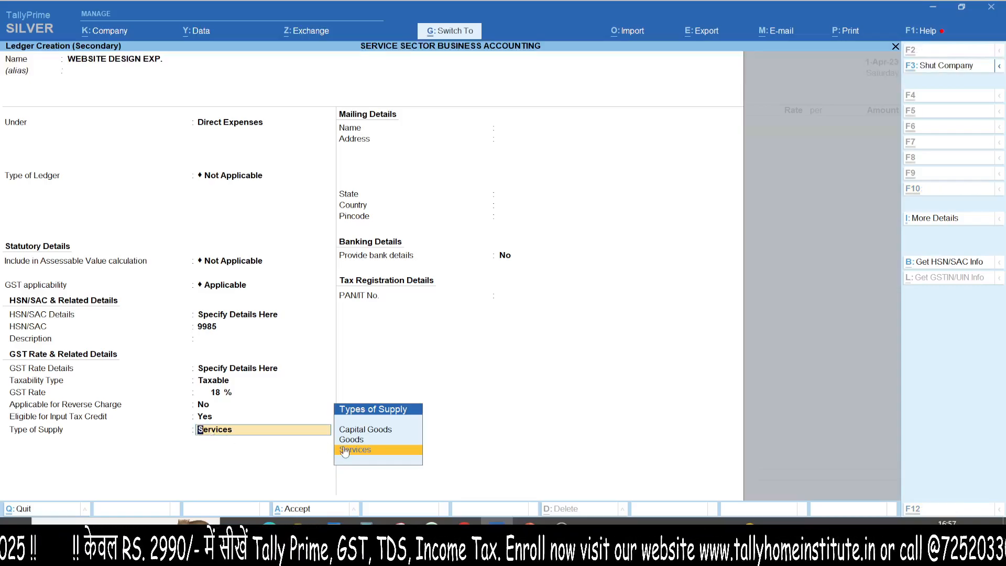
pyautogui.hotkey('ctrl', '1')
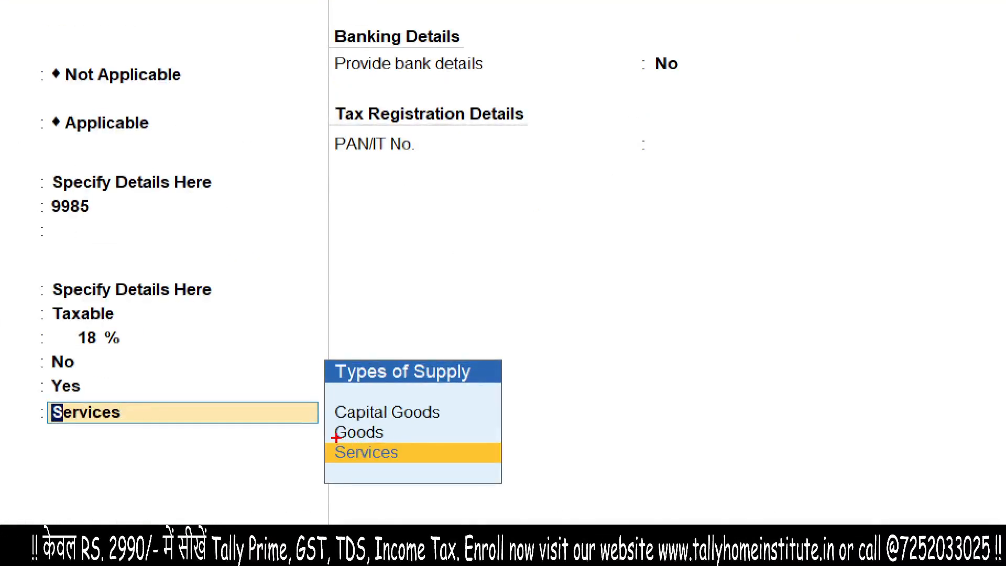
pyautogui.moveTo(324, 393)
pyautogui.mouseDown()
pyautogui.moveTo(404, 426)
pyautogui.moveTo(327, 390)
pyautogui.mouseUp()
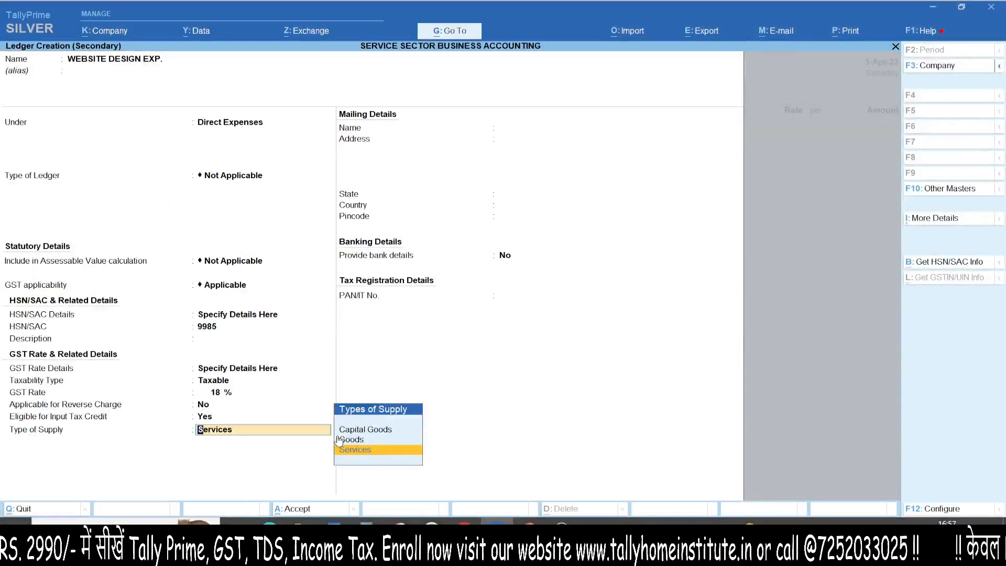
pyautogui.press('Return')
# - Enter 20,000 as the website design expense amount and keep its GST rate and HSN/SAC details As per Masters/Company
pyautogui.press('Return')
pyautogui.press('Return')
pyautogui.write('20,000')
pyautogui.press('Return')
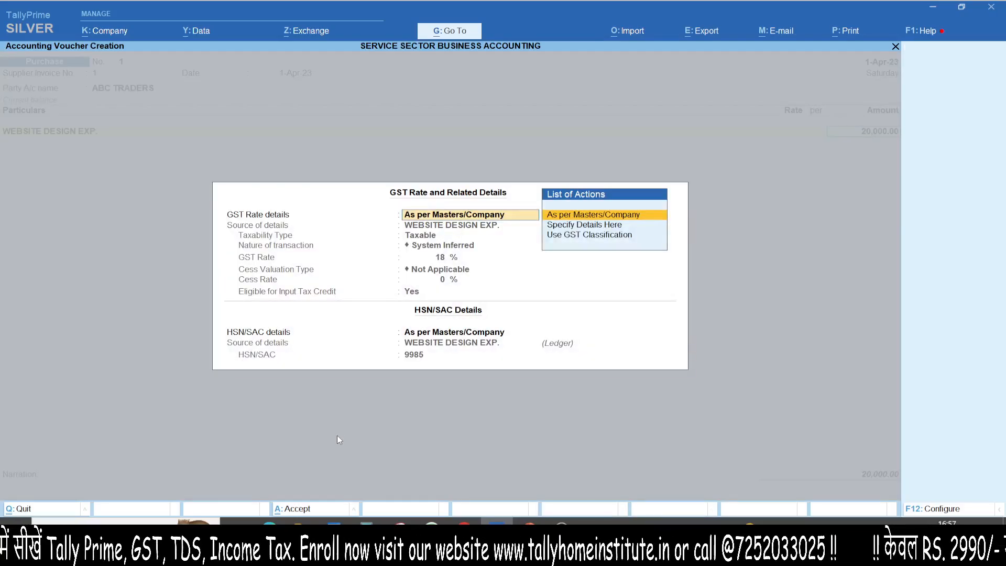
pyautogui.press('Return')
pyautogui.press('Return')
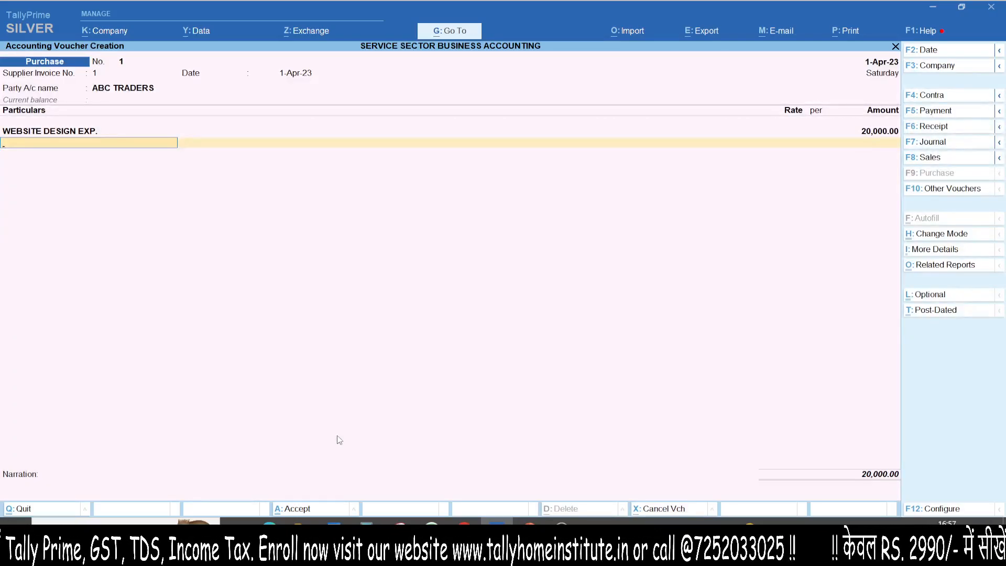
# - Create a tax ledger named CGST under Duties & Taxes from the voucher's next particulars line
pyautogui.press('alt')
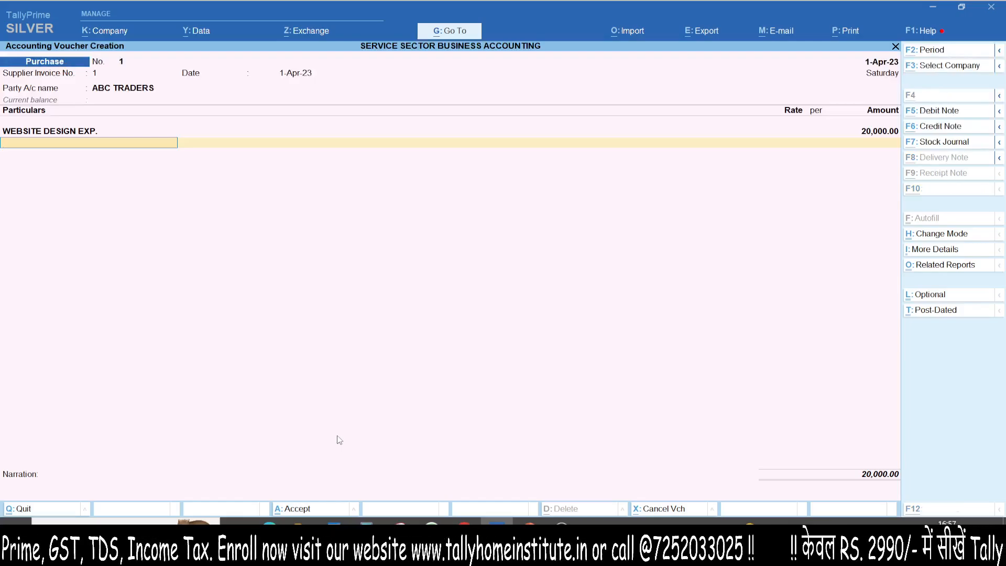
pyautogui.hotkey('alt', 'c')
pyautogui.write('CGST')
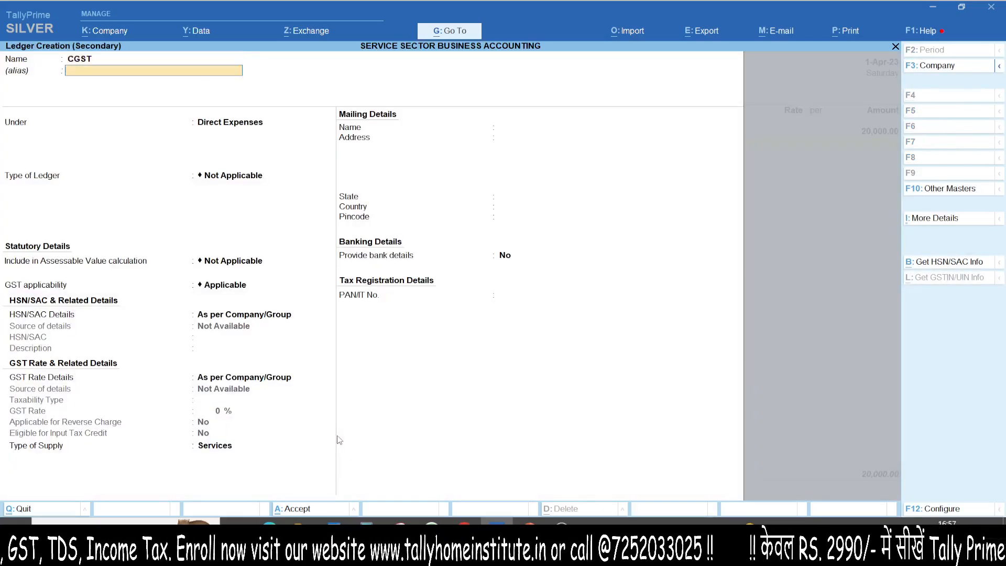
pyautogui.press('Return')
pyautogui.write('dut')
pyautogui.press('Return')
# - Set the CGST ledger's duty type to GST and tax type to CGST, and add it to the voucher with no description
pyautogui.press('Up')
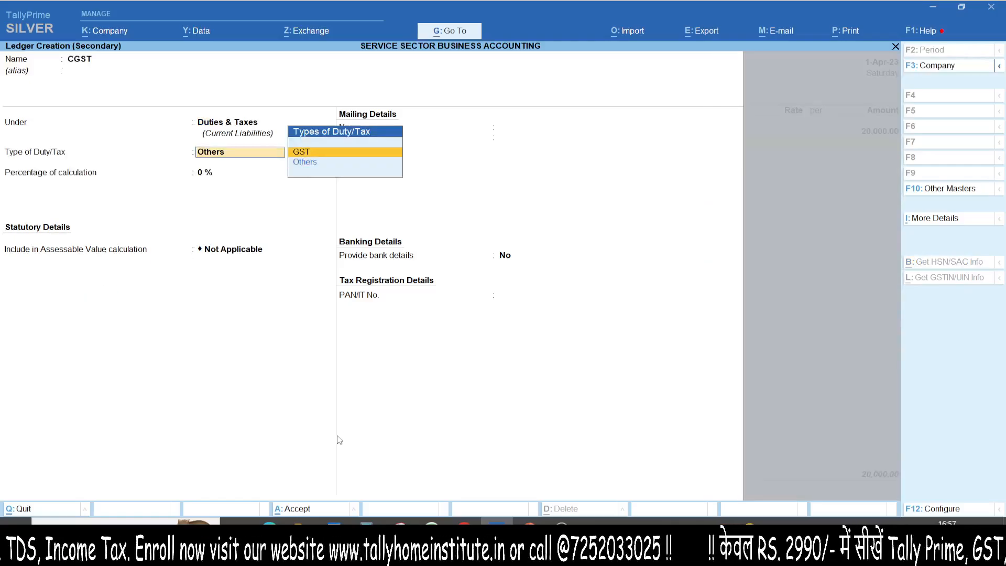
pyautogui.press('Return')
pyautogui.press('Down')
pyautogui.press('Return')
pyautogui.press('Return')
pyautogui.press('Return')
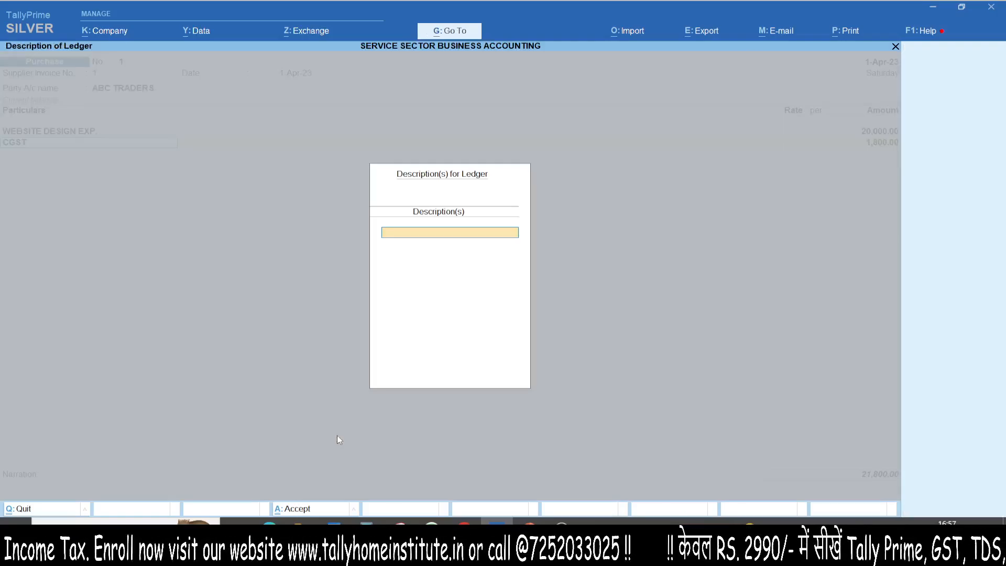
pyautogui.press('Return')
pyautogui.press('Return')
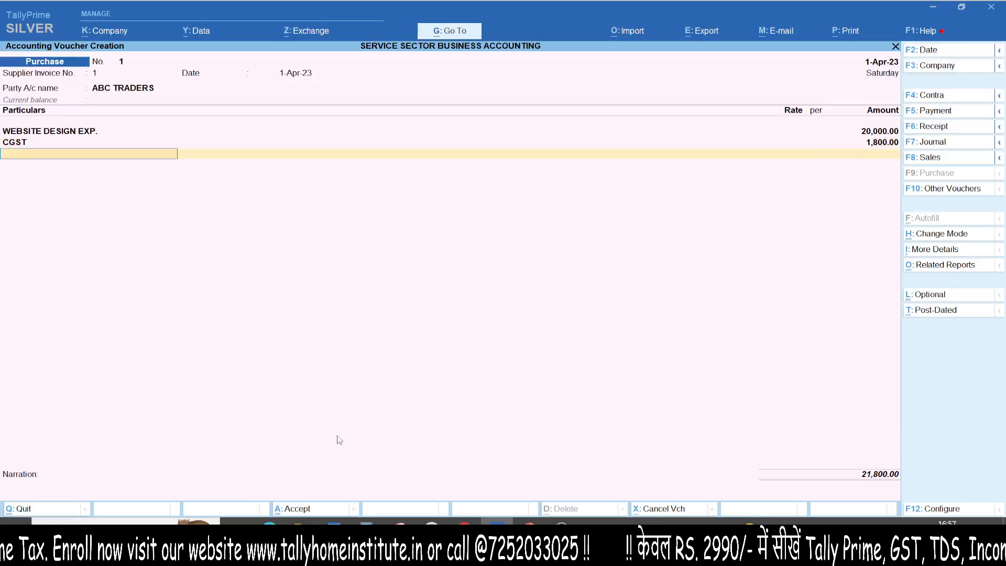
# - Create a tax ledger named SGST under Duties & Taxes from the voucher, with GST as its duty type
pyautogui.hotkey('alt', 'c')
pyautogui.write('SGST')
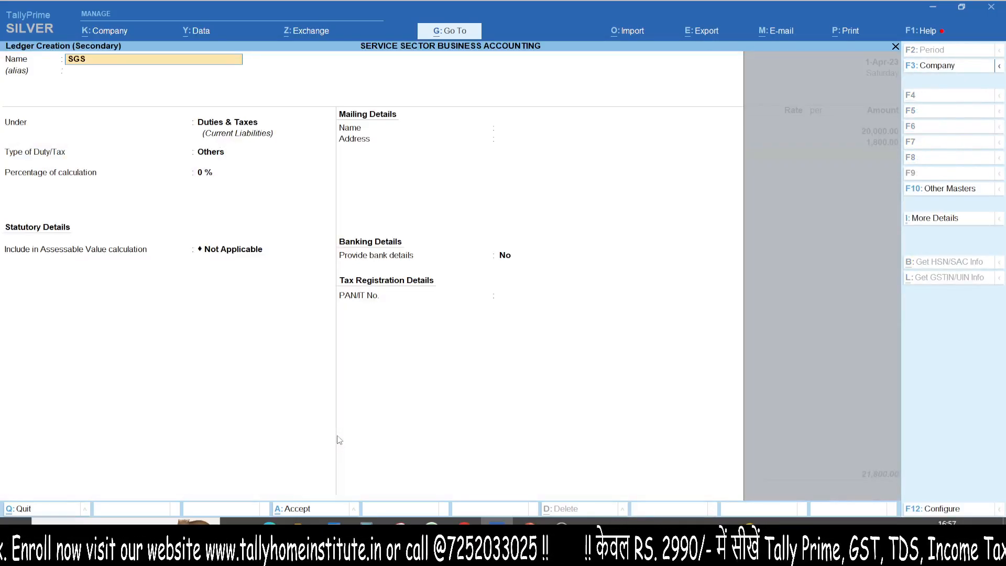
pyautogui.press('Return')
pyautogui.press('Return')
pyautogui.press('Up')
# - Set the SGST ledger's tax type to SGST/UTGST, save it and add it to the purchase voucher
pyautogui.press('Return')
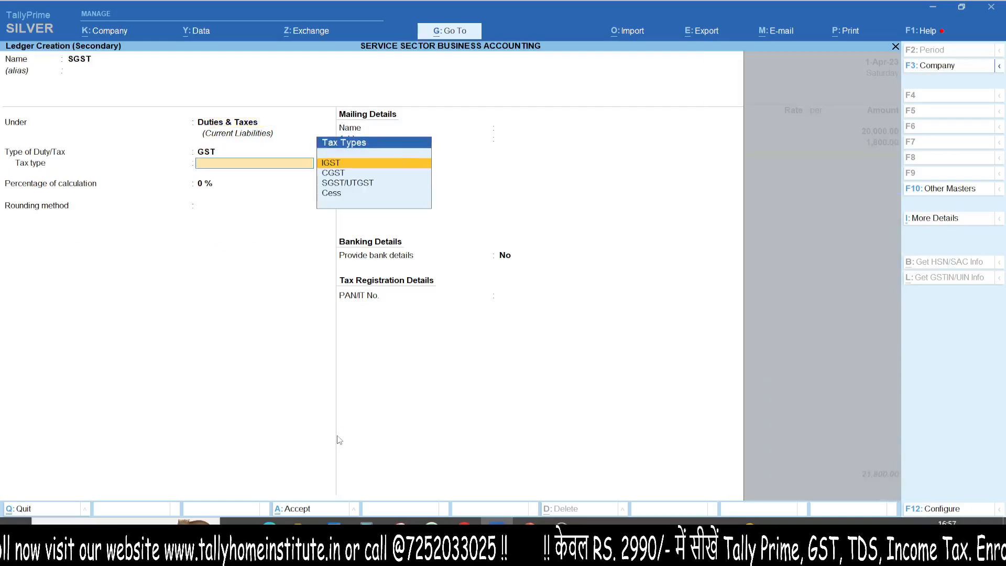
pyautogui.press('Down')
pyautogui.press('Down')
pyautogui.press('Return')
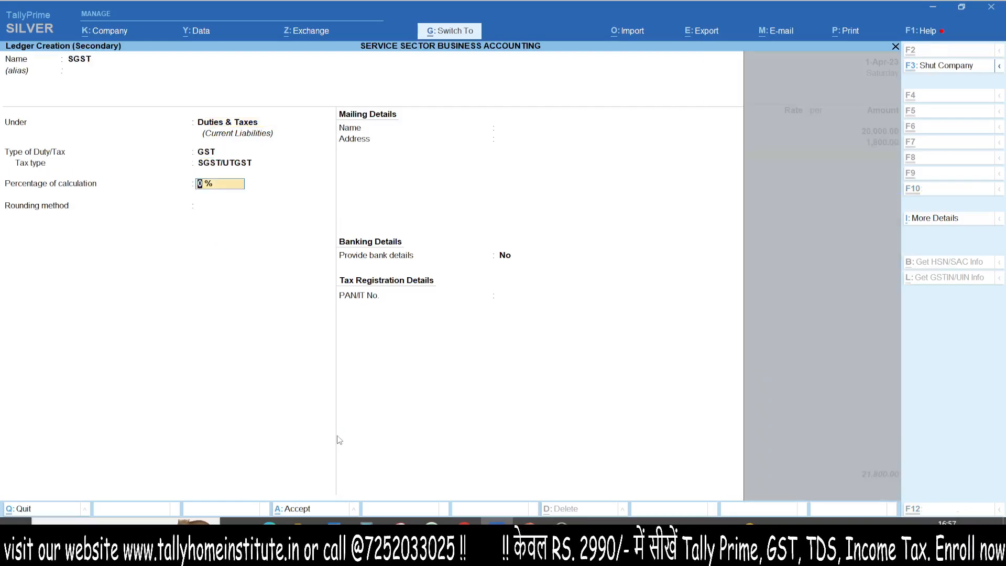
pyautogui.hotkey('ctrl', 'a')
pyautogui.press('Return')
# - Review the detailed GST tax analysis for the purchase voucher and return to the entry
pyautogui.press('Up')
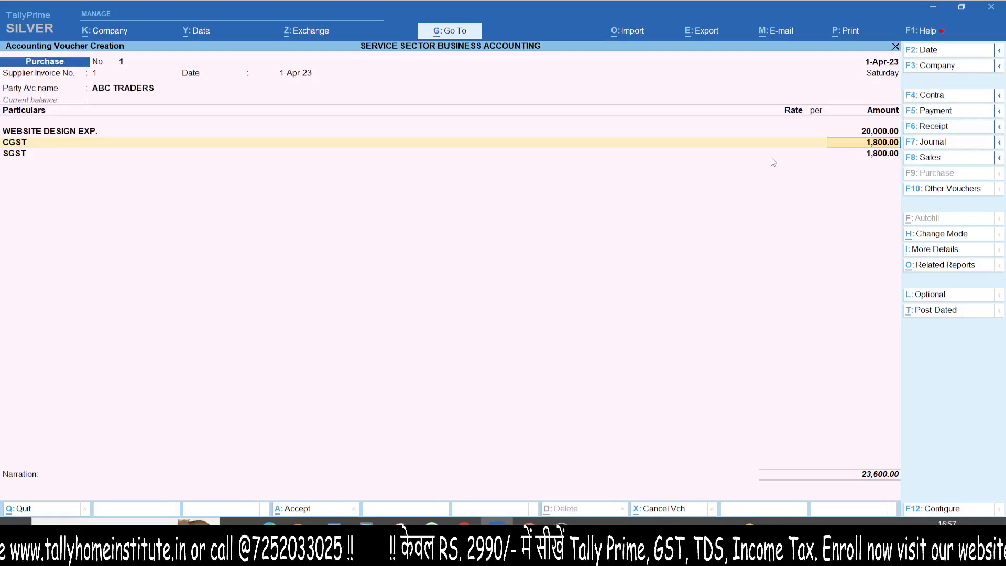
pyautogui.hotkey('ctrl', 'o')
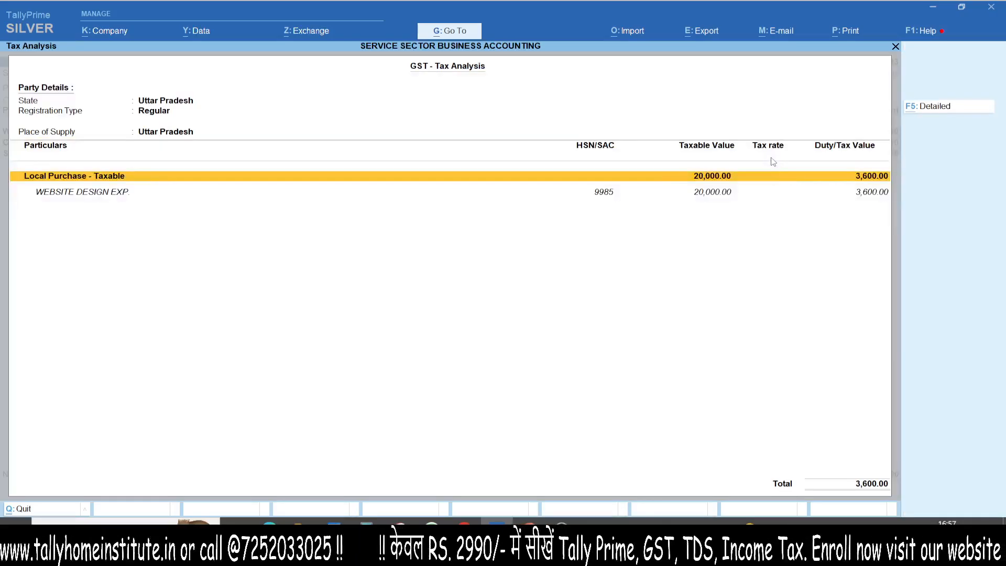
pyautogui.hotkey('alt', 'f5')
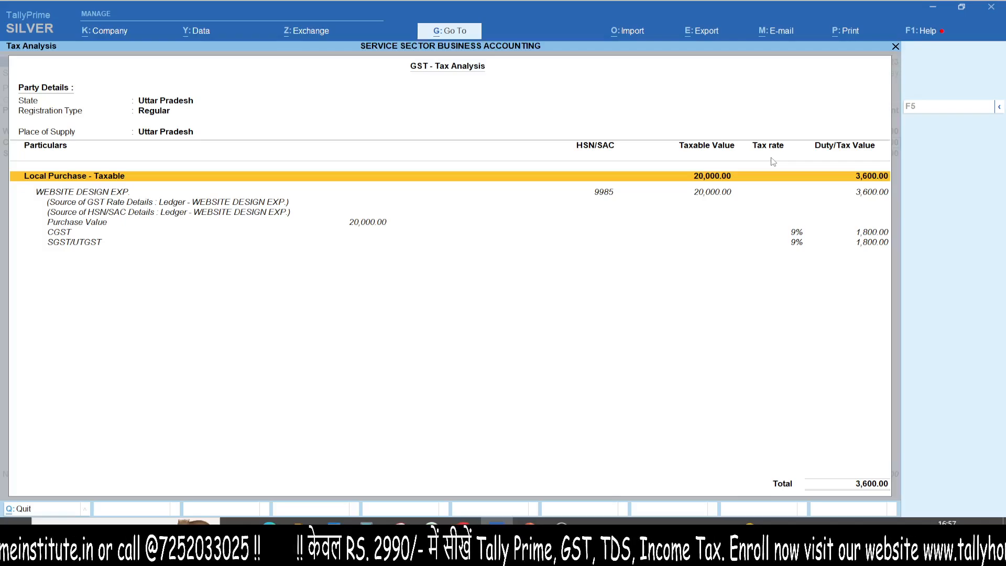
pyautogui.press('Escape')
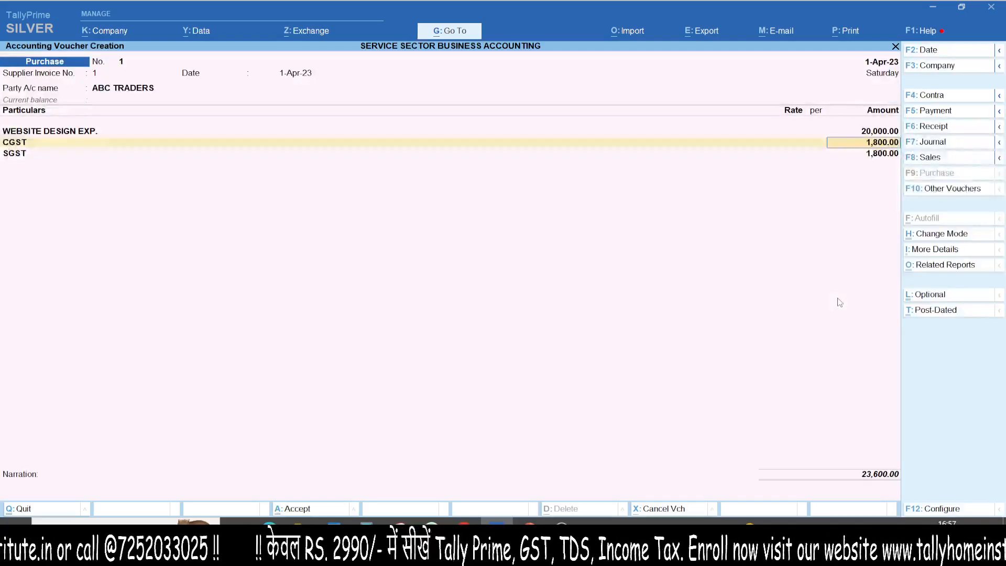
# - Finish the purchase voucher with both tax lines and an empty narration, and save it
pyautogui.press('Return')
pyautogui.press('Return')
pyautogui.press('Return')
pyautogui.press('Return')
pyautogui.press('Return')
pyautogui.press('Return')
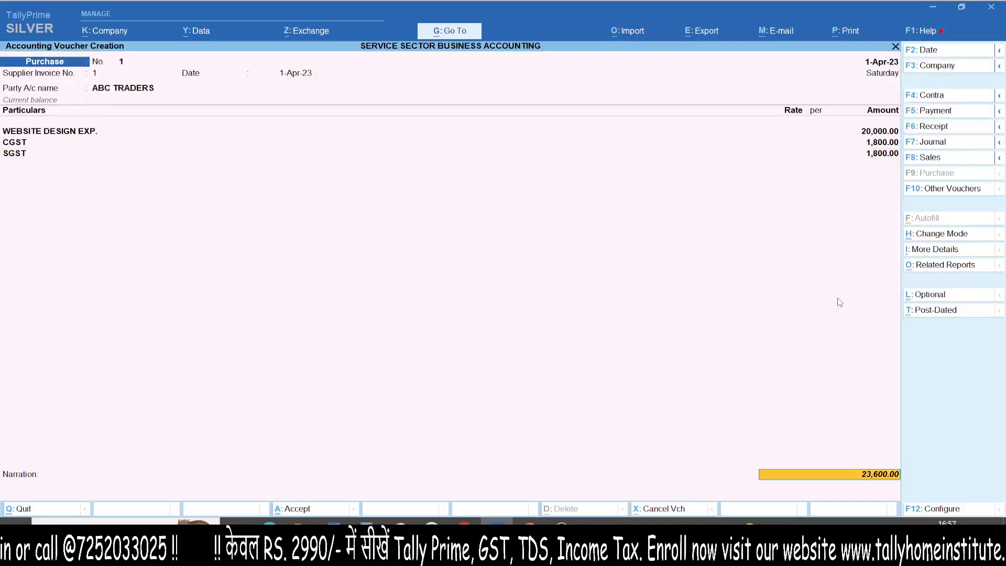
pyautogui.press('Return')
pyautogui.press('Return')
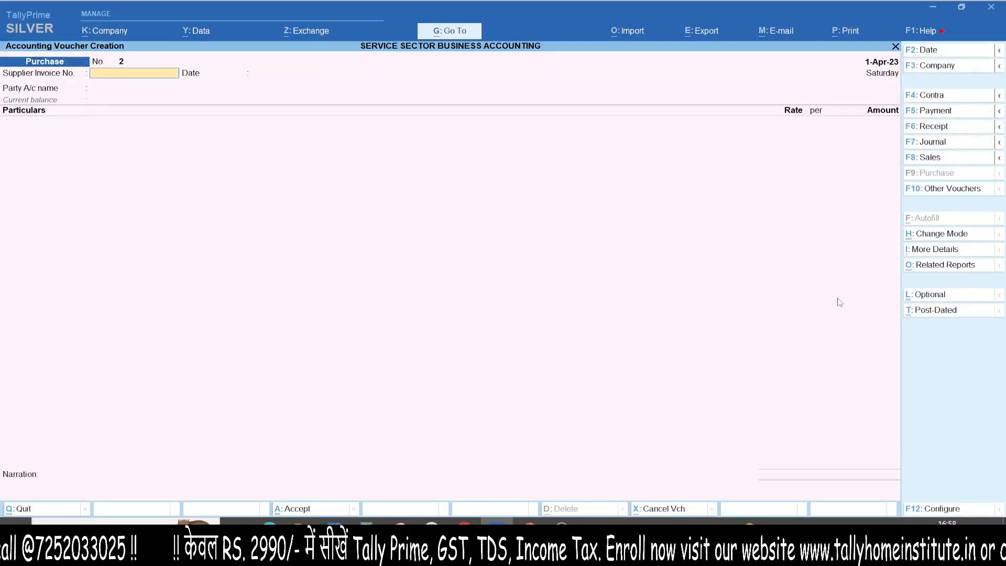
# - Leave voucher entry and check how the website design expense is shown in the Profit & Loss A/c
pyautogui.press('Escape')
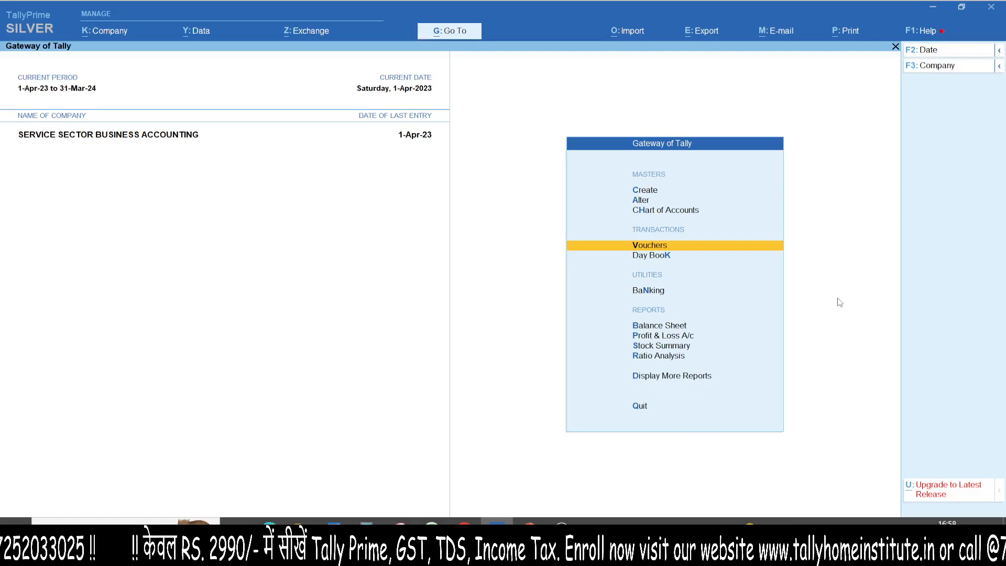
pyautogui.press('p')
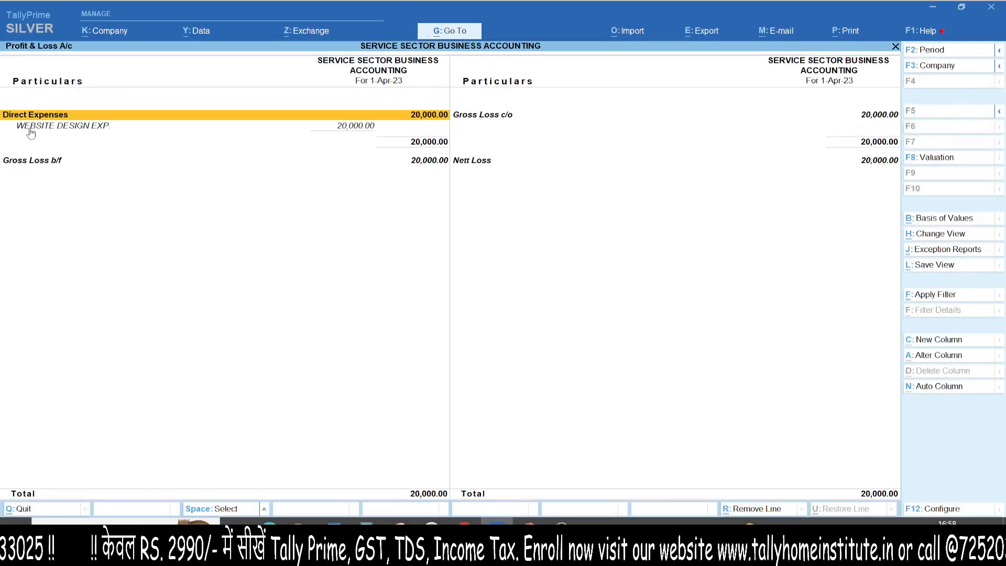
pyautogui.moveTo(3, 148); pyautogui.dragTo(879, 168)
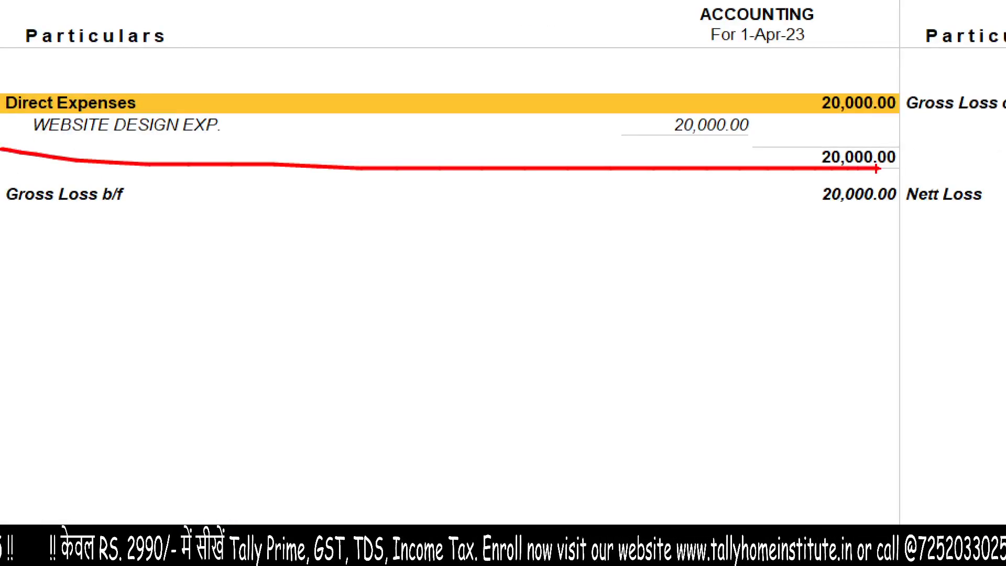
pyautogui.press('Escape')
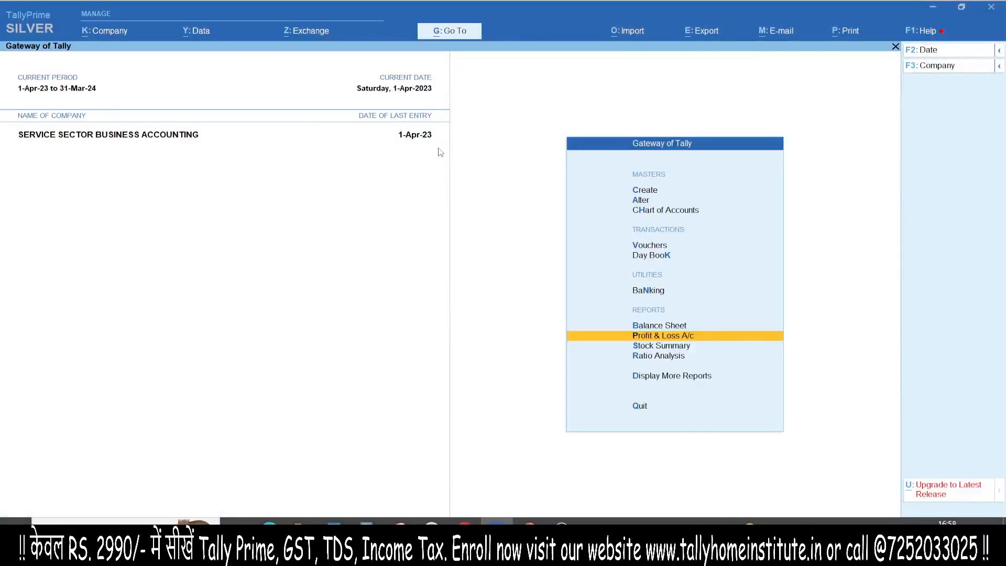
# - View the Balance Sheet in detailed form and examine Duties & Taxes and Sundry Creditors under Current Liabilities
pyautogui.press('b')
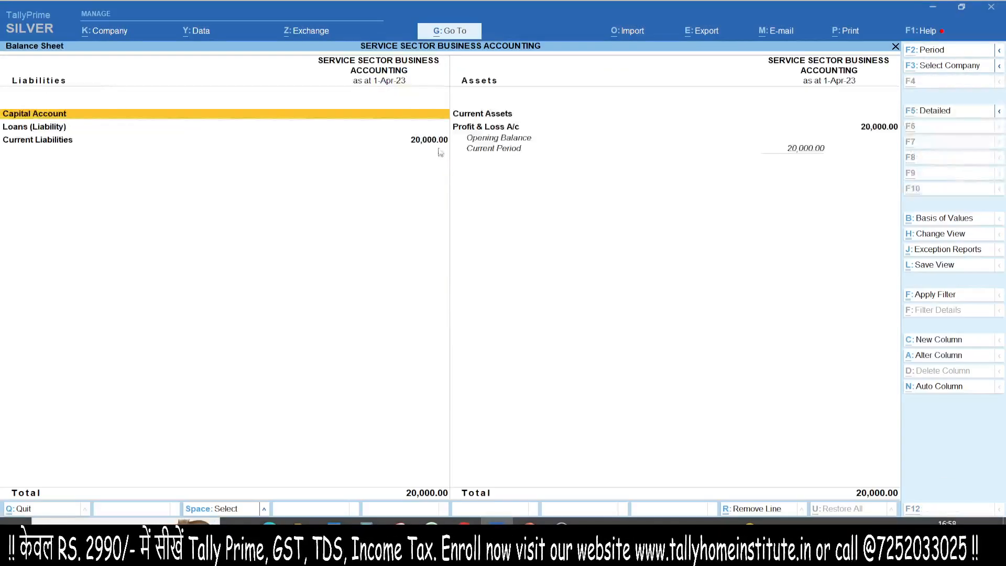
pyautogui.hotkey('alt', 'F5')
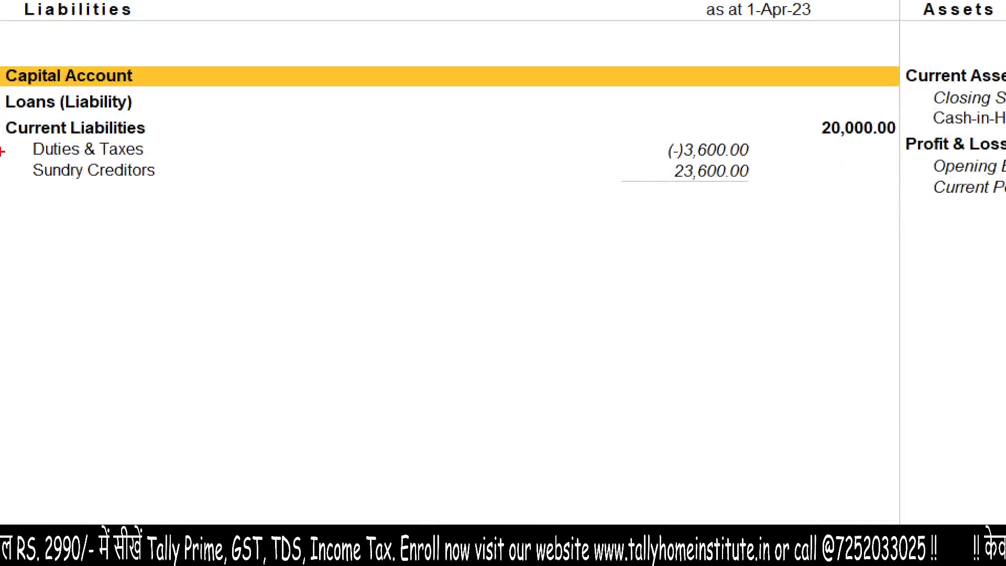
pyautogui.moveTo(75, 150); pyautogui.dragTo(368, 146)
pyautogui.moveTo(649, 126); pyautogui.dragTo(638, 155)
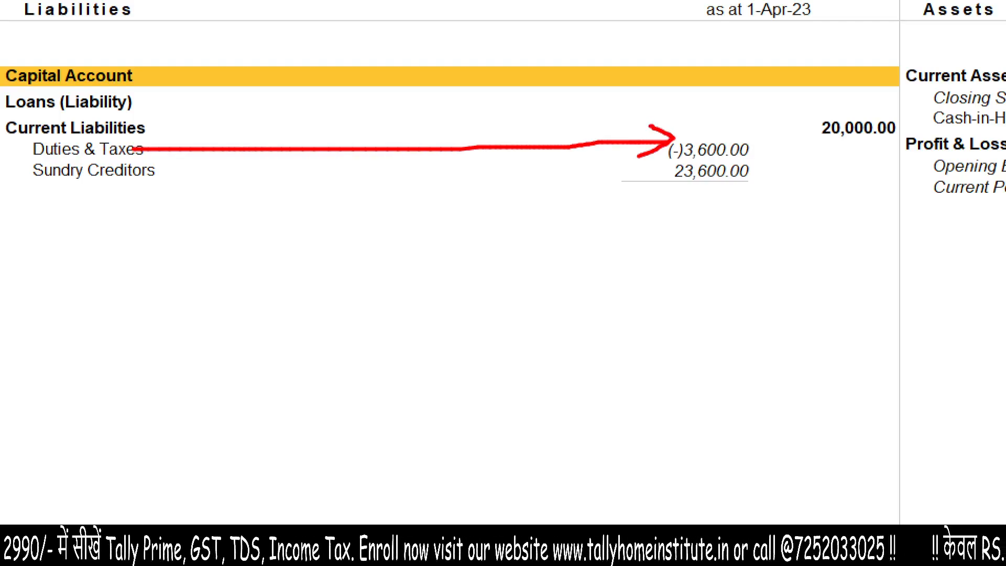
pyautogui.moveTo(0, 186)
pyautogui.mouseDown()
pyautogui.moveTo(154, 160)
pyautogui.moveTo(50, 177)
pyautogui.mouseUp()
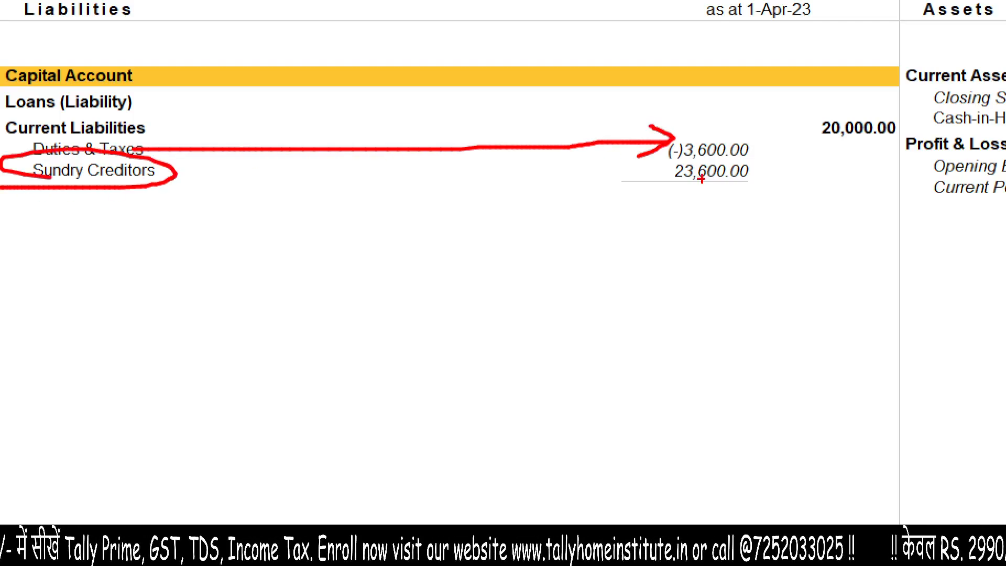
pyautogui.moveTo(684, 159); pyautogui.dragTo(673, 142)
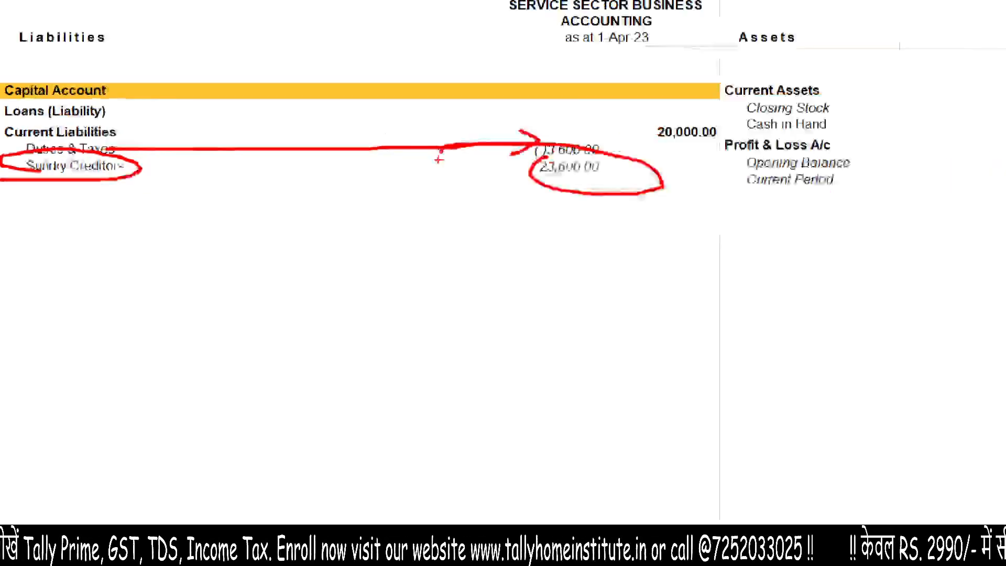
pyautogui.press('Escape')
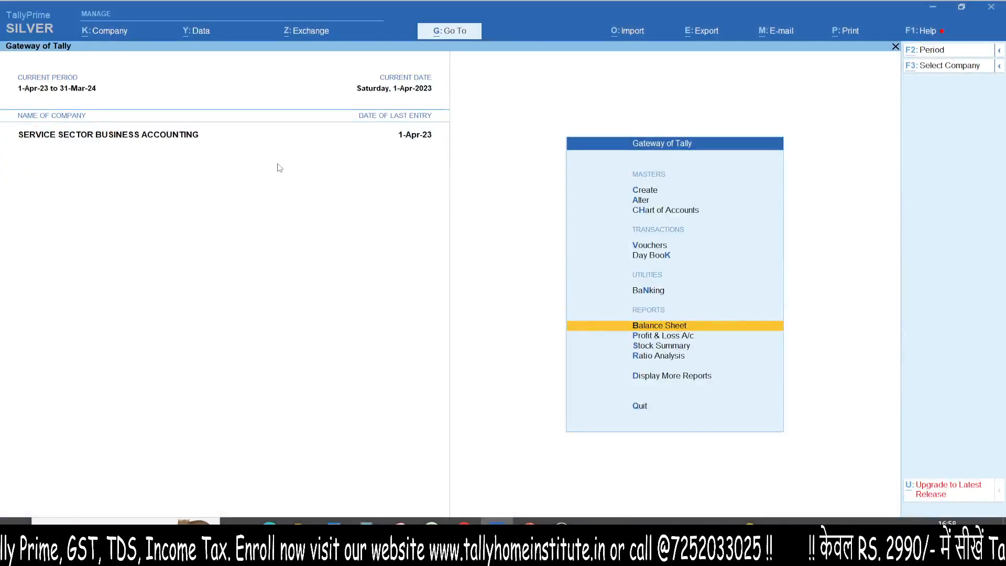
# - Open the GSTR-3B report and locate the uncertain transactions that need corrections
pyautogui.hotkey('alt', 'g')
pyautogui.write('gstr3b')
pyautogui.press('Return')
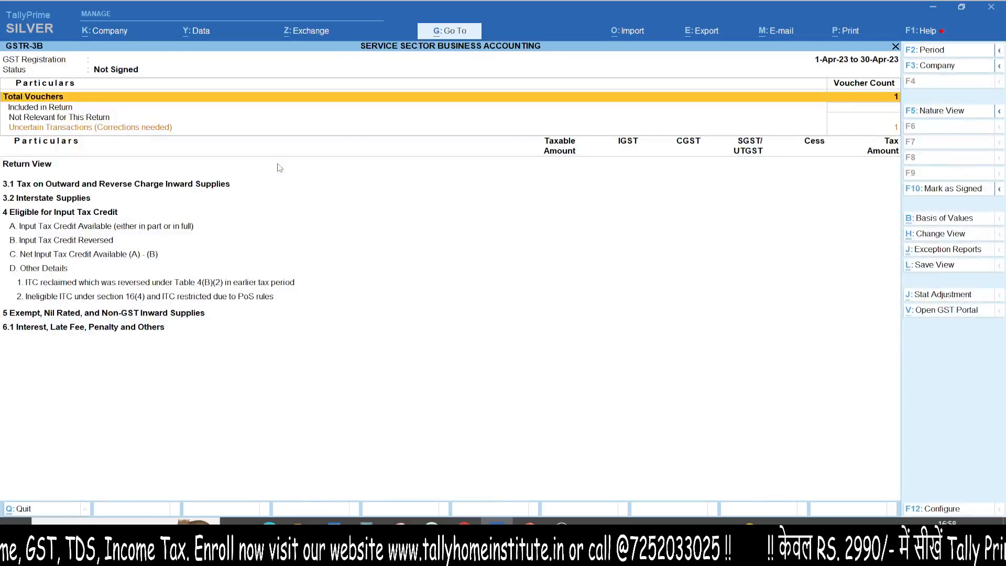
pyautogui.press('Down')
pyautogui.press('Down')
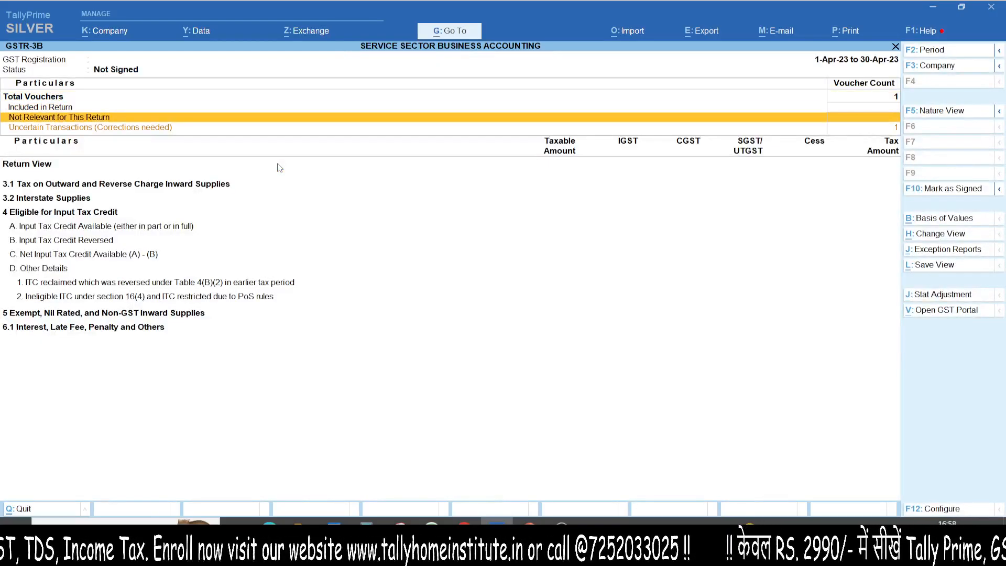
pyautogui.press('Down')
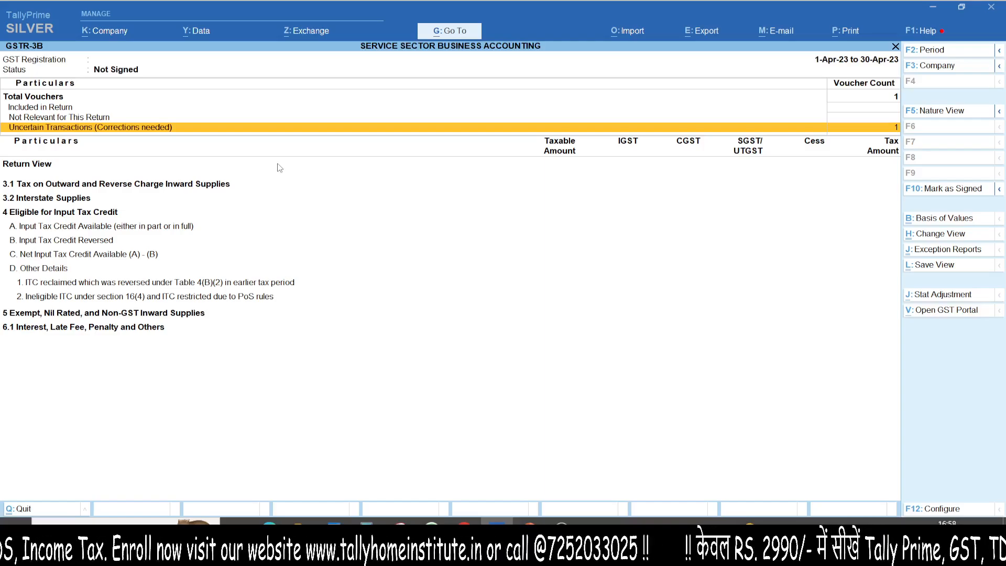
# - Resolve the invalid company GST registration details by entering the company's GSTIN for the Uttar Pradesh registration, keeping Regular type and Monthly periodicity
pyautogui.press('Return')
pyautogui.press('Down')
pyautogui.press('Down')
pyautogui.press('Return')
pyautogui.press('Return')
pyautogui.press('Return')
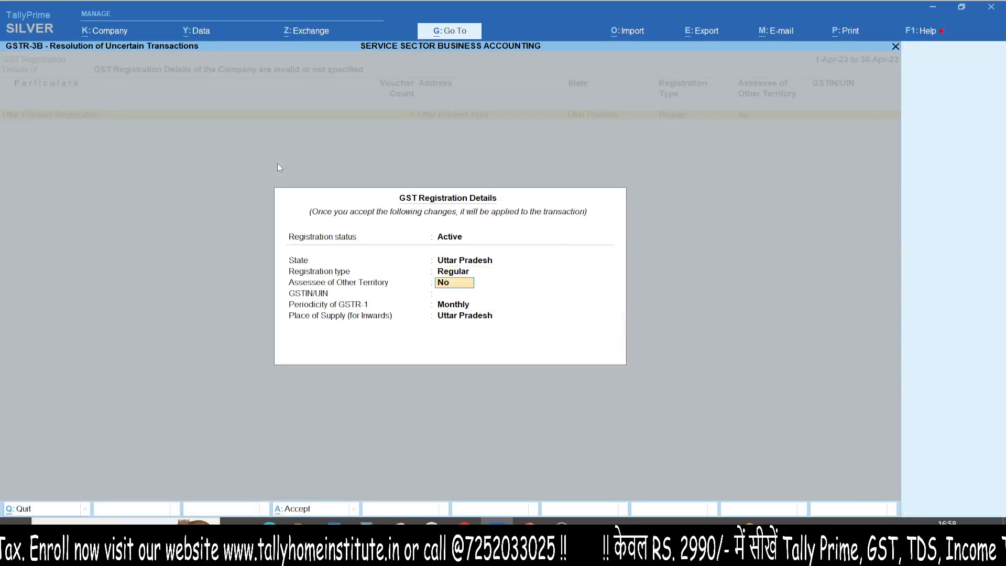
pyautogui.press('Return')
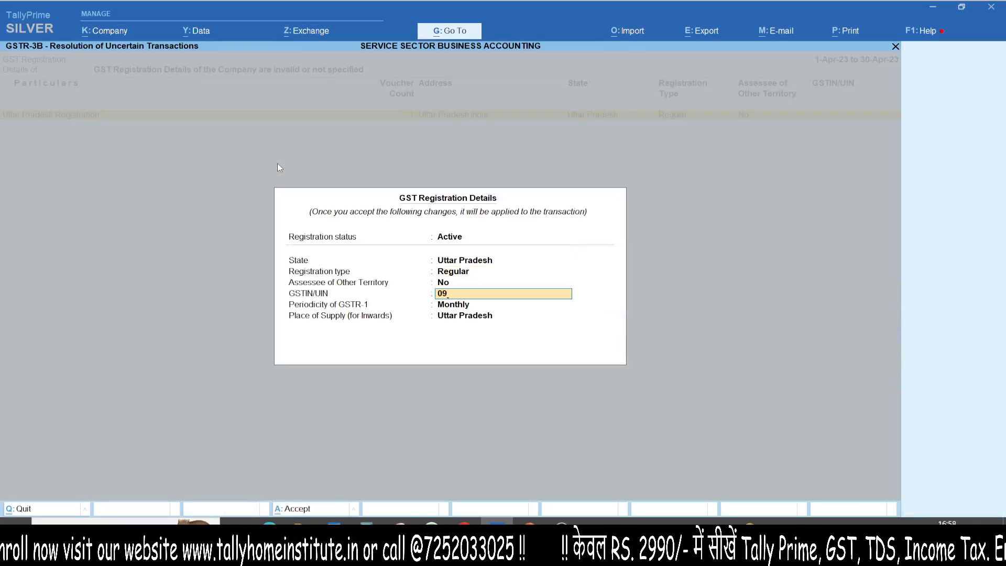
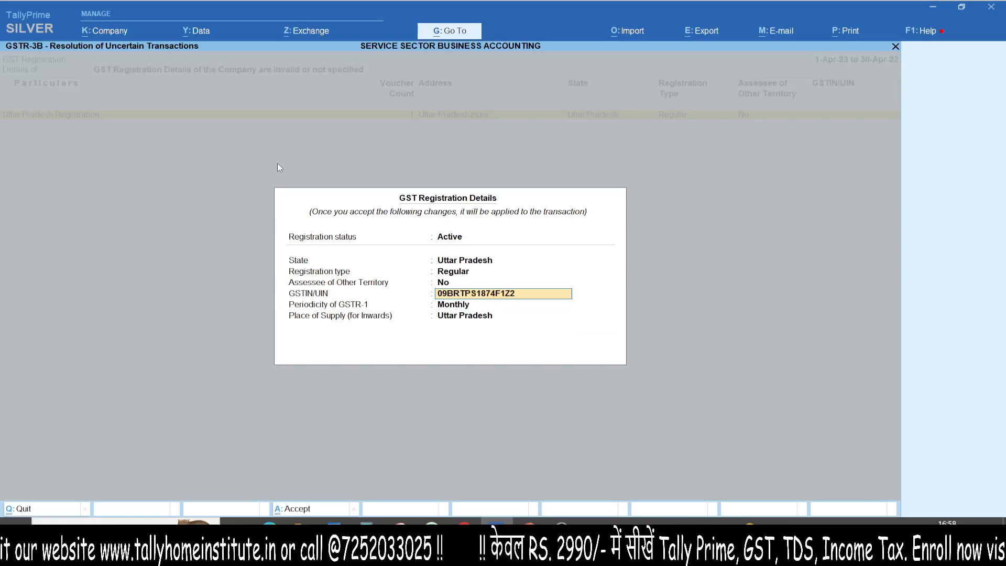
pyautogui.press('Return')
pyautogui.press('Return')
pyautogui.press('Return')
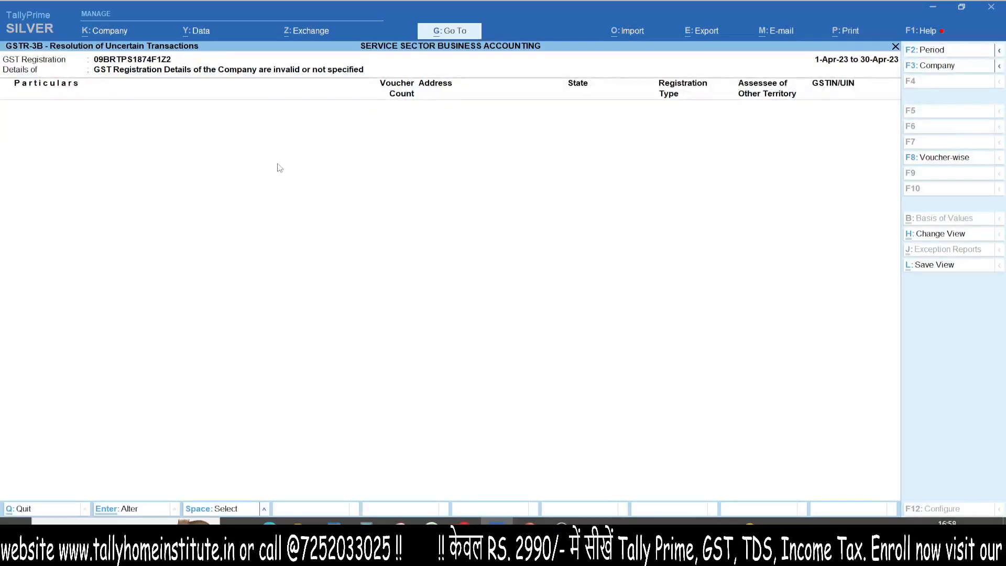
# - Return to the GSTR-3B summary and view the remaining uncertain transactions
pyautogui.press('Escape')
pyautogui.press('Escape')
pyautogui.press('Down')
pyautogui.press('Down')
pyautogui.press('Down')
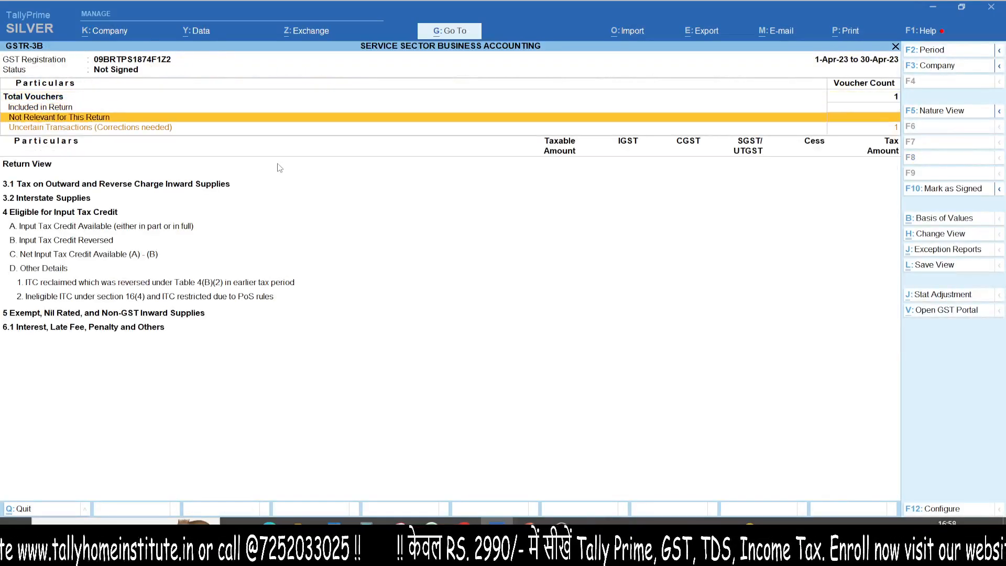
pyautogui.press('Return')
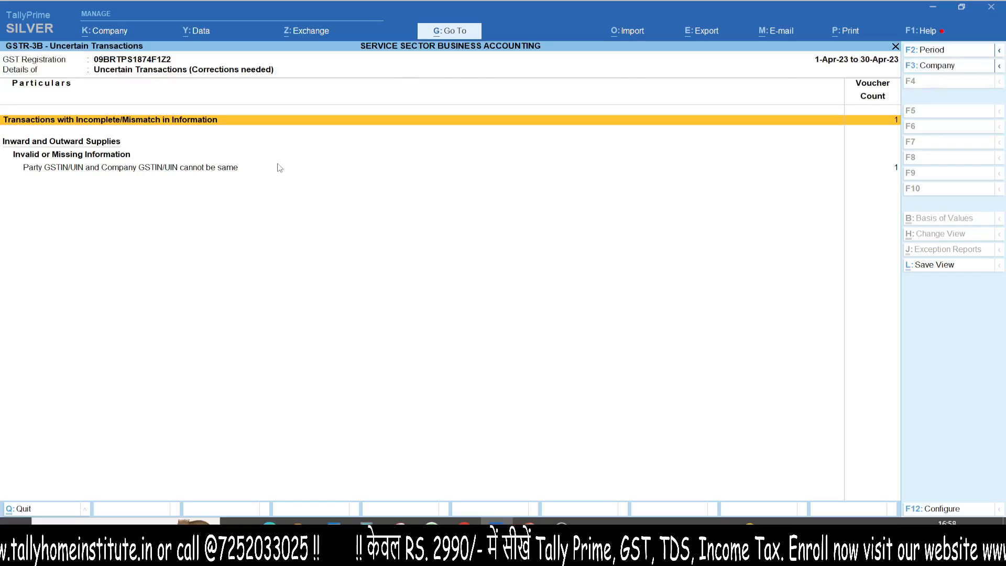
# - Check the exception on the ABC TRADERS purchase under incomplete or mismatched transactions, and return to the Gateway of Tally
pyautogui.press('Return')
pyautogui.press('Return')
pyautogui.press('BackSpace')
pyautogui.press('Escape')
pyautogui.press('y')
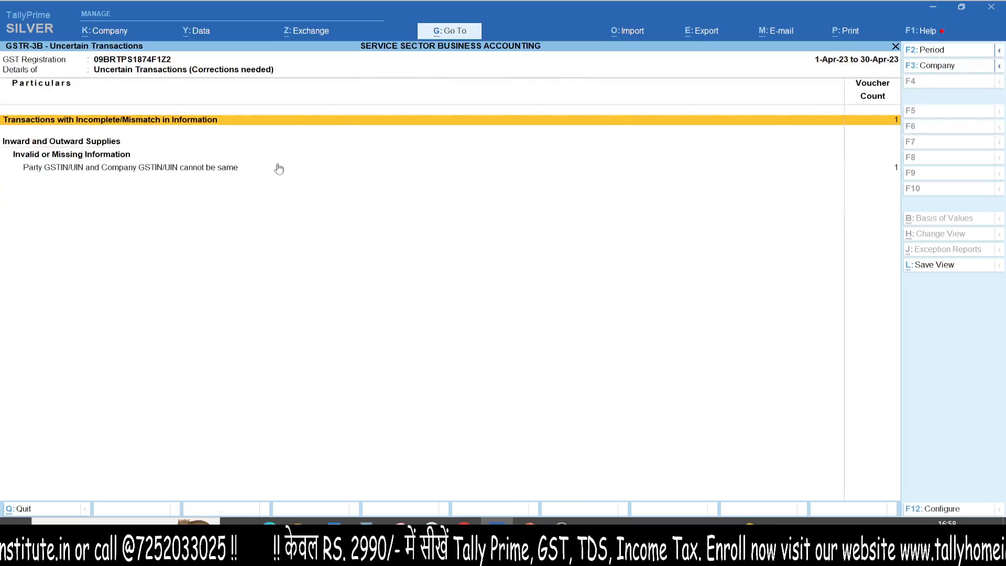
pyautogui.press('Return')
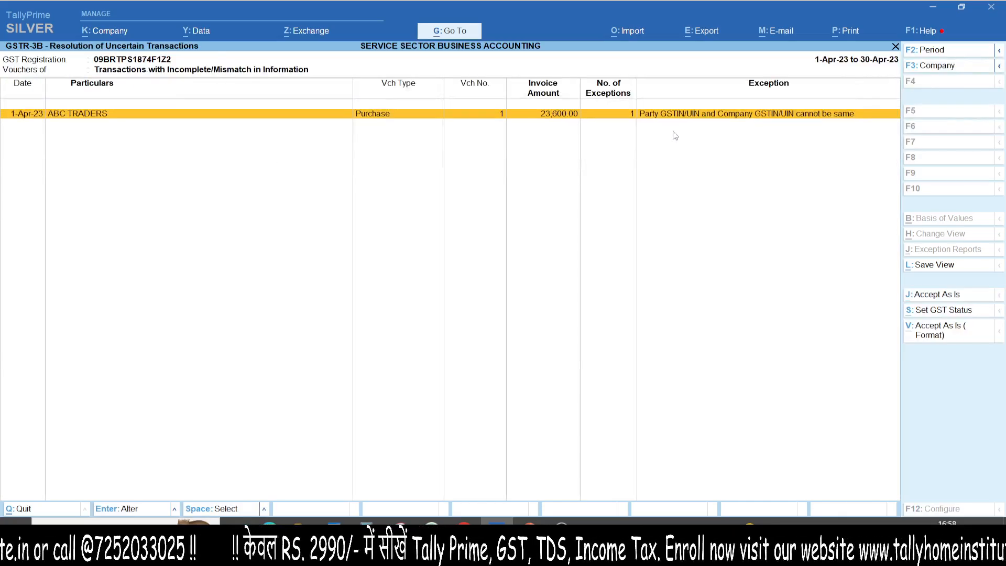
pyautogui.press('Escape')
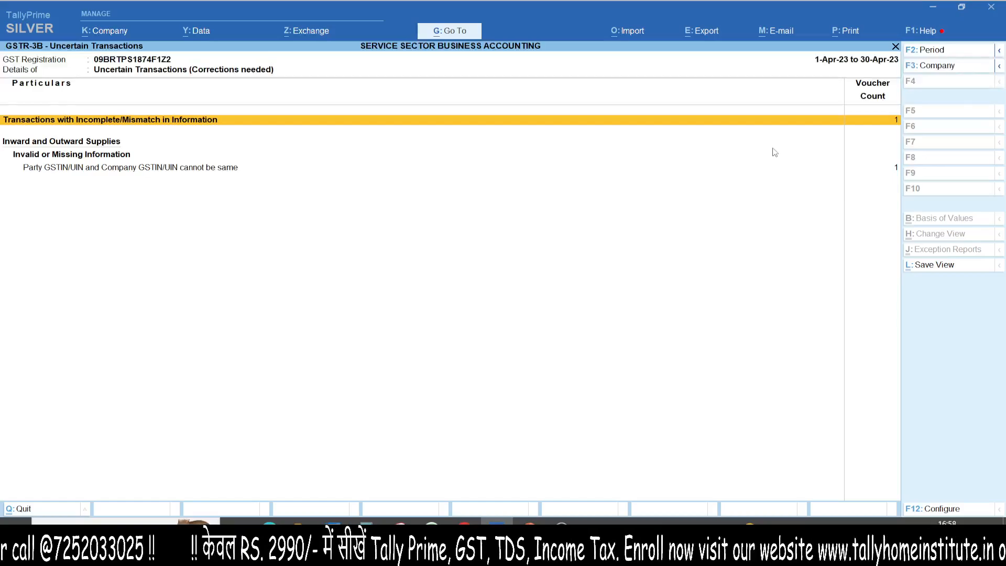
pyautogui.press('Escape')
pyautogui.press('Escape')
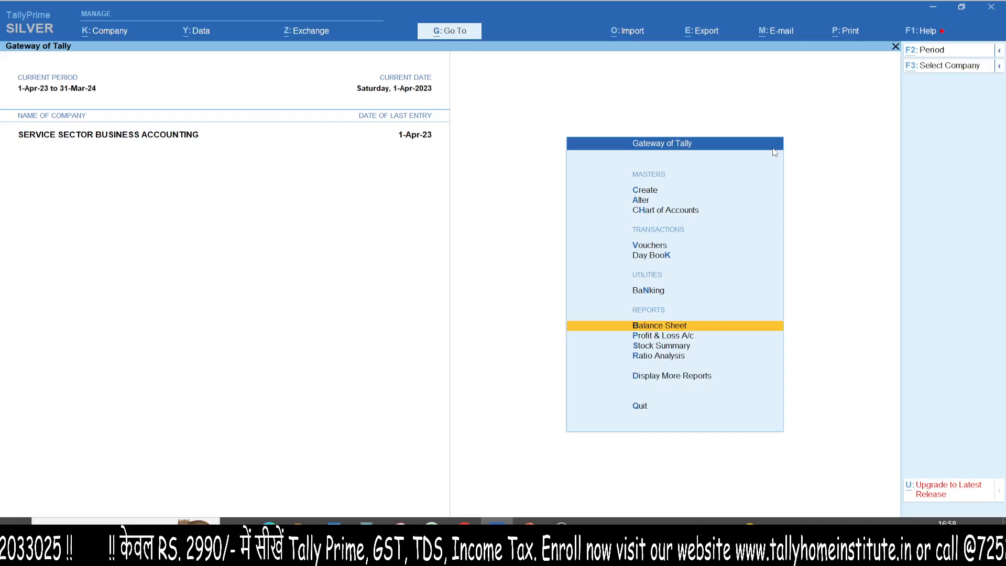
# - Reopen GSTR-3B and examine the exception listed for the ABC TRADERS purchase under its uncertain transactions
pyautogui.hotkey('alt', 'g')
pyautogui.write('GSTR3B')
pyautogui.press('Return')
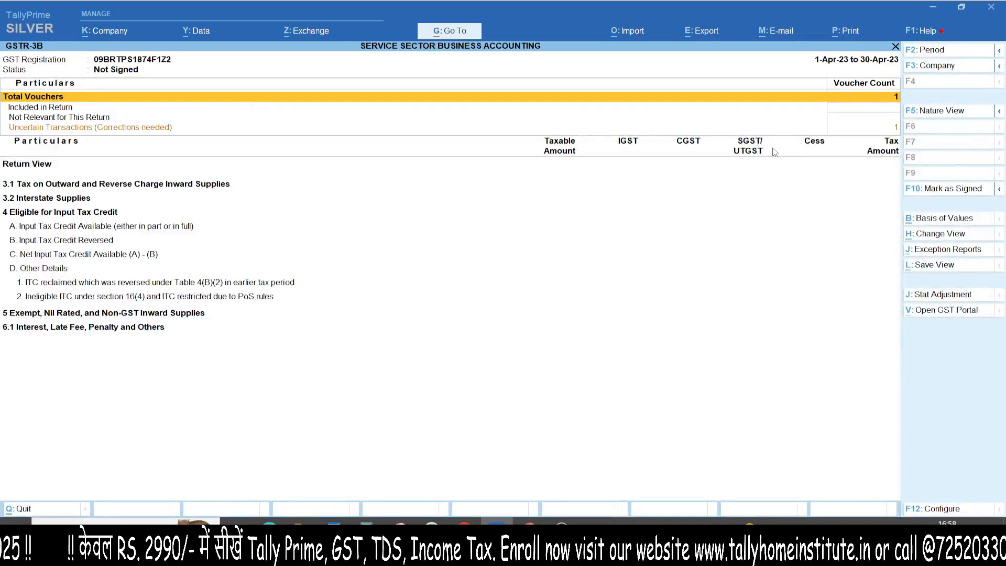
pyautogui.press('Down')
pyautogui.press('Down')
pyautogui.press('Down')
pyautogui.press('Return')
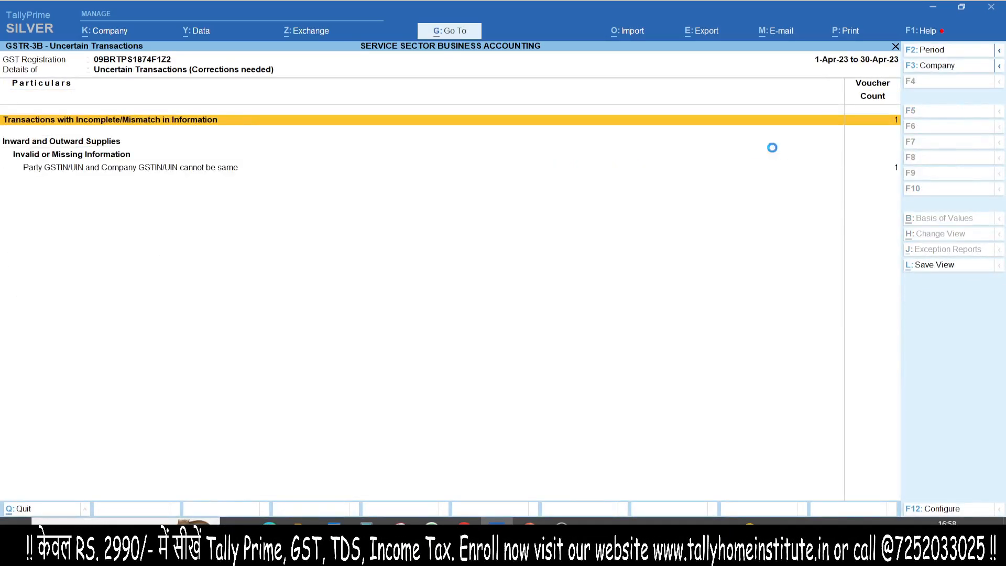
pyautogui.press('Return')
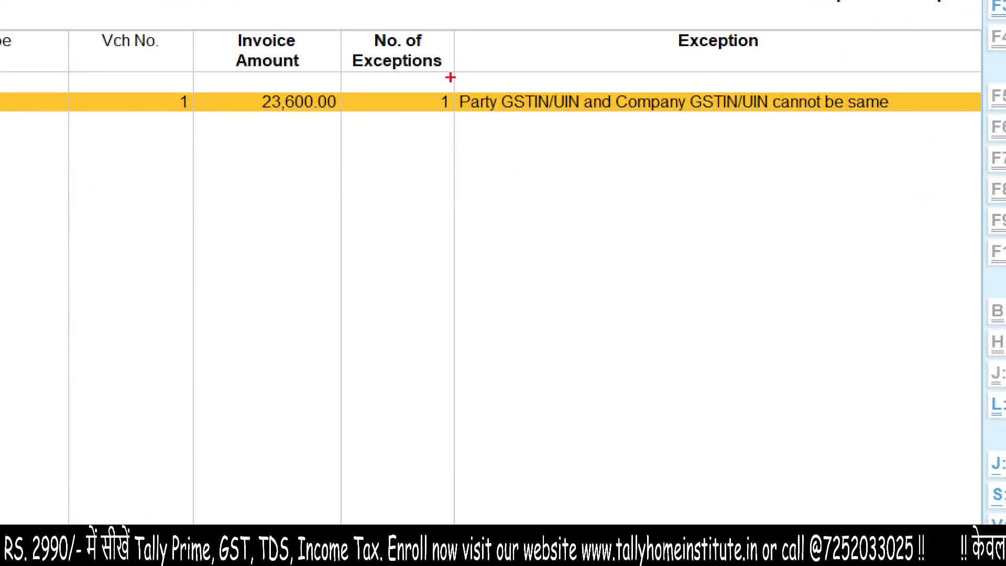
pyautogui.moveTo(450, 64)
pyautogui.mouseDown()
pyautogui.moveTo(943, 164)
pyautogui.moveTo(306, 47)
pyautogui.mouseUp()
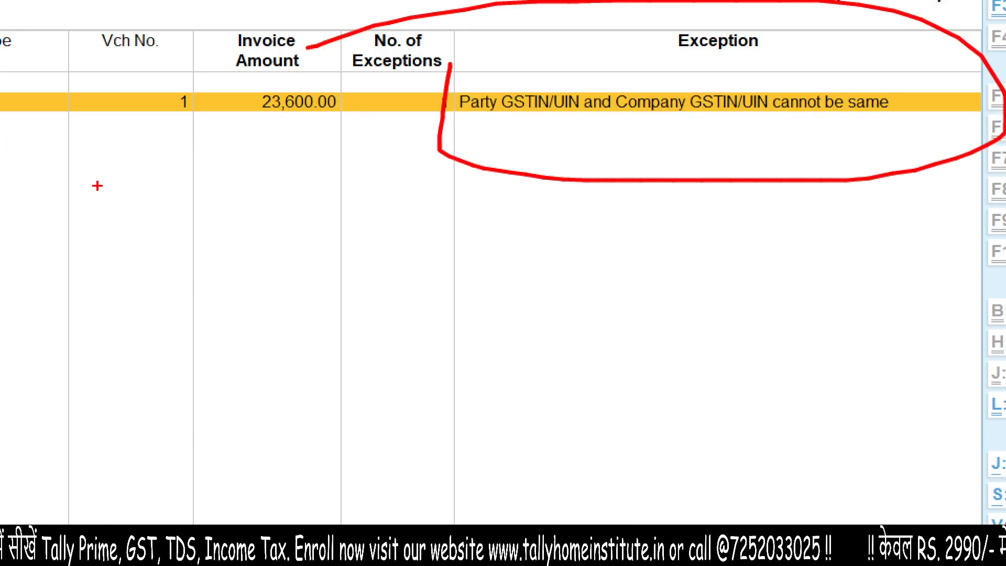
pyautogui.press('Escape')
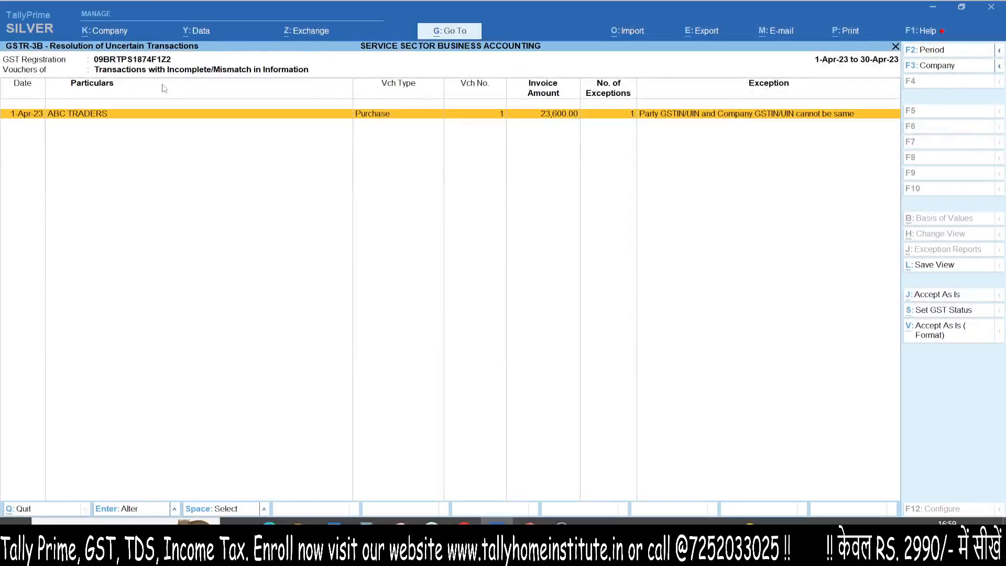
pyautogui.press('F11')
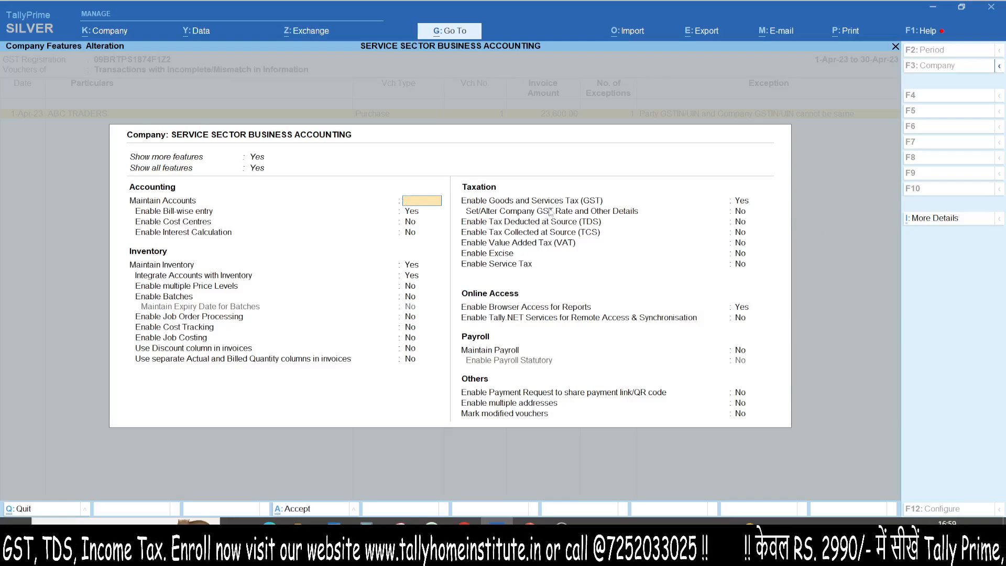
pyautogui.press('Escape')
pyautogui.press('y')
# - Open the ABC TRADERS purchase voucher from the exception list and bring up its party ledger for alteration
pyautogui.press('Return')
pyautogui.press('Return')
pyautogui.press('Return')
pyautogui.press('Return')
# - Replace the GSTIN in the ABC TRADERS ledger's tax registration details with the supplier's own GSTIN
pyautogui.press('Return')
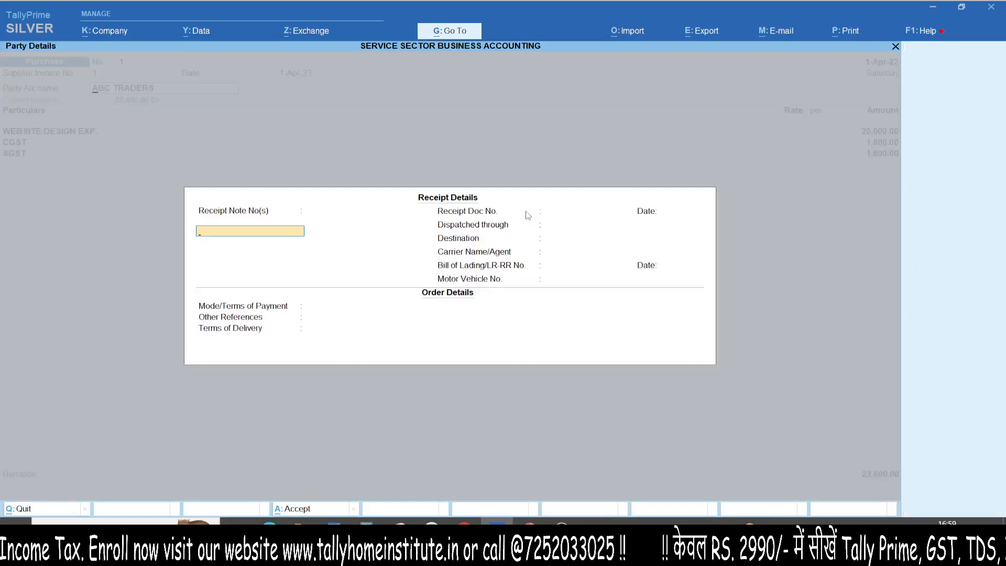
pyautogui.press('Escape')
pyautogui.hotkey('ctrl', 'Return')
pyautogui.press('Return')
pyautogui.press('Return')
pyautogui.press('Return')
pyautogui.press('Return')
pyautogui.press('Return')
pyautogui.press('Return')
pyautogui.press('Return')
pyautogui.press('Return')
pyautogui.press('Return')
pyautogui.press('Return')
pyautogui.press('Return')
pyautogui.press('Return')
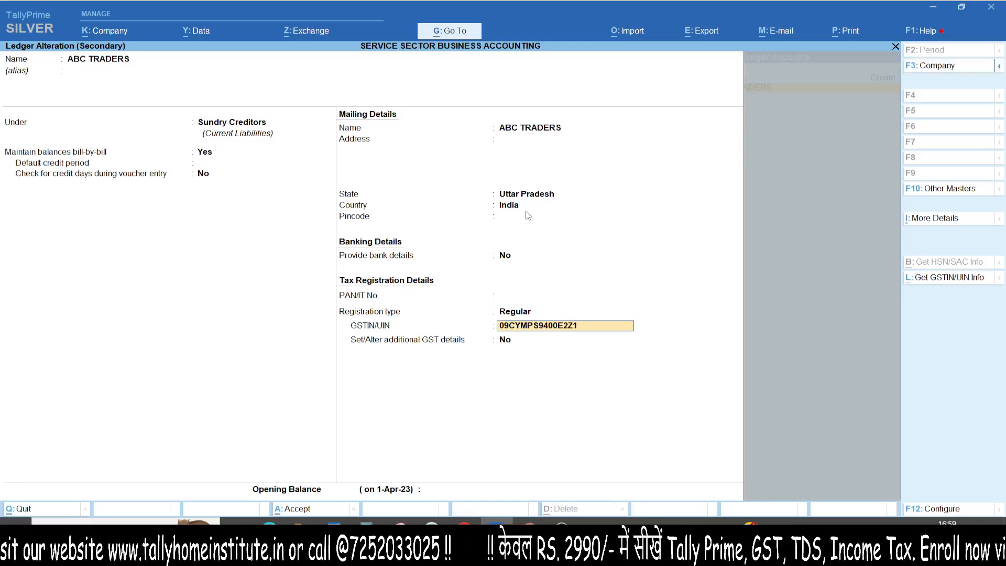
pyautogui.press('Return')
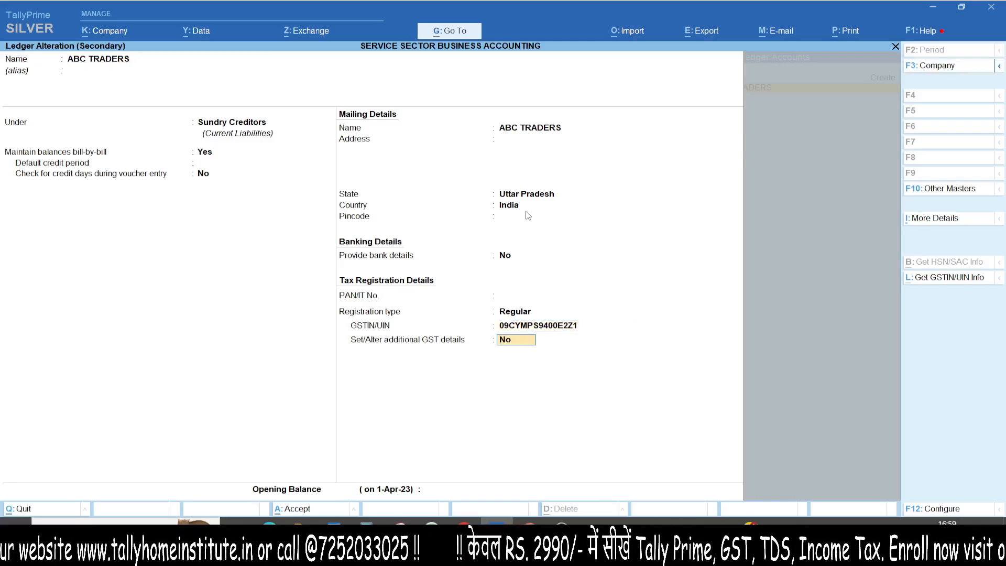
# - Save the ABC TRADERS ledger with the revised GST details effective 1-Apr-23 and update the GST status of vouchers
pyautogui.press('ctrl')
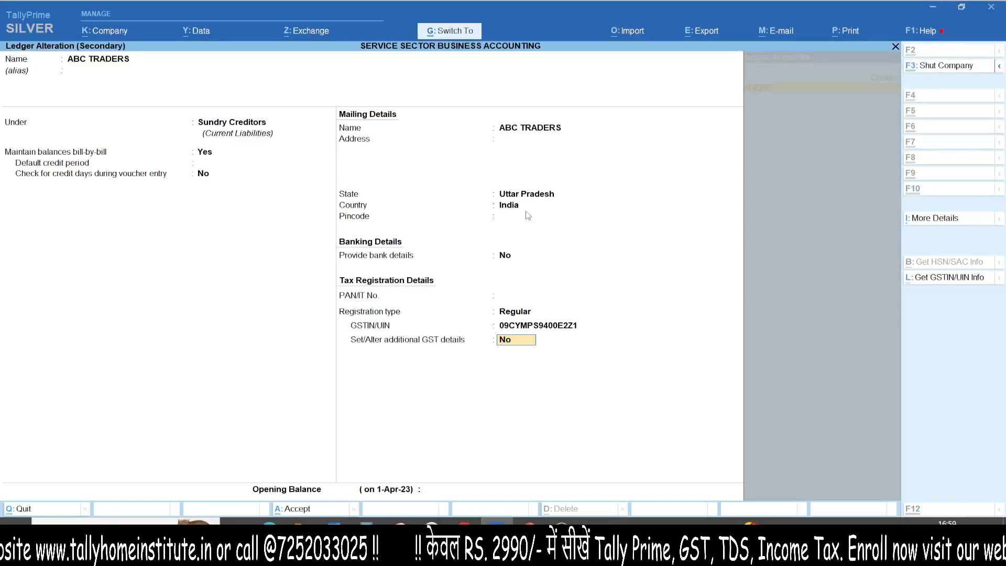
pyautogui.hotkey('ctrl', 'a')
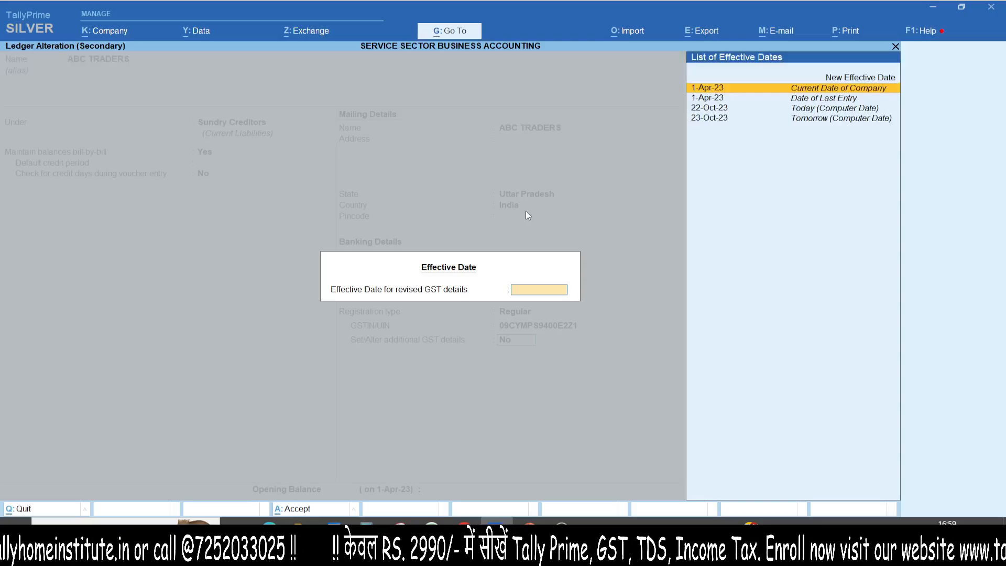
pyautogui.press('Up')
pyautogui.press('Down')
pyautogui.press('Return')
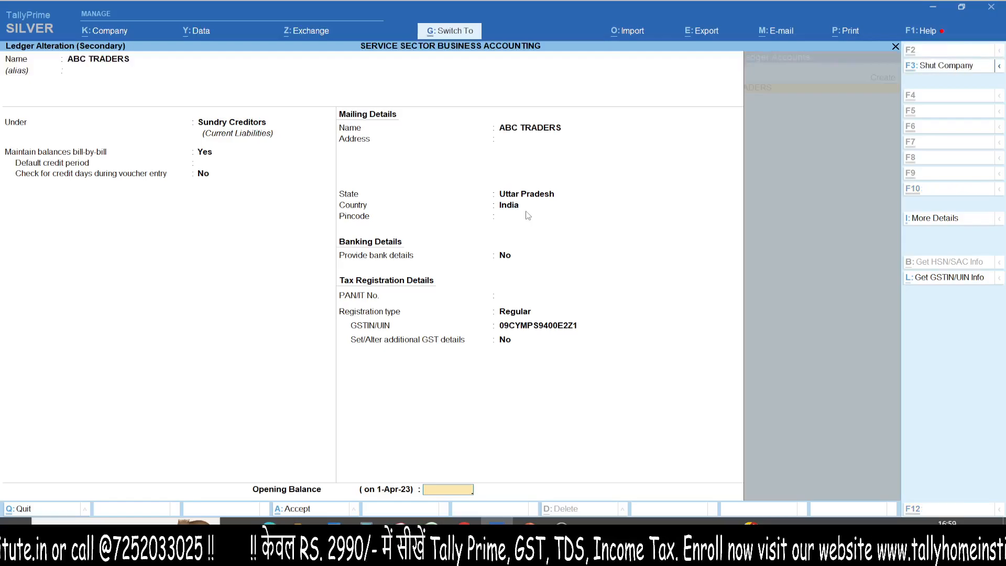
pyautogui.hotkey('ctrl', 'a')
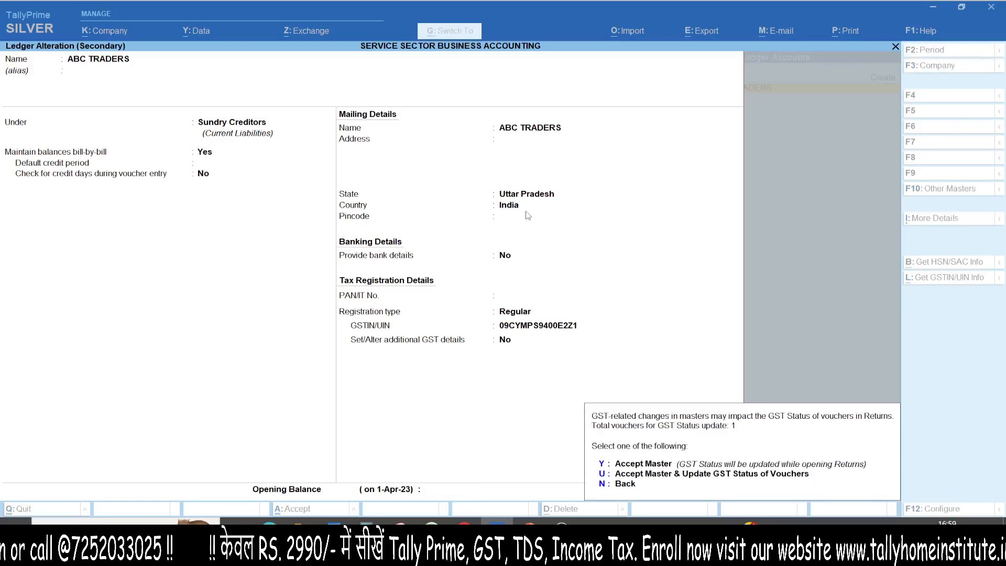
pyautogui.press('u')
# - Enter the supplier's new GSTIN in the purchase voucher's party details, keeping Regular registration and Uttar Pradesh as place of supply
pyautogui.hotkey('ctrl', 'a')
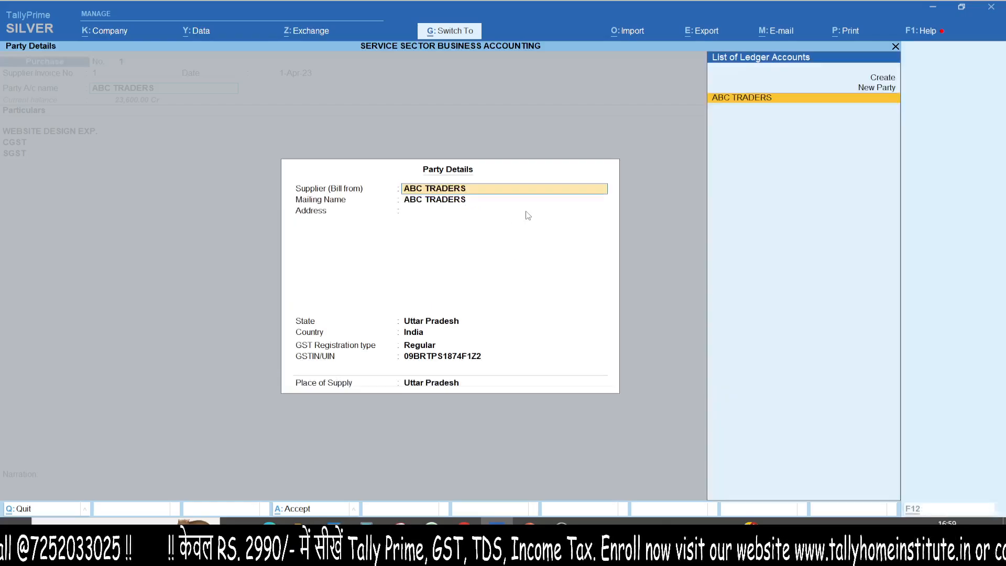
pyautogui.press('Return')
pyautogui.press('Return')
pyautogui.press('Return')
pyautogui.press('Return')
pyautogui.press('Return')
pyautogui.press('Return')
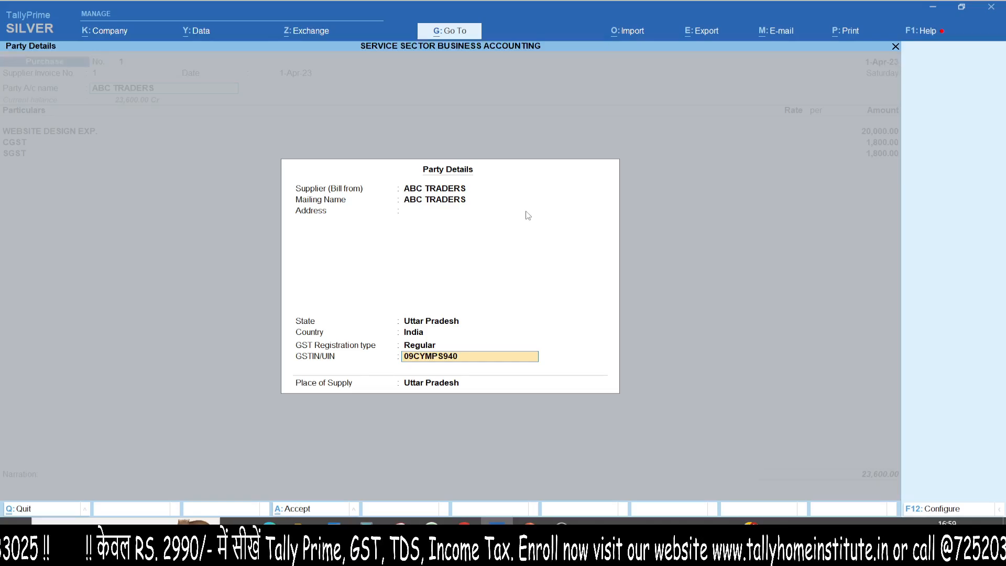
pyautogui.press('Return')
# - Keep the website design expense, CGST and SGST lines as entered, leave the narration empty, and save the purchase voucher
pyautogui.press('Return')
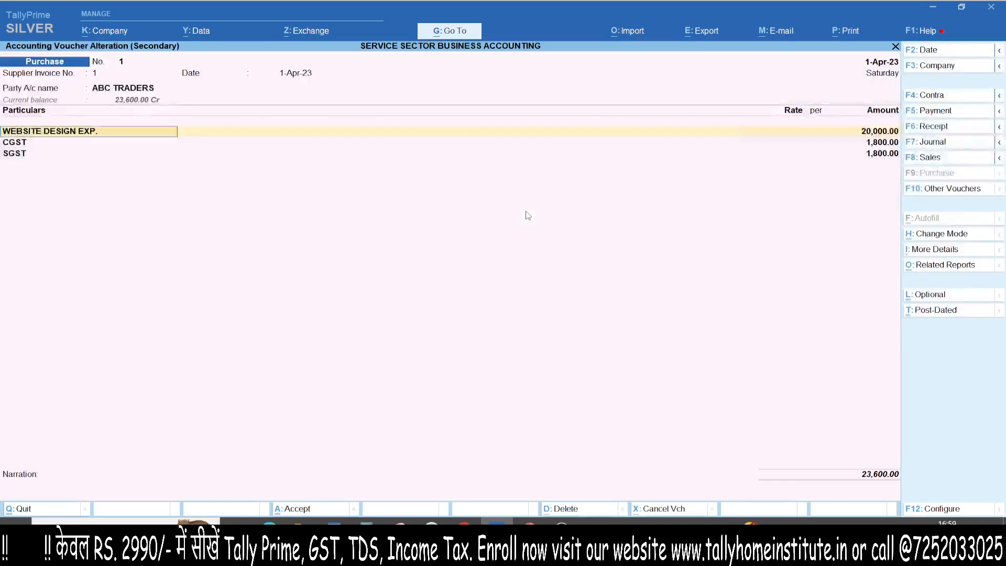
pyautogui.press('Return')
pyautogui.press('Return')
pyautogui.press('Return')
pyautogui.press('Return')
pyautogui.press('Return')
pyautogui.press('Return')
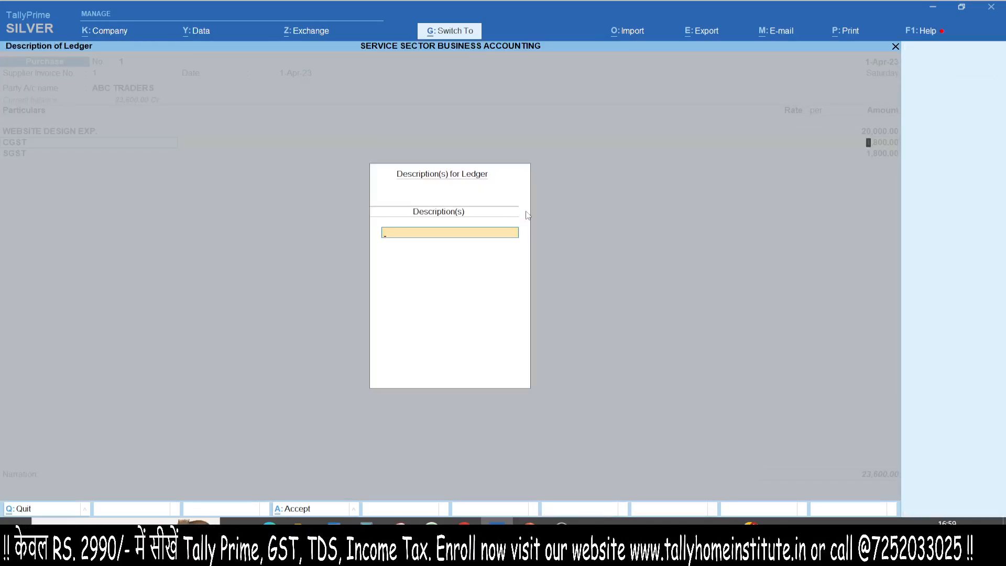
pyautogui.hotkey('ctrl', 'a')
pyautogui.press('Return')
pyautogui.press('Return')
pyautogui.press('Return')
pyautogui.press('Return')
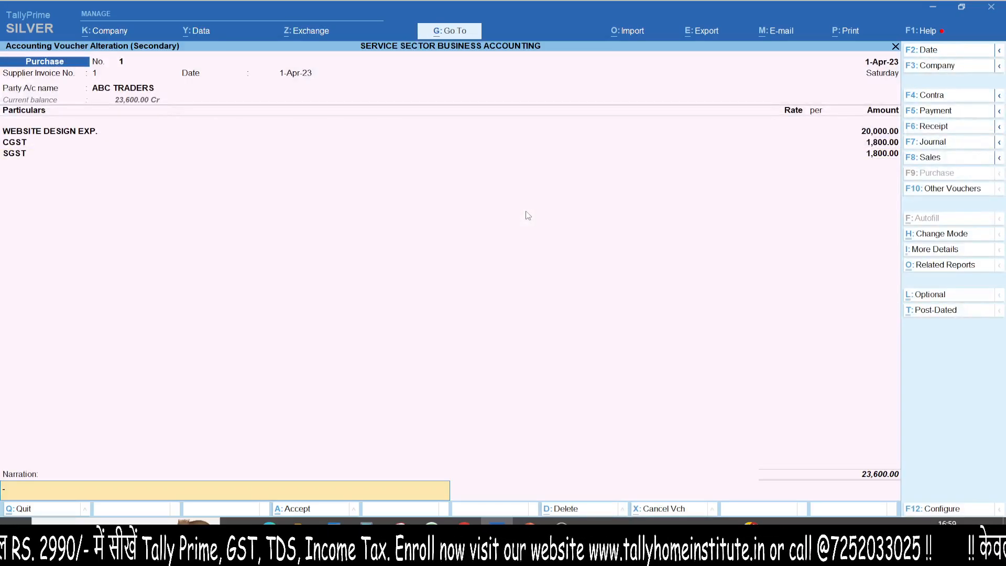
pyautogui.press('Return')
pyautogui.press('Return')
# - Return to the GSTR-3B summary, examine the included voucher count and eligible input tax credit, and close the report
pyautogui.press('Escape')
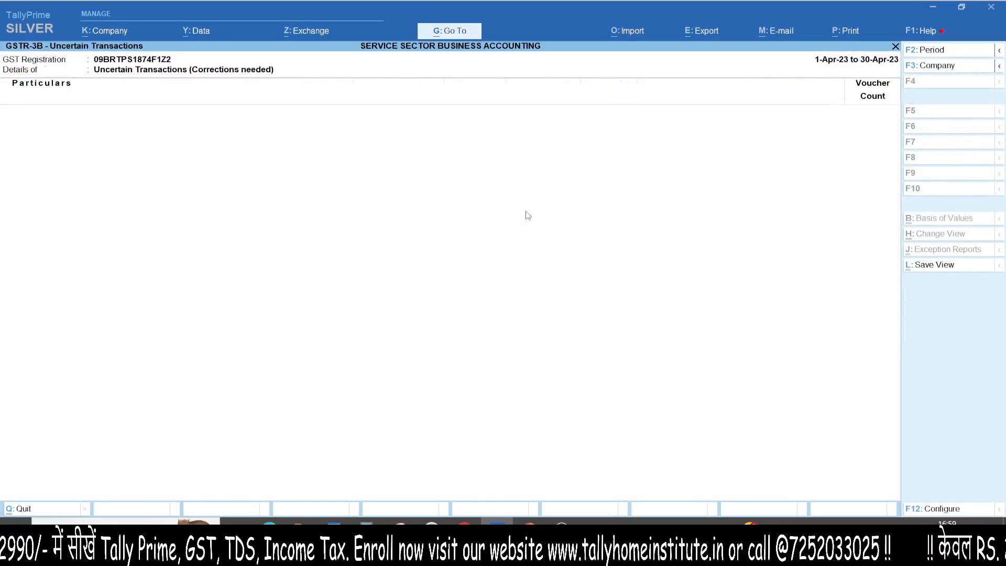
pyautogui.press('Escape')
pyautogui.press('ctrl')
pyautogui.moveTo(867, 103); pyautogui.dragTo(935, 126)
pyautogui.moveTo(908, 98); pyautogui.dragTo(863, 130)
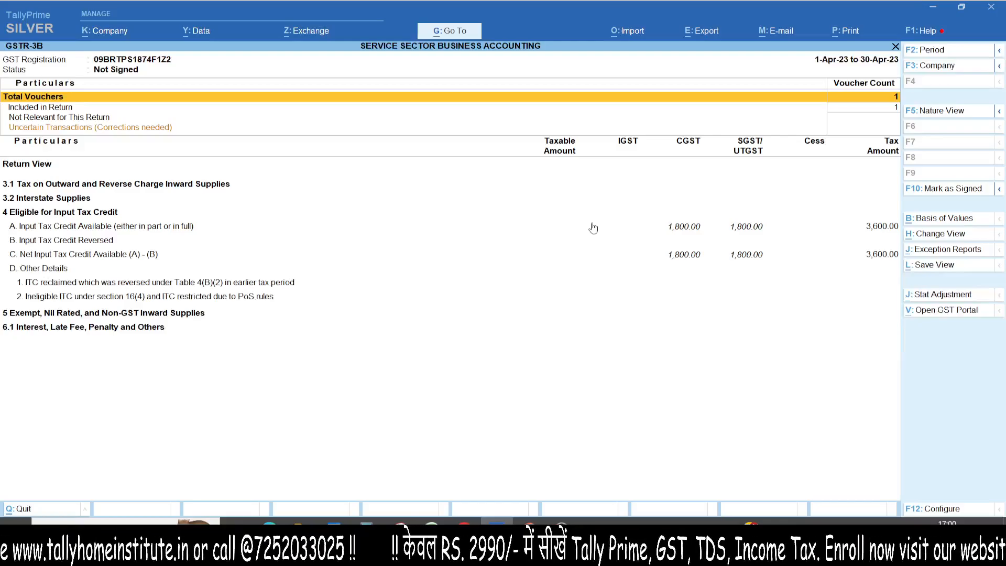
pyautogui.press('Escape')
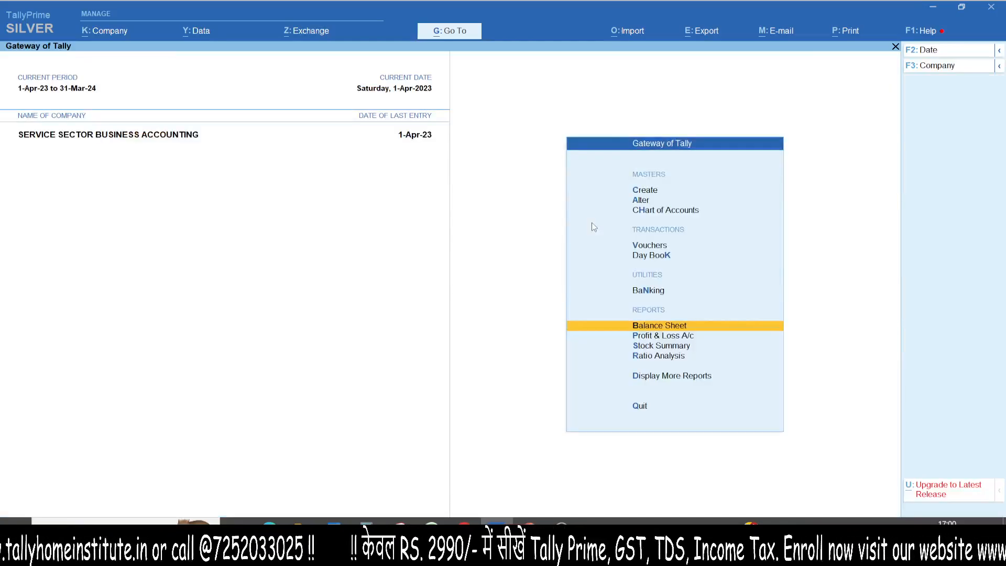
# - Start a new purchase voucher with supplier invoice number 1 dated 1-Apr-23
pyautogui.press('F9')
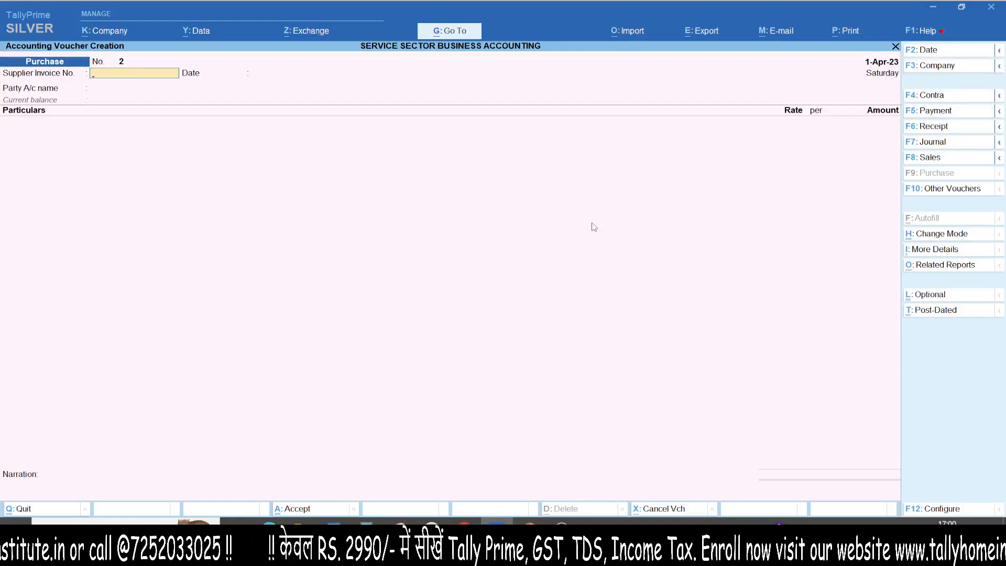
pyautogui.write('1')
pyautogui.press('Return')
pyautogui.press('Return')
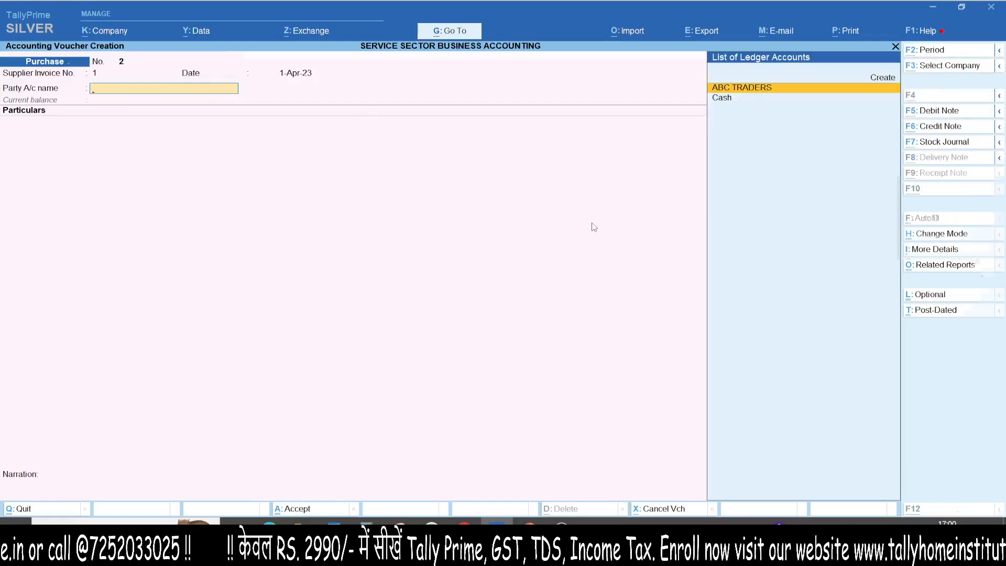
# - Start a supplier ledger named 123 & CO. under Sundry Creditors, keeping bill-by-bill balances and leaving the address empty
pyautogui.hotkey('alt', 'c')
pyautogui.write('123 & CO.')
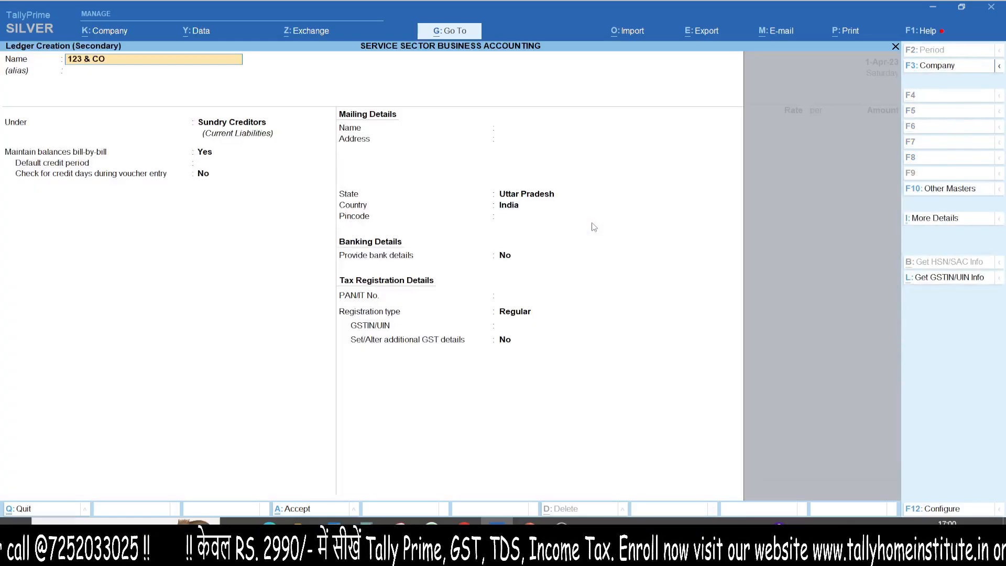
pyautogui.press('Return')
pyautogui.press('Return')
pyautogui.press('Return')
pyautogui.press('Return')
pyautogui.press('Return')
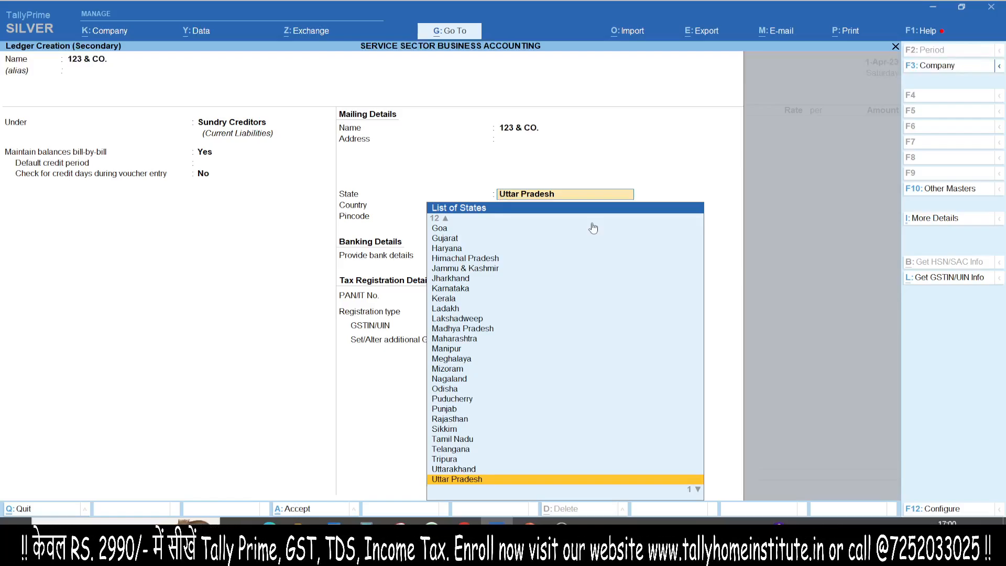
# - Set the supplier ledger's state to Assam in India and keep the registration type as Regular
pyautogui.write('ASA')
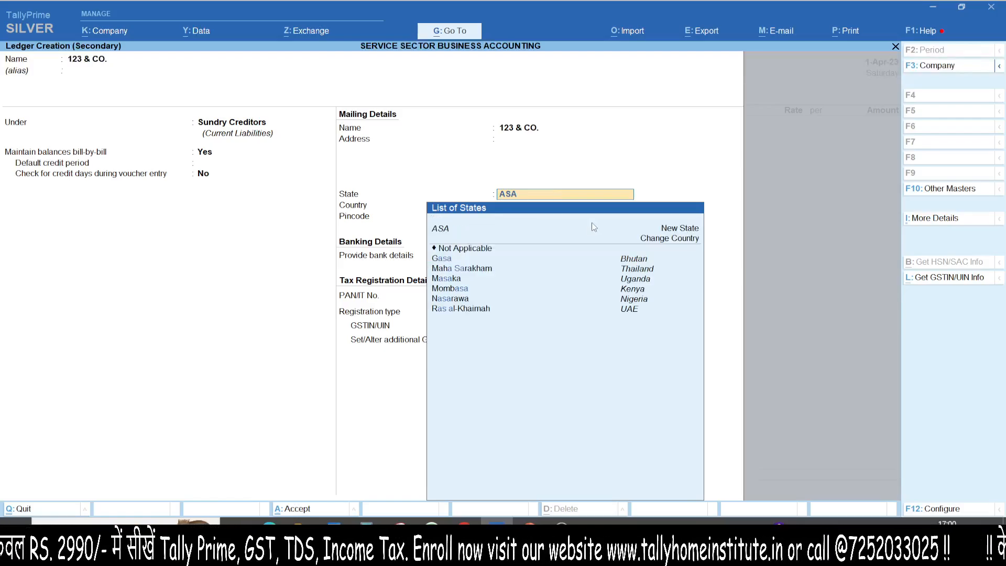
pyautogui.press('BackSpace')
pyautogui.press('Return')
pyautogui.press('Return')
pyautogui.press('Return')
pyautogui.press('Return')
pyautogui.press('Return')
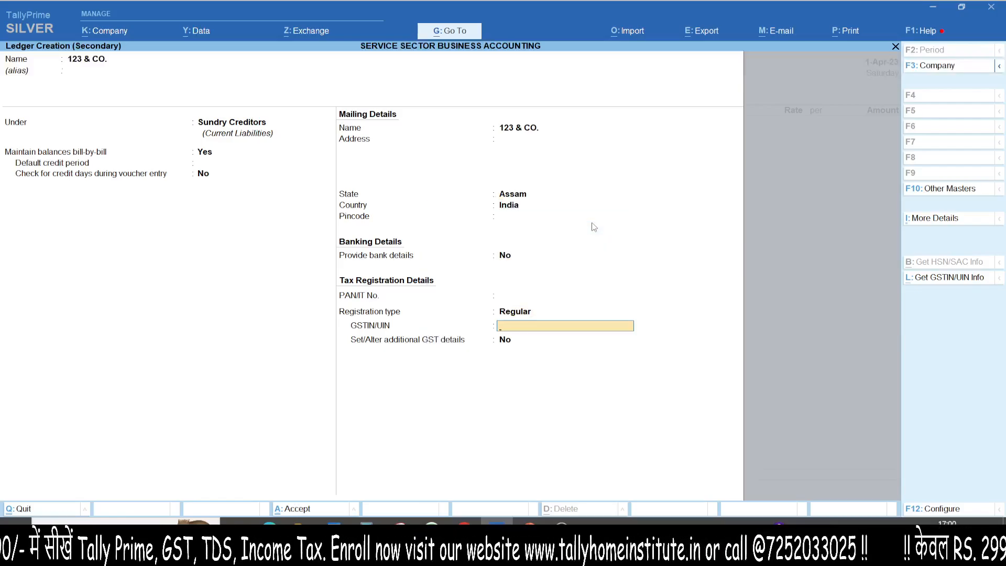
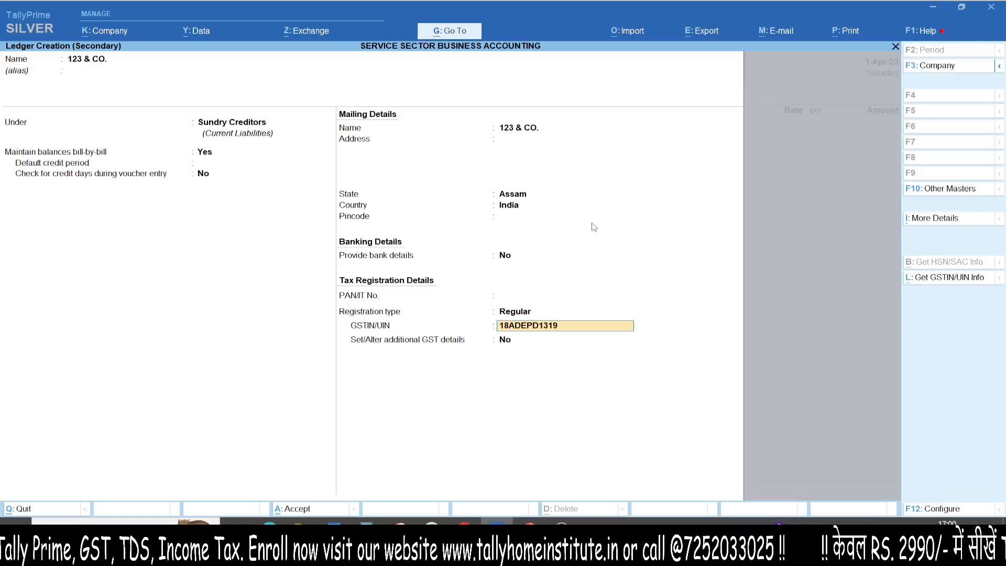
# - Enter the supplier's GSTIN, save the ledger, and accept the voucher's party details with Uttar Pradesh as place of supply
pyautogui.press('Return')
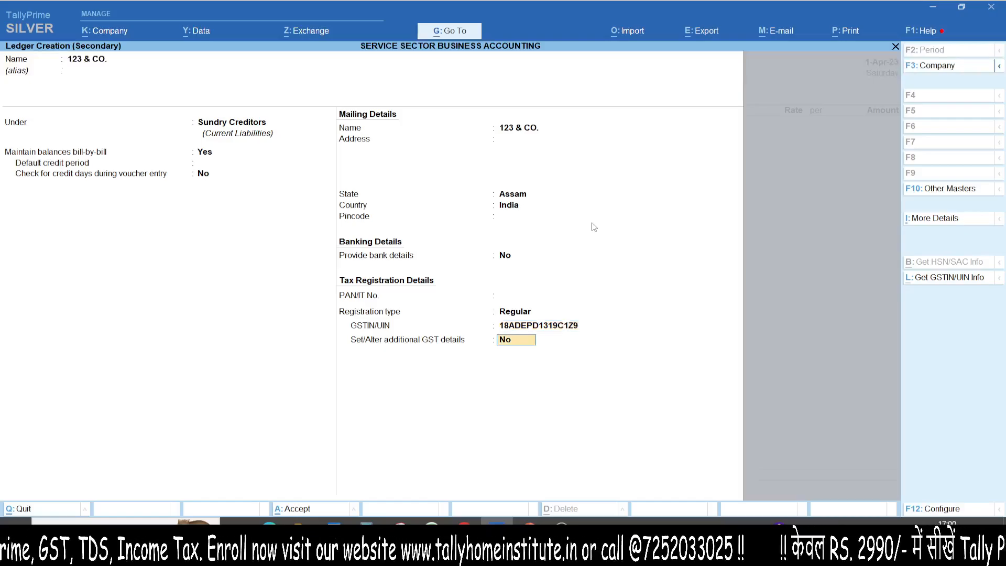
pyautogui.press('Return')
pyautogui.press('Return')
pyautogui.hotkey('ctrl', 'a')
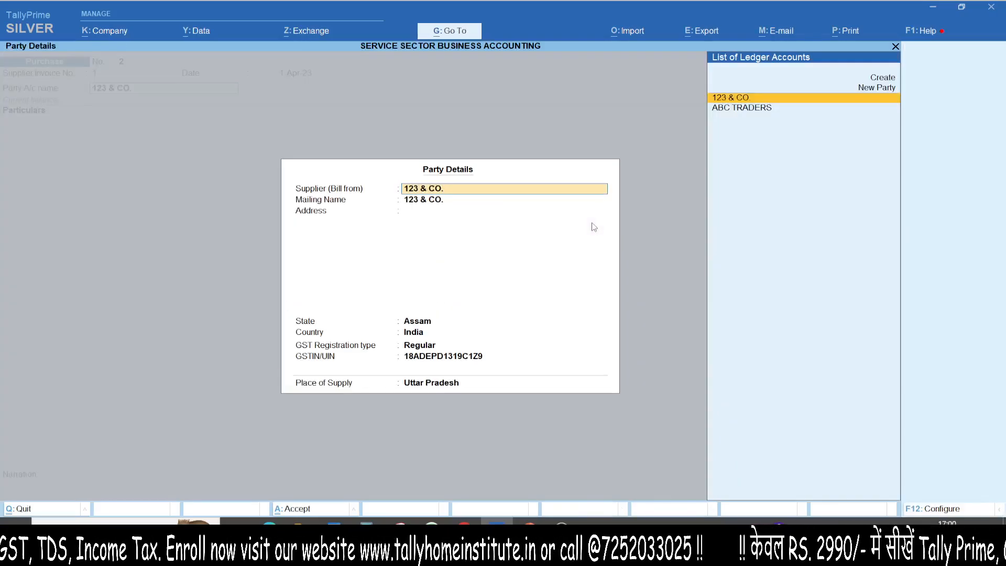
pyautogui.hotkey('ctrl', 'a')
# - Start an expense ledger named APP DEVL. EXP. under Direct Expenses, keeping GST as applicable
pyautogui.hotkey('alt', 'c')
pyautogui.write('A')
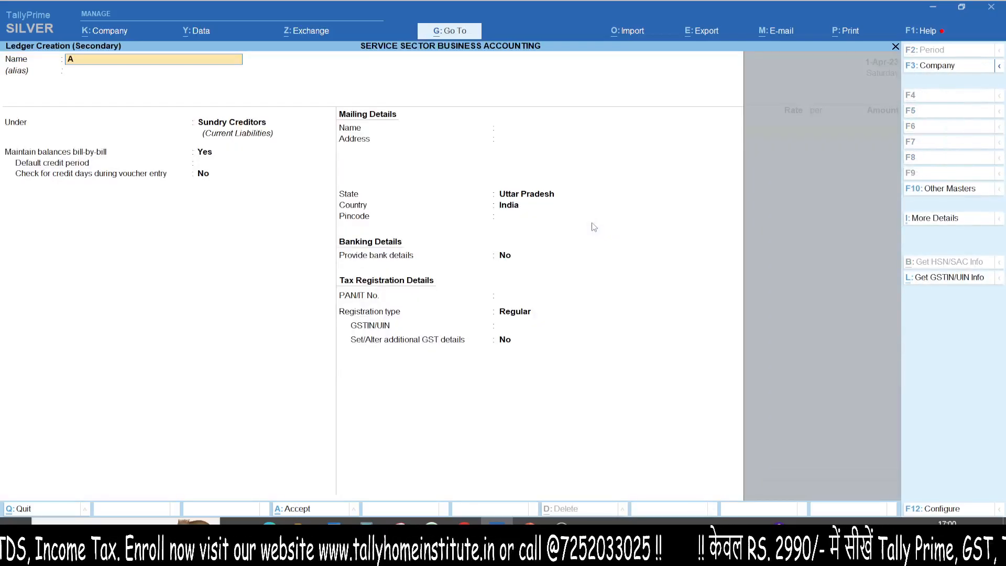
pyautogui.write('PP DEV')
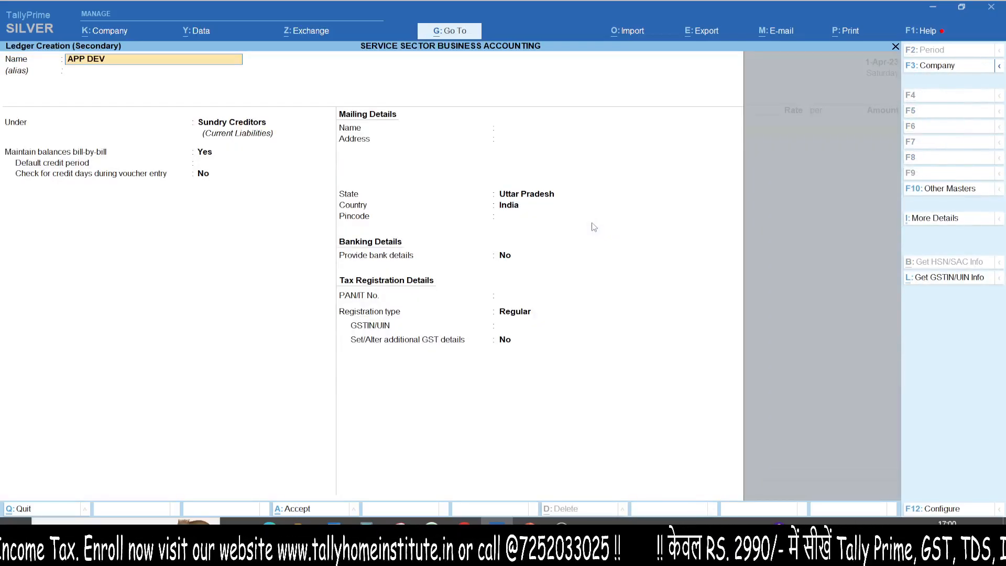
pyautogui.write('L. EXP.')
pyautogui.press('Return')
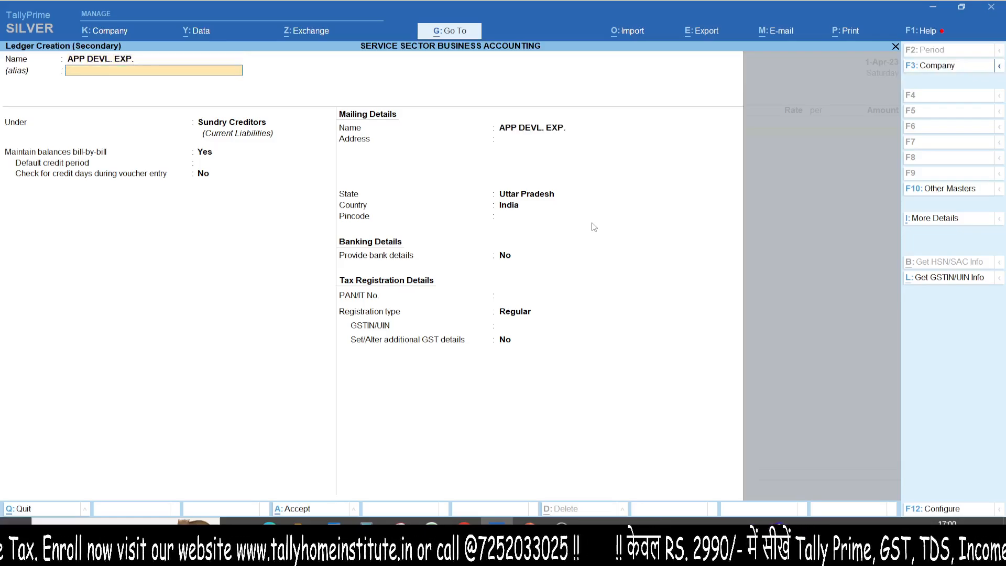
pyautogui.press('Return')
pyautogui.write('DIRE')
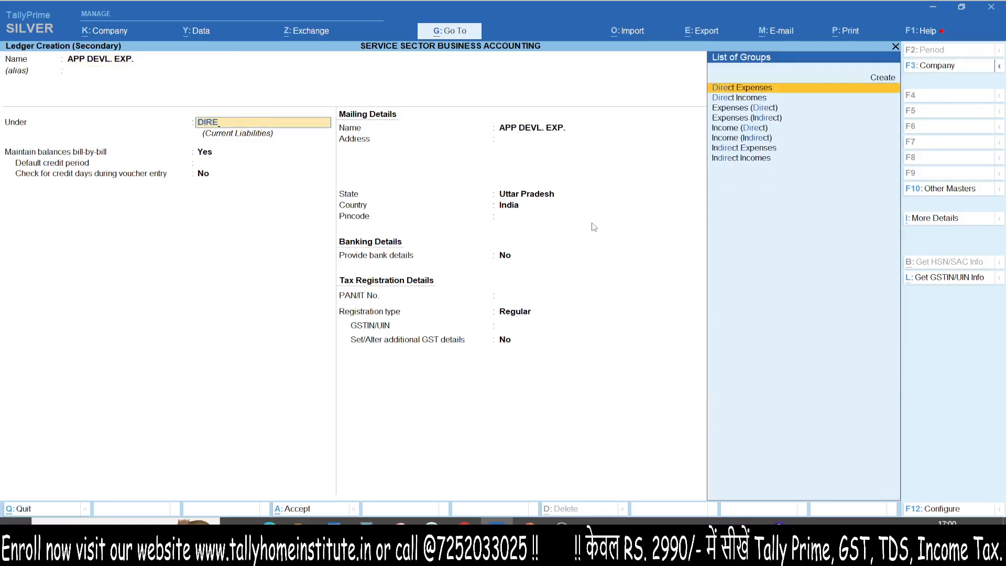
pyautogui.press('Return')
# - Specify HSN/SAC details in the app development ledger with code 9985 and no description
pyautogui.press('Return')
pyautogui.press('Return')
pyautogui.press('Return')
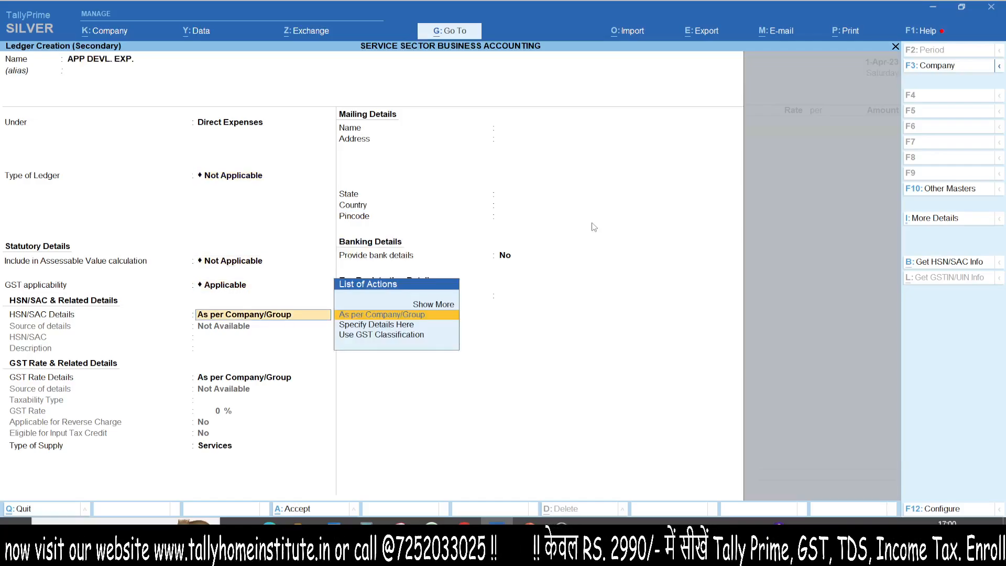
pyautogui.press('Down')
pyautogui.press('Return')
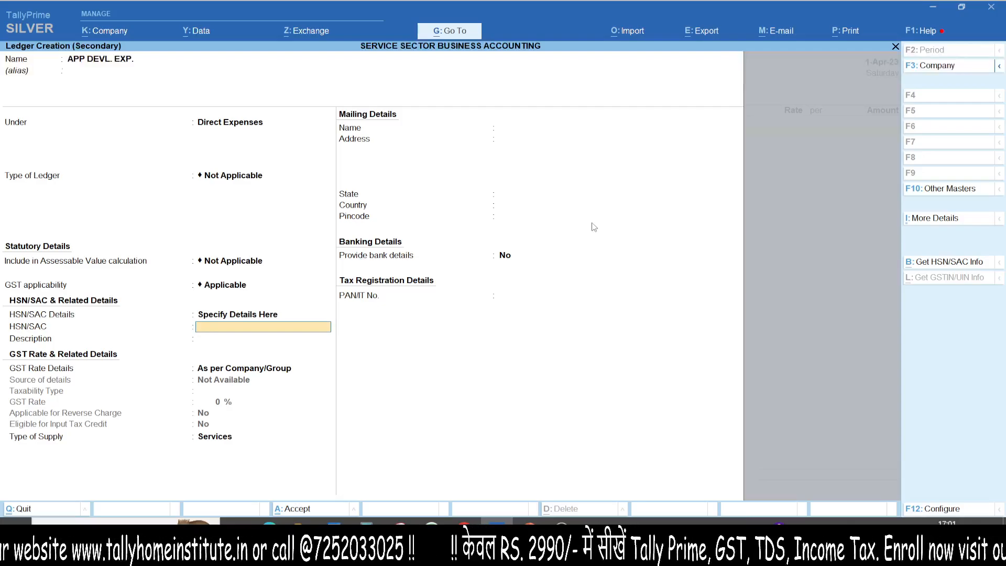
pyautogui.write('9985')
pyautogui.press('Return')
pyautogui.press('Return')
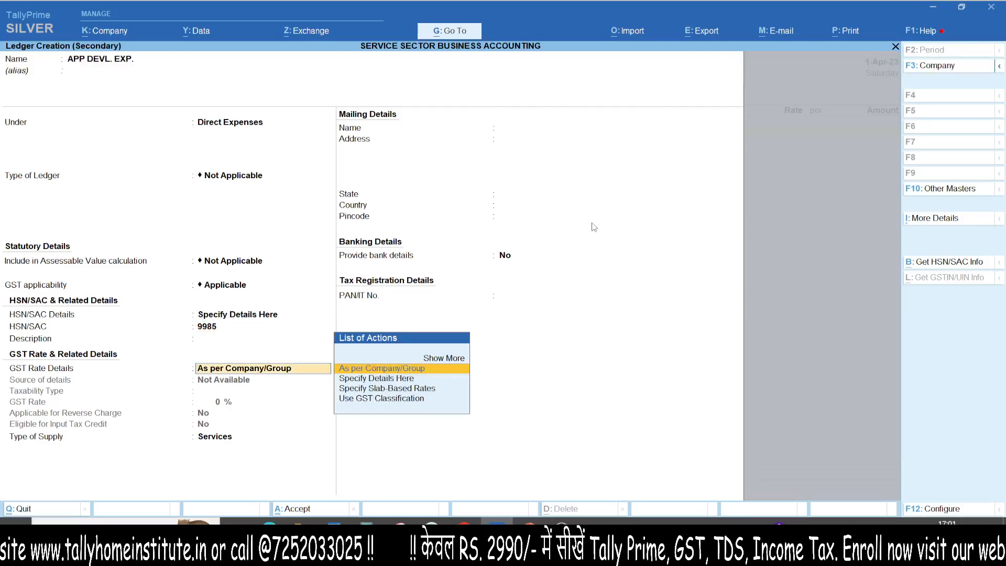
# - Specify the ledger's GST rate as Taxable at 18%, without reverse charge and eligible for input tax credit, and save it
pyautogui.press('Down')
pyautogui.press('Return')
pyautogui.press('Return')
pyautogui.write('18')
pyautogui.press('Return')
pyautogui.press('Return')
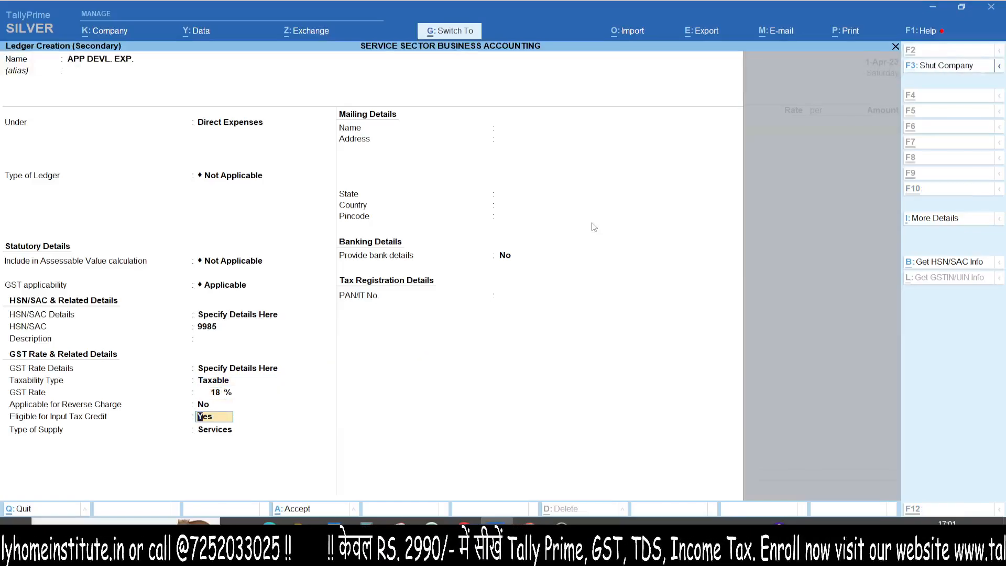
pyautogui.hotkey('ctrl', 'a')
pyautogui.press('Return')
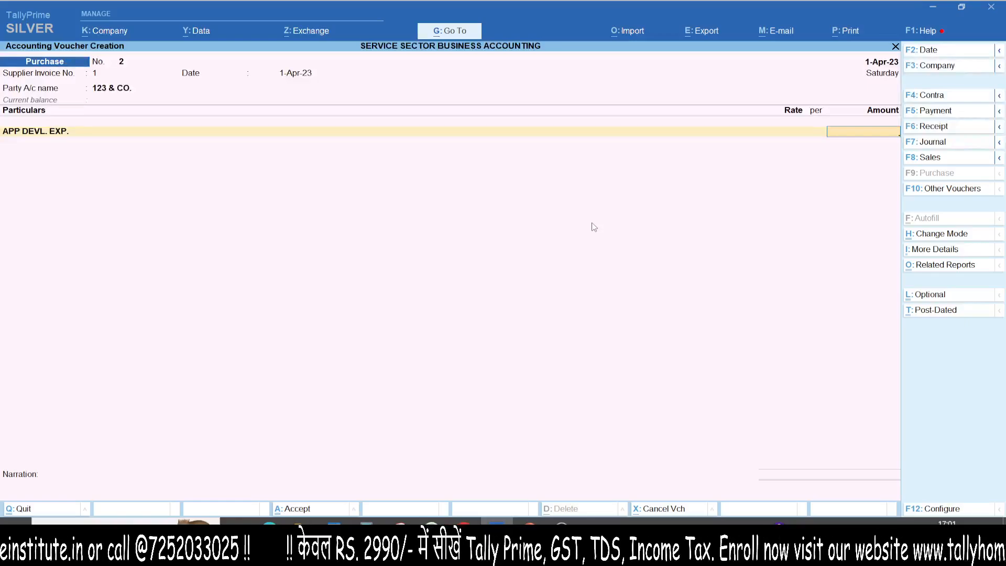
# - Enter 50,000 as the app development expense and accept its GST rate details as per masters
pyautogui.write('50,000')
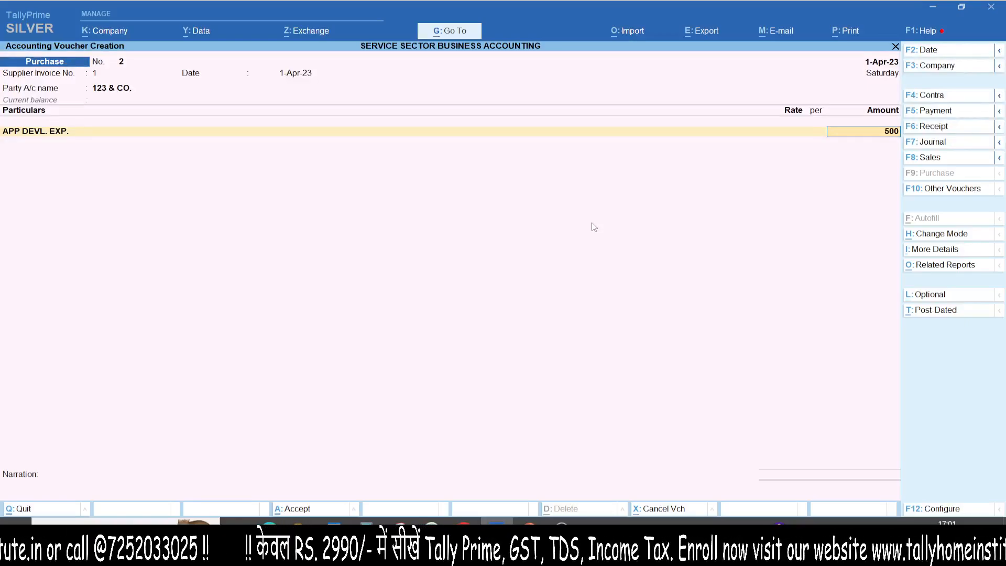
pyautogui.press('Return')
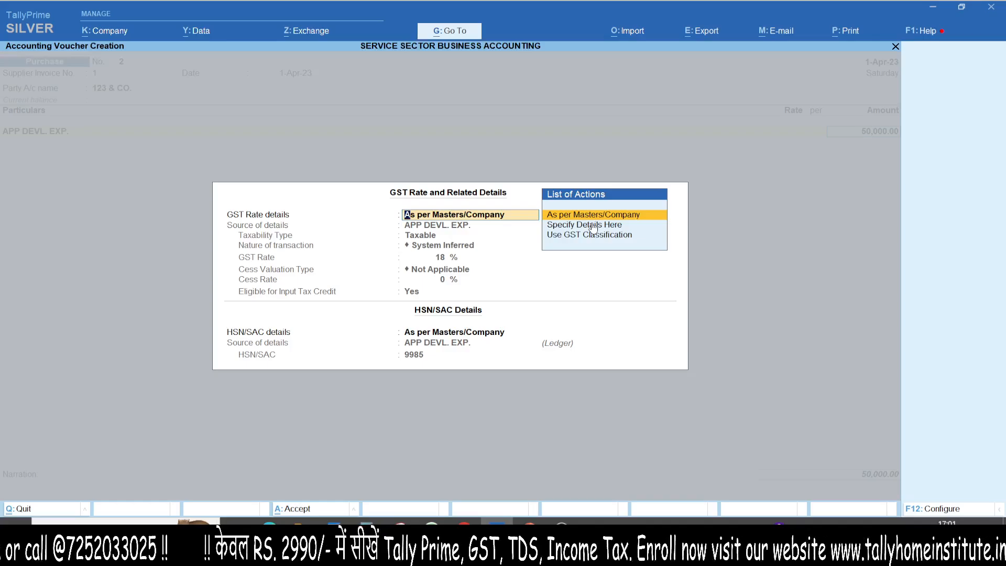
pyautogui.press('Return')
# - Start a new ledger named IGST from the voucher and place it under Duties & Taxes
pyautogui.hotkey('alt', 'c')
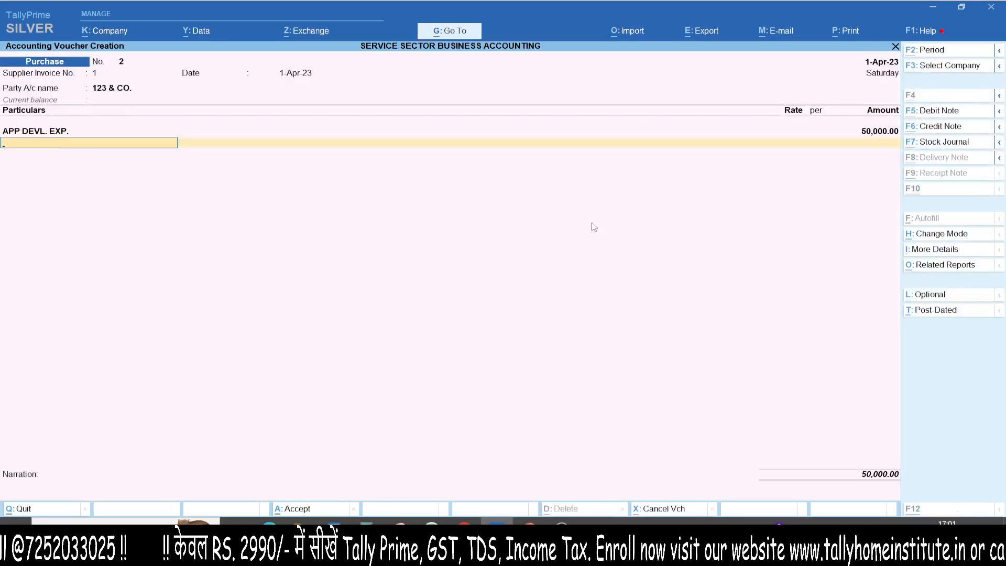
pyautogui.write('IGST')
pyautogui.press('Return')
pyautogui.press('Return')
pyautogui.write('DI')
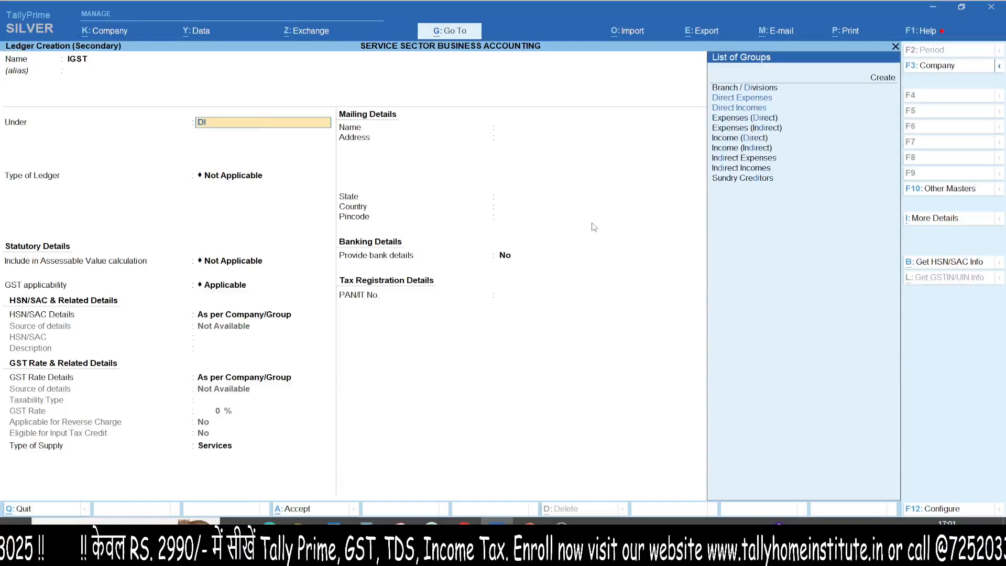
pyautogui.press('Down')
pyautogui.press('Down')
pyautogui.press('Down')
pyautogui.press('BackSpace')
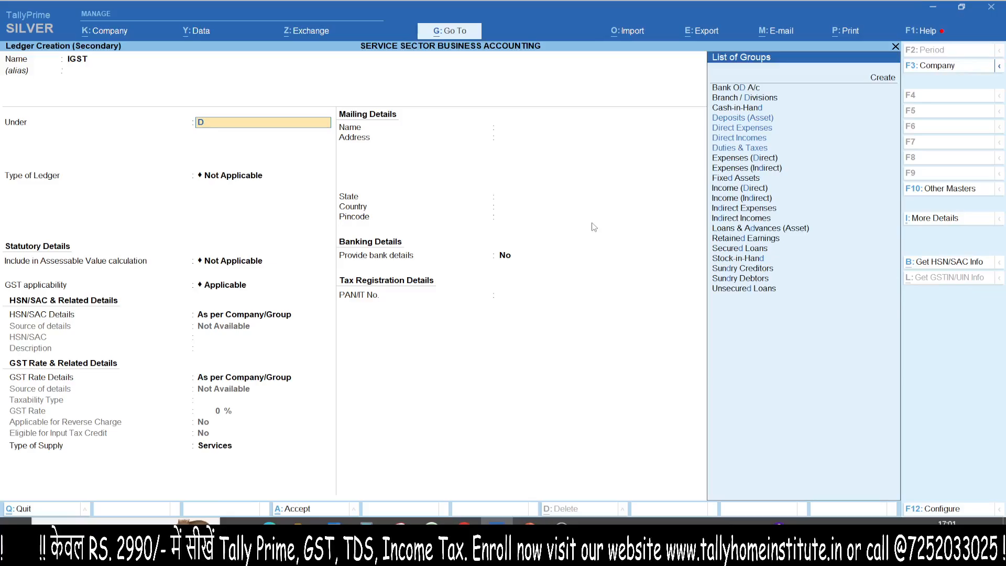
pyautogui.write('u')
pyautogui.press('Return')
# - Set the duty type to GST and the tax type to IGST, save the ledger, and leave its voucher description empty
pyautogui.press('Up')
pyautogui.press('Return')
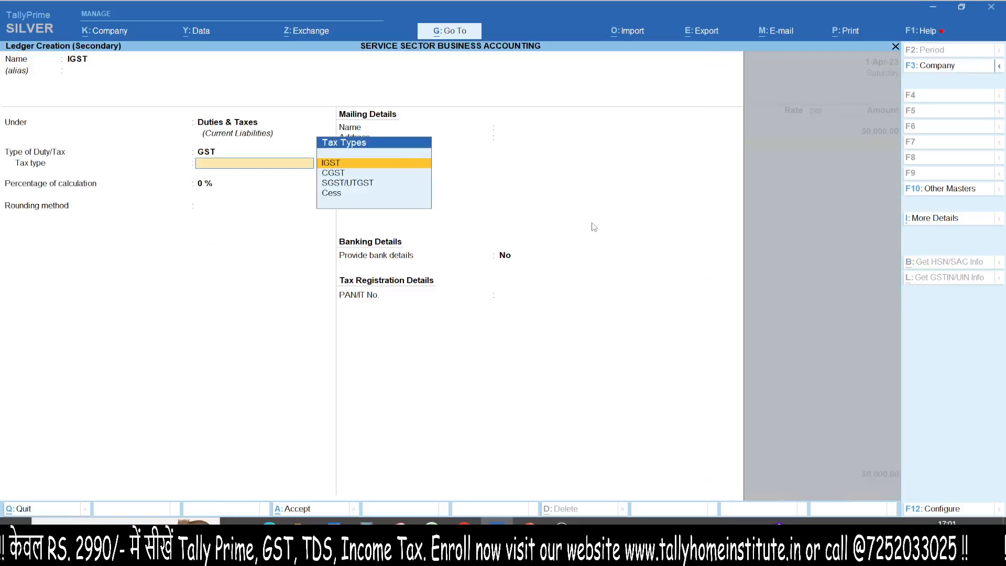
pyautogui.press('Return')
pyautogui.hotkey('ctrl', 'a')
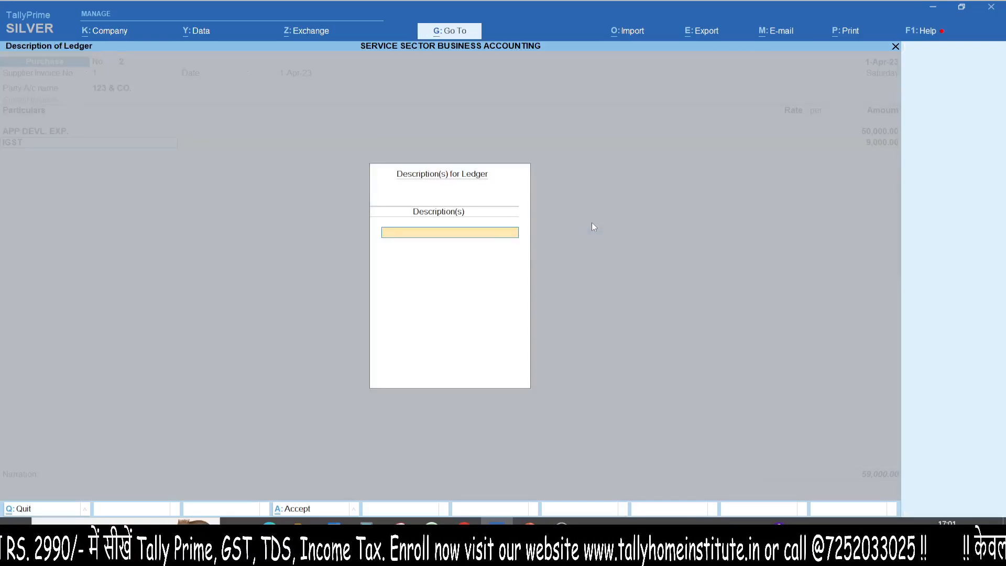
pyautogui.press('Return')
# - Examine the voucher's GST tax analysis in detailed view, checking the IGST rate and tax value, and close it
pyautogui.hotkey('alt', 'a')
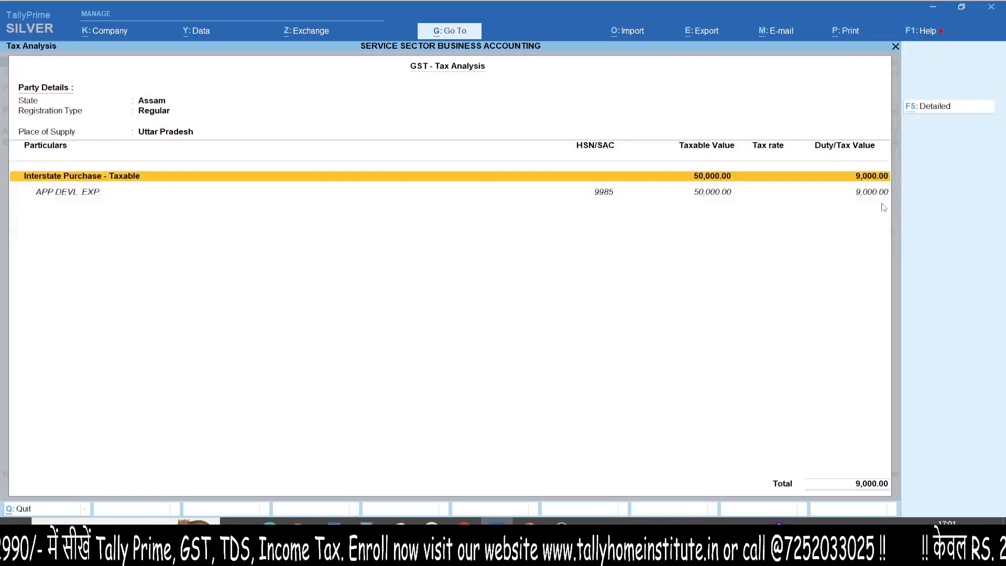
pyautogui.hotkey('alt', 'F5')
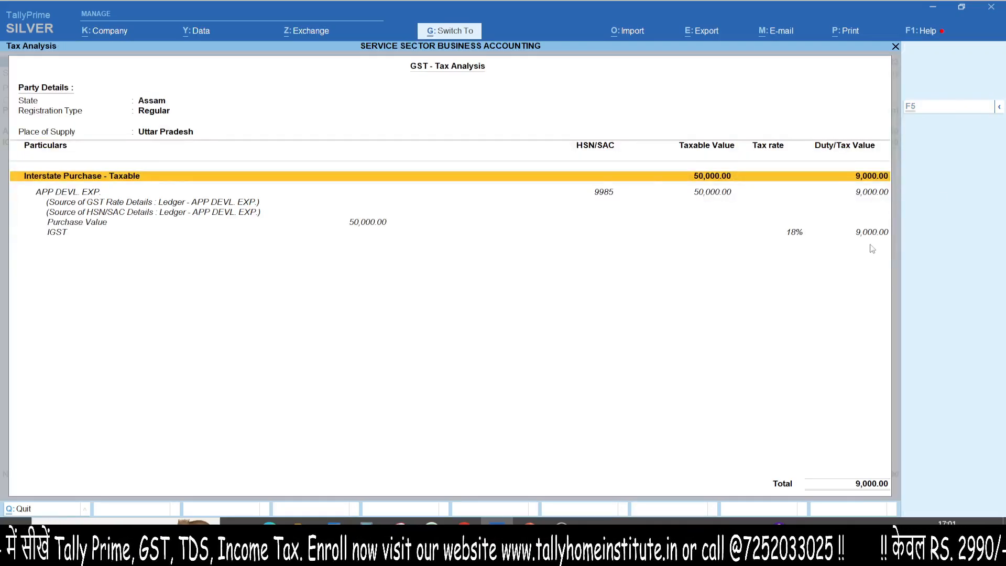
pyautogui.moveTo(859, 210)
pyautogui.mouseDown()
pyautogui.moveTo(930, 265)
pyautogui.moveTo(666, 226)
pyautogui.mouseUp()
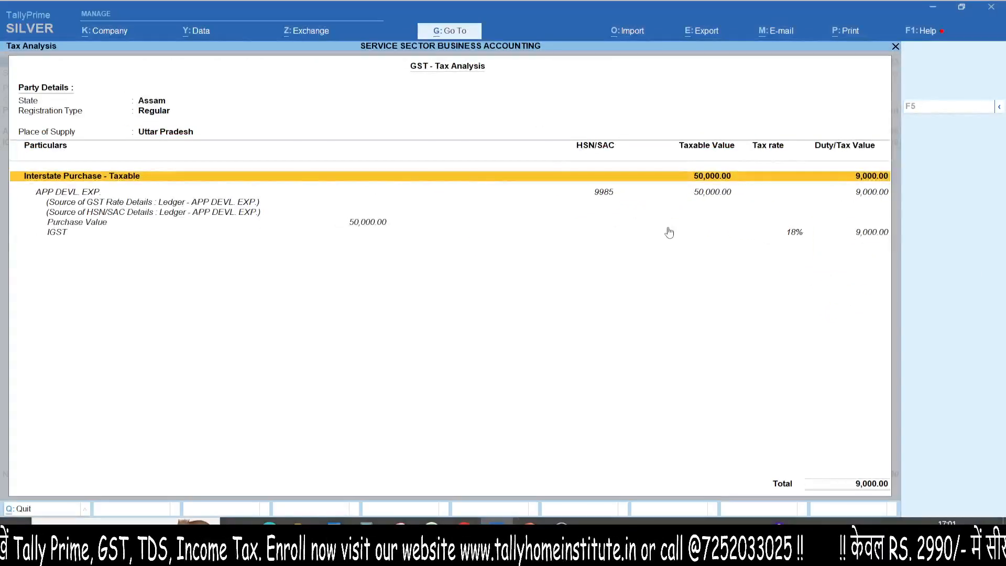
pyautogui.press('Escape')
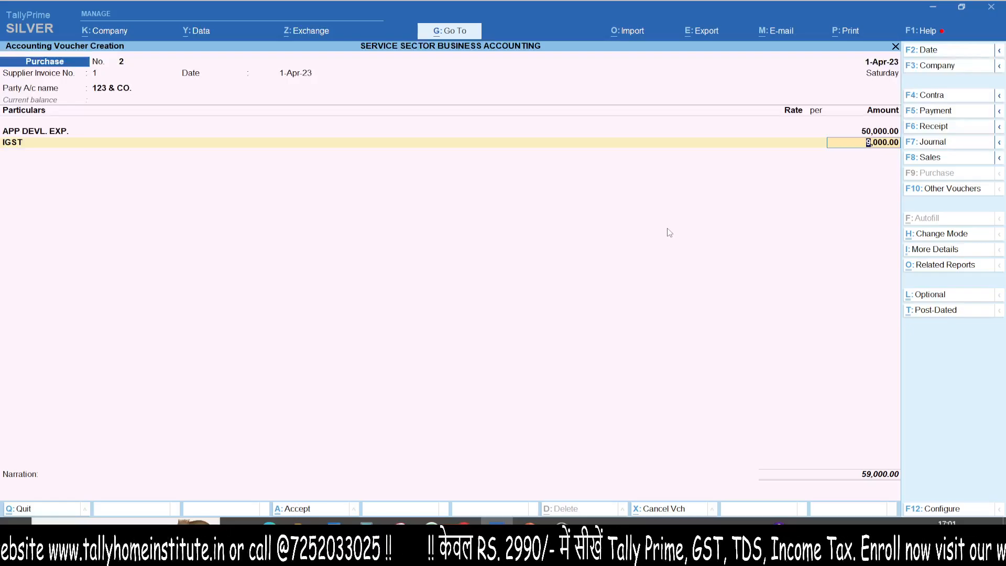
# - Save the app development purchase voucher and return to the Gateway of Tally without quitting
pyautogui.hotkey('ctrl', 'a')
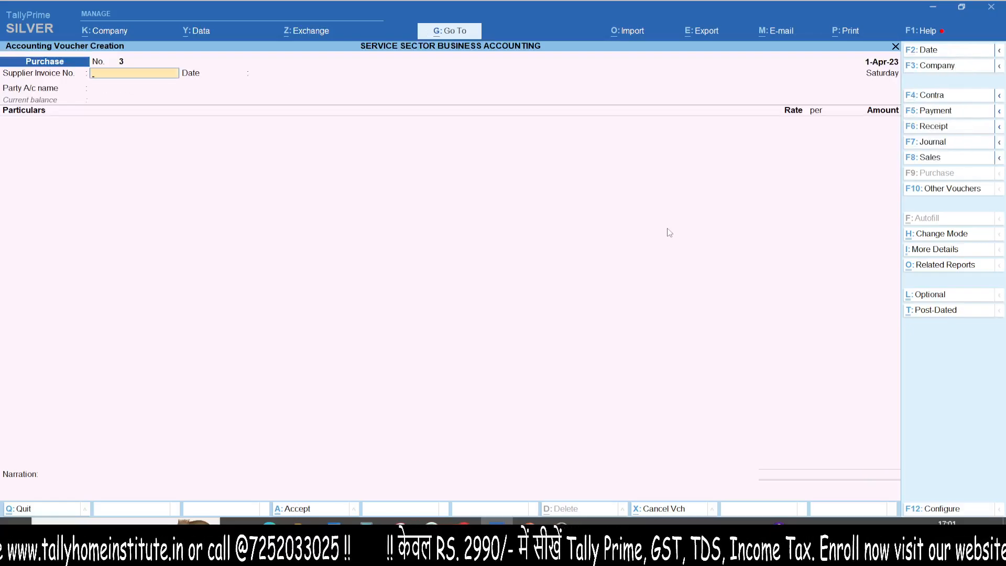
pyautogui.press('Escape')
pyautogui.press('Escape')
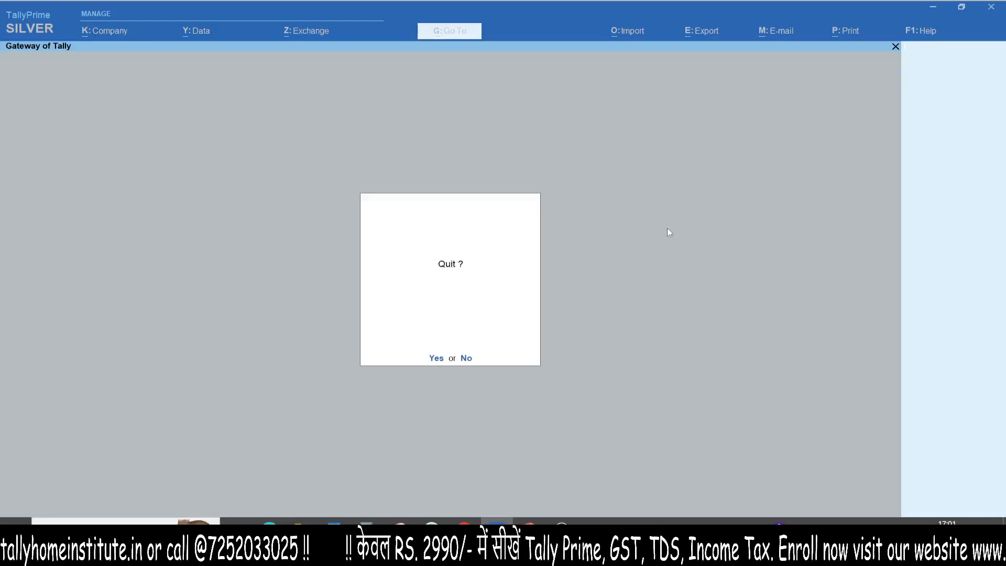
pyautogui.press('n')
# - Open the Profit & Loss A/c, examine the direct expenses, and close the report
pyautogui.press('p')
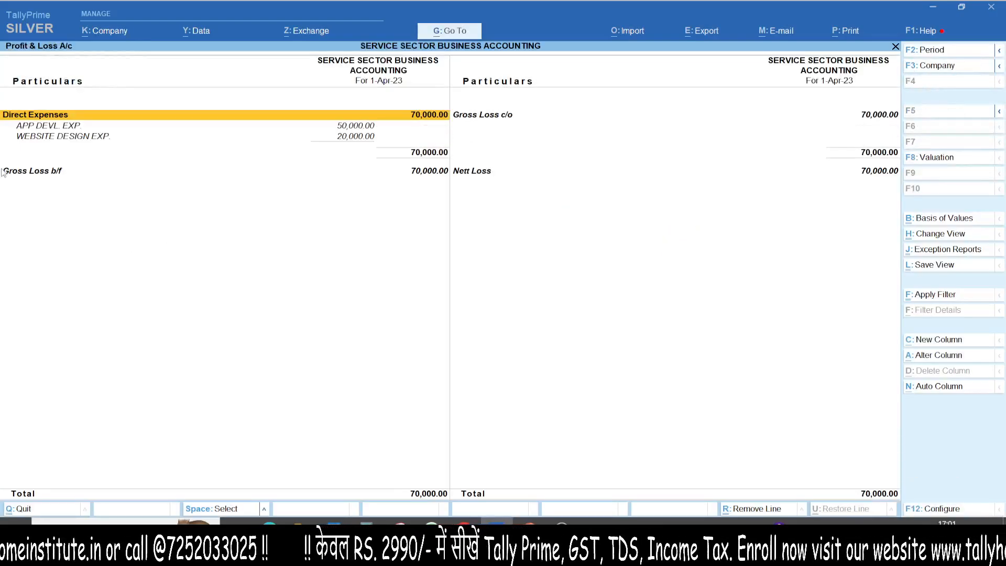
pyautogui.moveTo(6, 148)
pyautogui.mouseDown()
pyautogui.moveTo(395, 151)
pyautogui.moveTo(185, 124)
pyautogui.mouseUp()
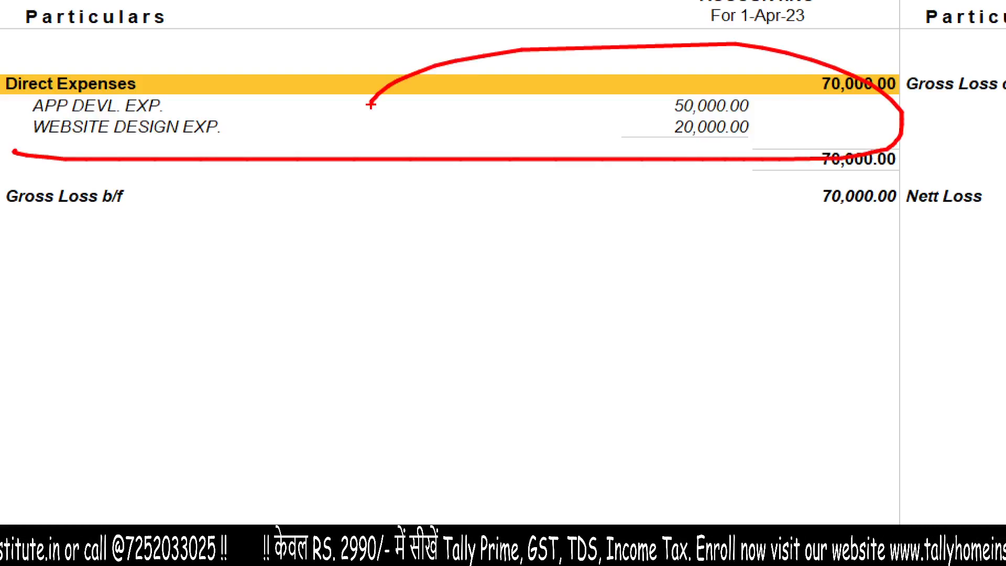
pyautogui.press('Escape')
pyautogui.press('Escape')
# - Open the Balance Sheet in detailed view and examine the current liabilities and Profit & Loss figures
pyautogui.press('b')
pyautogui.hotkey('alt', 'F5')
pyautogui.moveTo(148, 140); pyautogui.dragTo(577, 141)
pyautogui.moveTo(517, 109)
pyautogui.mouseDown()
pyautogui.moveTo(578, 120)
pyautogui.moveTo(521, 167)
pyautogui.mouseUp()
pyautogui.moveTo(79, 206); pyautogui.dragTo(1003, 208)
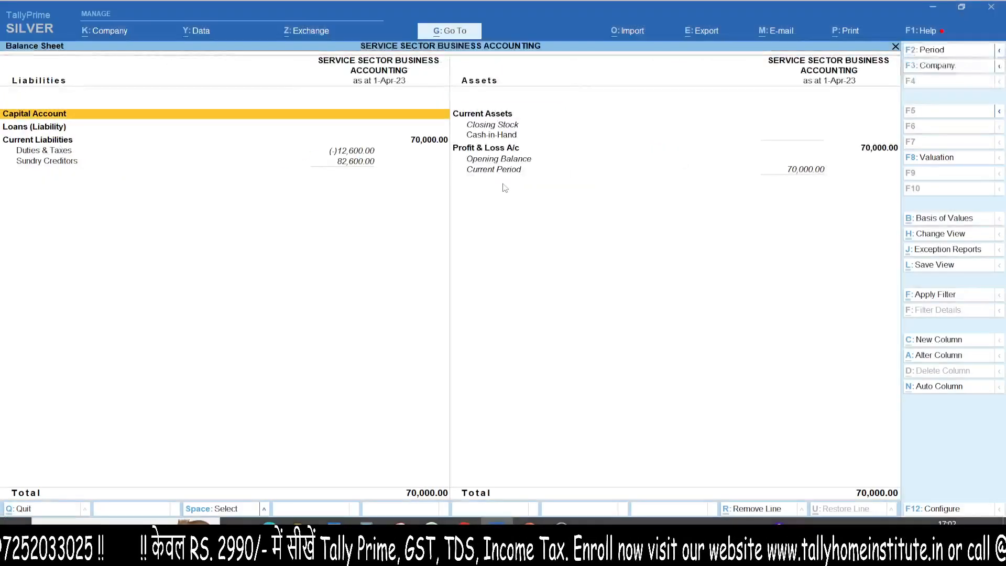
# - Open the GSTR-3B report, examine the eligible input tax credit by tax type, and return to the Gateway of Tally
pyautogui.hotkey('alt', 'g')
pyautogui.write('GSTR3')
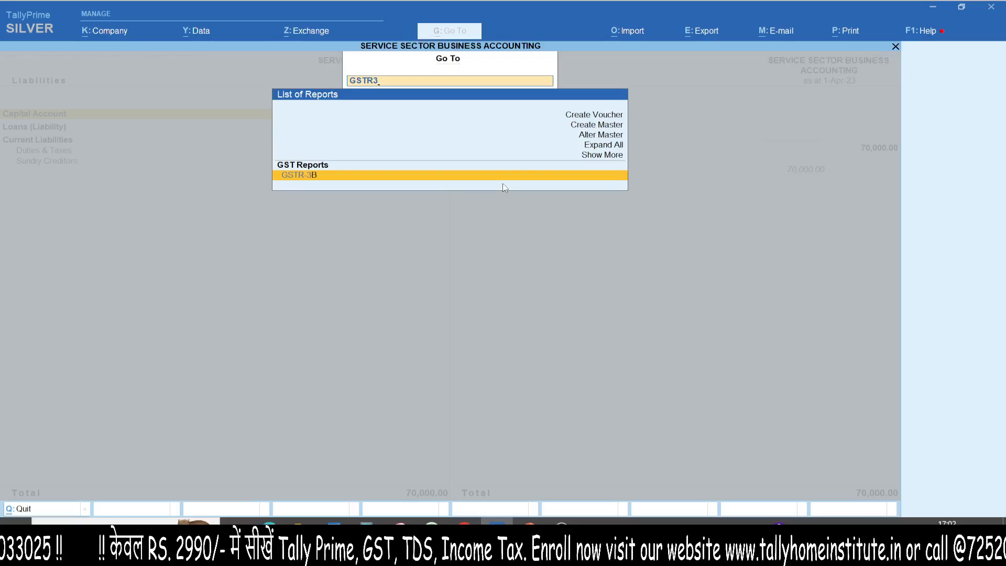
pyautogui.press('Return')
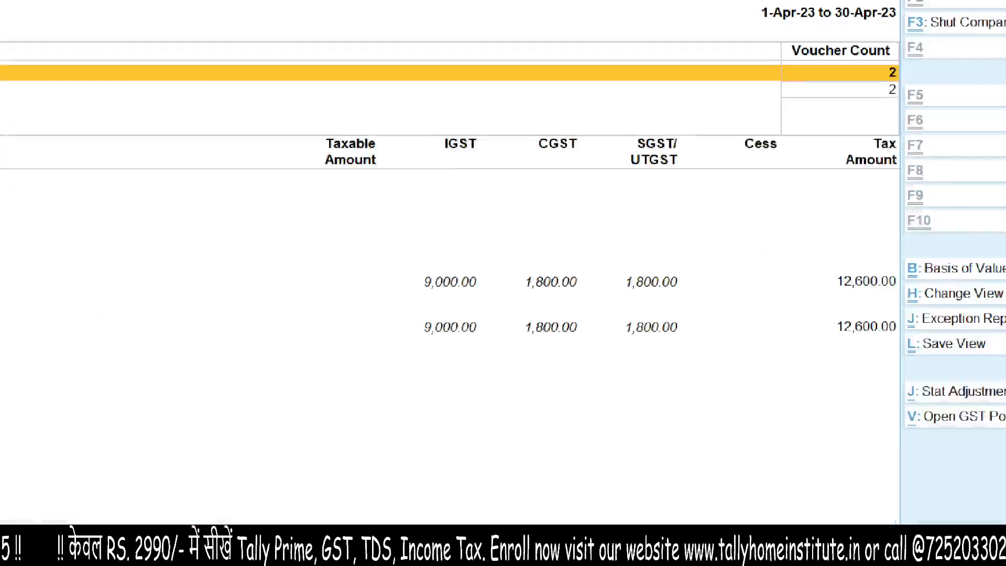
pyautogui.moveTo(861, 112); pyautogui.dragTo(917, 134)
pyautogui.moveTo(876, 156); pyautogui.dragTo(909, 125)
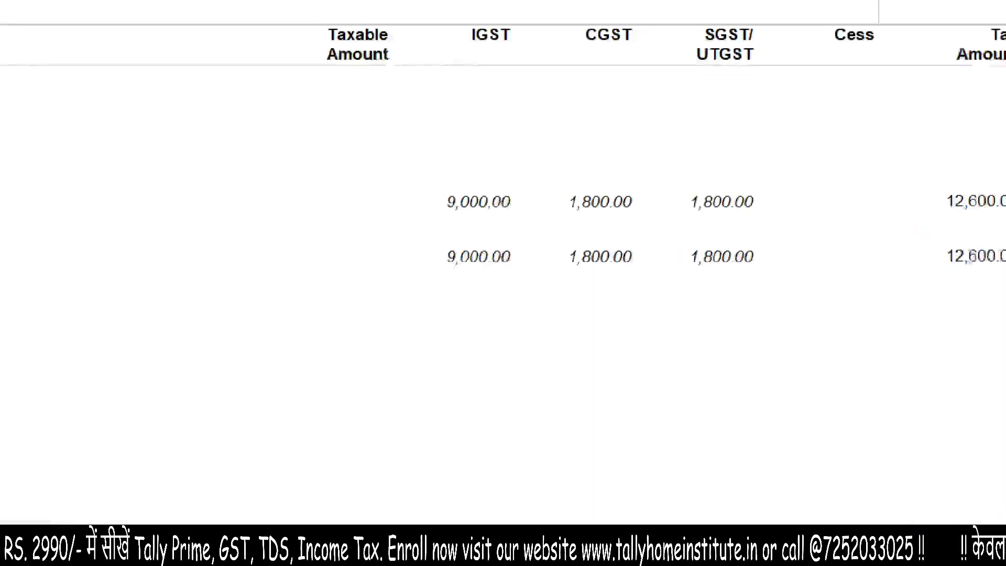
pyautogui.moveTo(451, 76); pyautogui.dragTo(458, 153)
pyautogui.moveTo(397, 147); pyautogui.dragTo(491, 140)
pyautogui.moveTo(585, 66); pyautogui.dragTo(605, 175)
pyautogui.moveTo(710, 88)
pyautogui.mouseDown()
pyautogui.moveTo(724, 171)
pyautogui.moveTo(737, 165)
pyautogui.mouseUp()
pyautogui.moveTo(557, 168)
pyautogui.mouseDown()
pyautogui.moveTo(626, 201)
pyautogui.moveTo(655, 154)
pyautogui.mouseUp()
pyautogui.press('Escape')
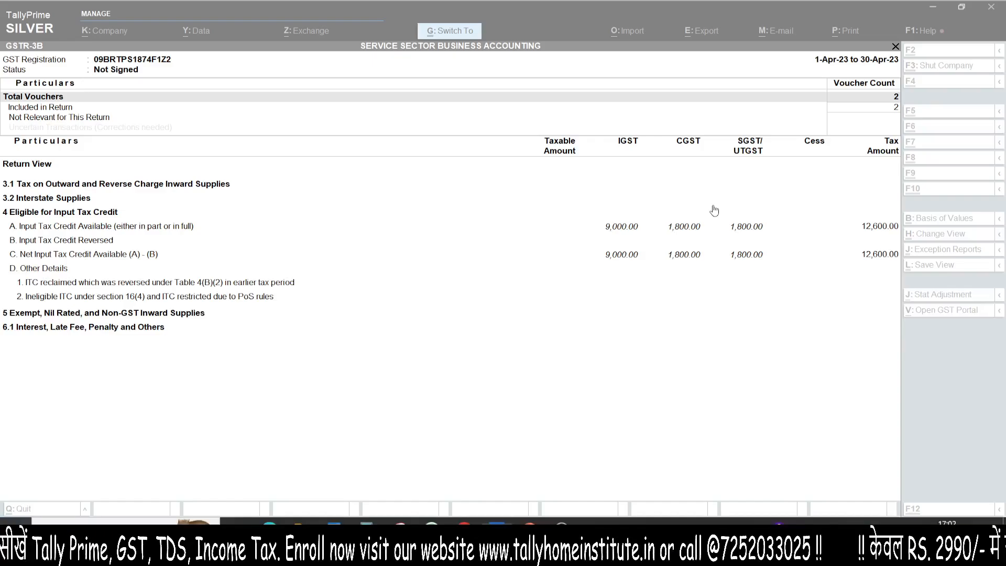
pyautogui.press('Escape')
pyautogui.press('Escape')
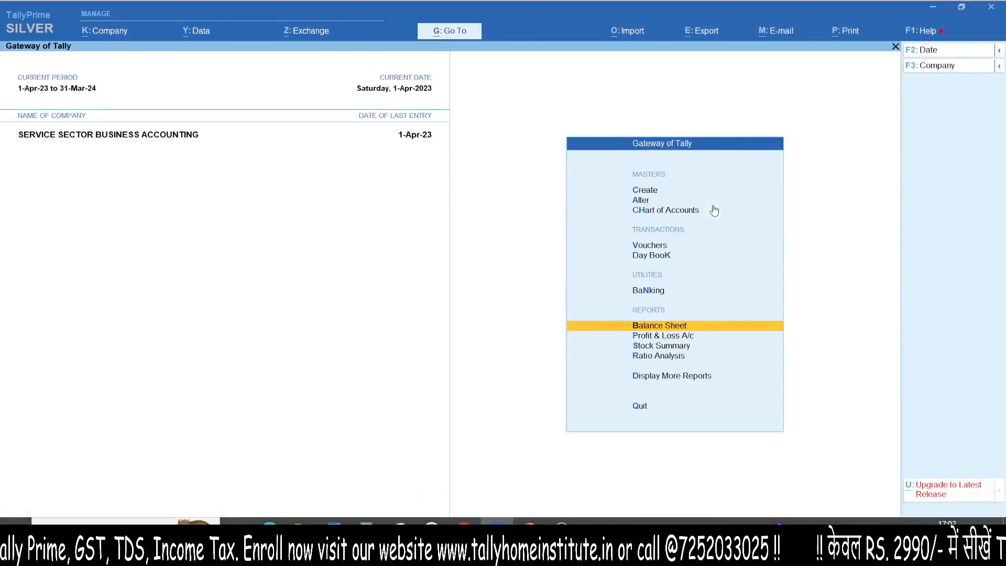
# - Start a sales voucher and, for its party account, create a ledger in the customer's name under Sundry Debtors
pyautogui.press('v')
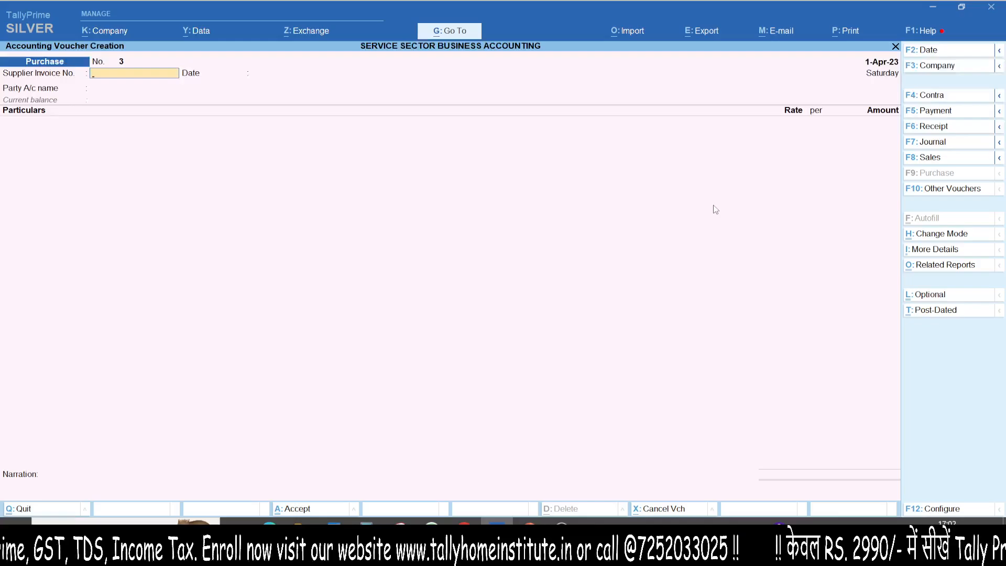
pyautogui.press('F8')
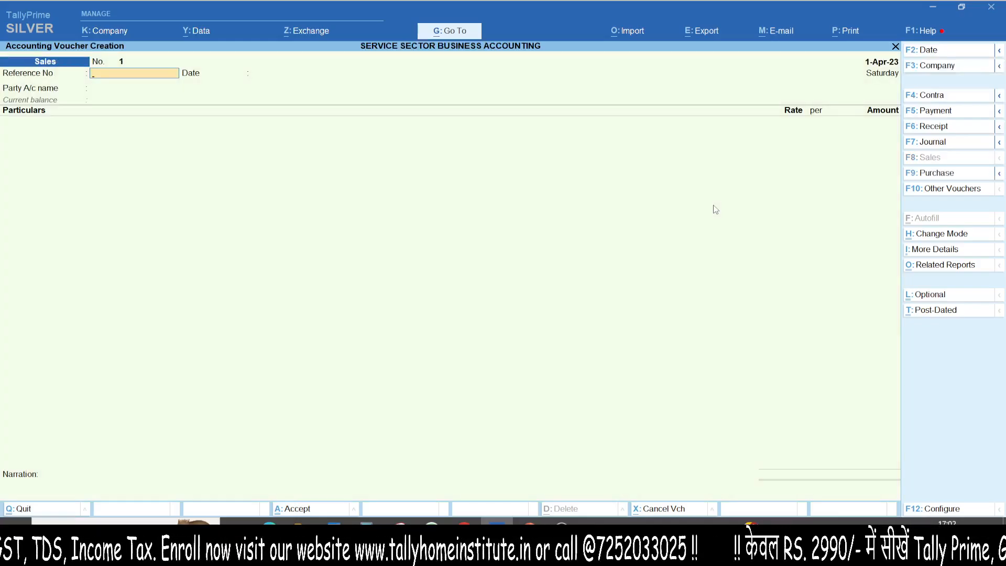
pyautogui.press('Return')
pyautogui.press('Return')
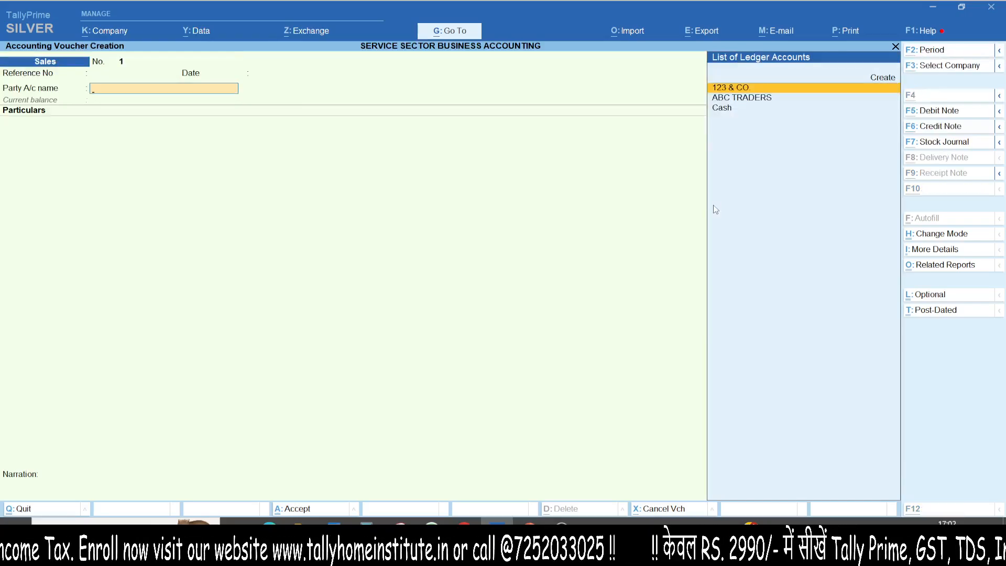
pyautogui.hotkey('alt', 'c')
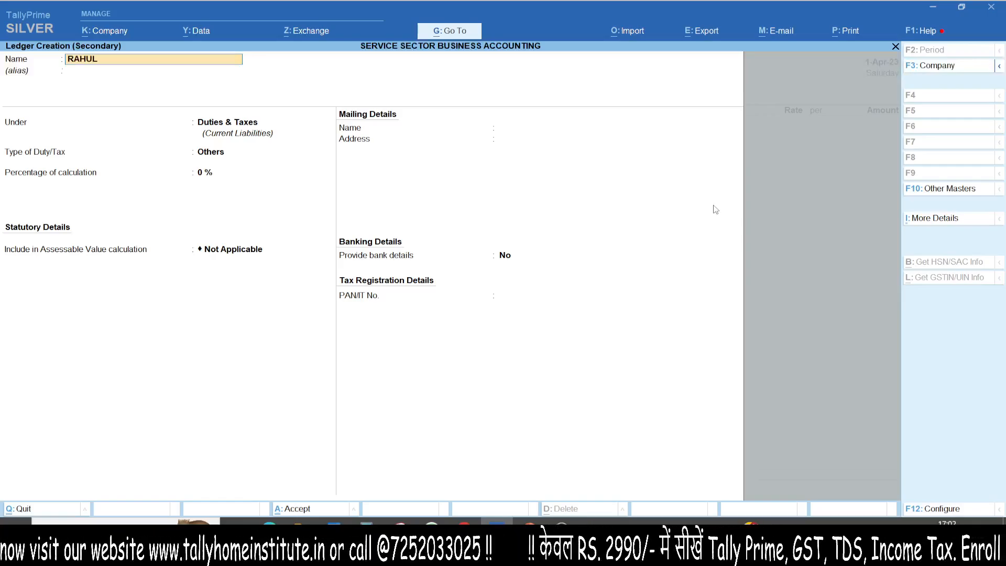
pyautogui.write('RAHUL')
pyautogui.press('Return')
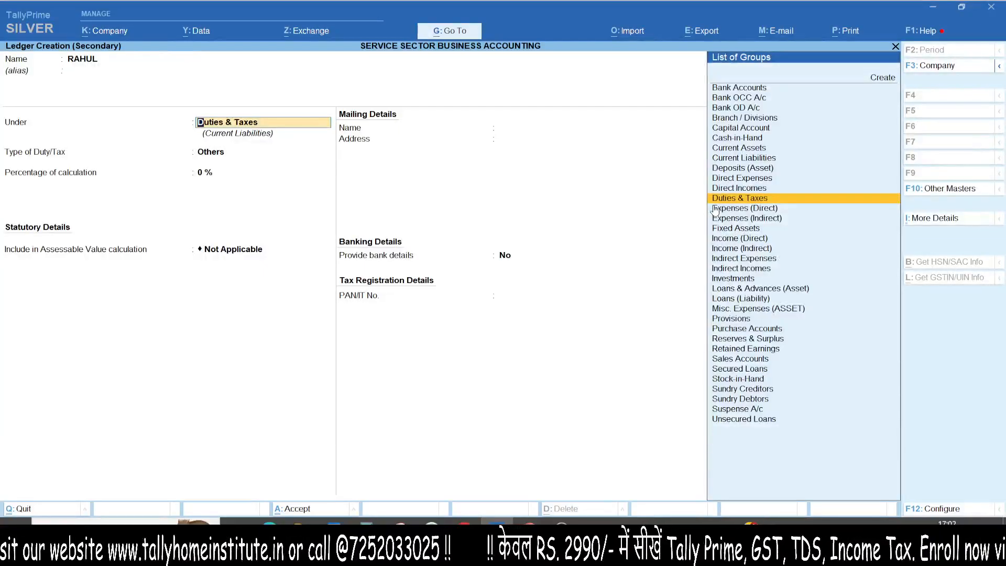
pyautogui.write('SUND')
pyautogui.write('R')
pyautogui.press('Down')
pyautogui.press('Return')
pyautogui.press('Return')
pyautogui.press('Return')
pyautogui.press('Return')
pyautogui.press('Return')
pyautogui.press('Return')
pyautogui.press('Return')
pyautogui.press('Return')
pyautogui.press('Return')
pyautogui.press('Return')
pyautogui.press('Return')
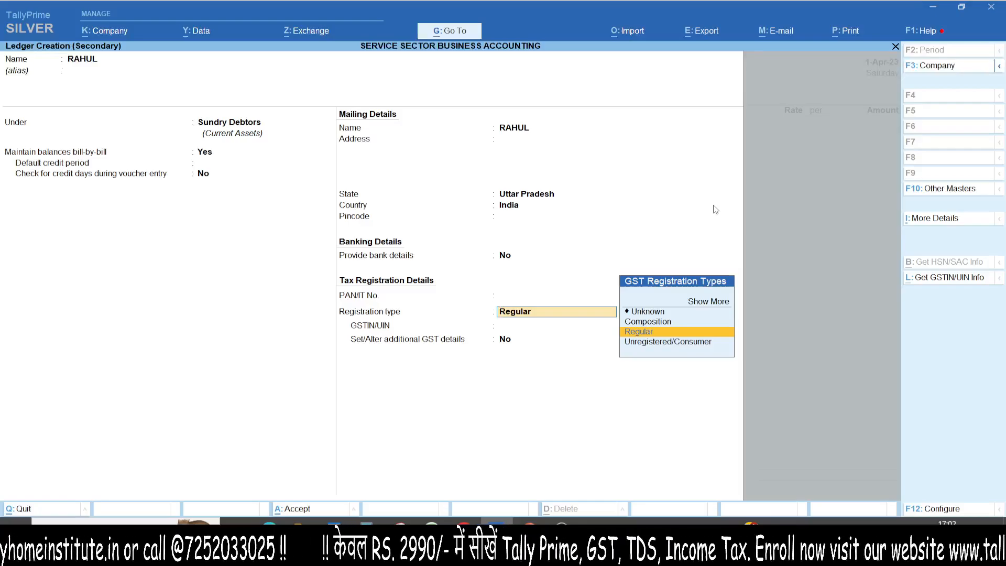
# - Set the customer's GST registration type to Unregistered/Consumer, then save the ledger and accept the blank dispatch and default party details
pyautogui.press('Down')
pyautogui.press('Return')
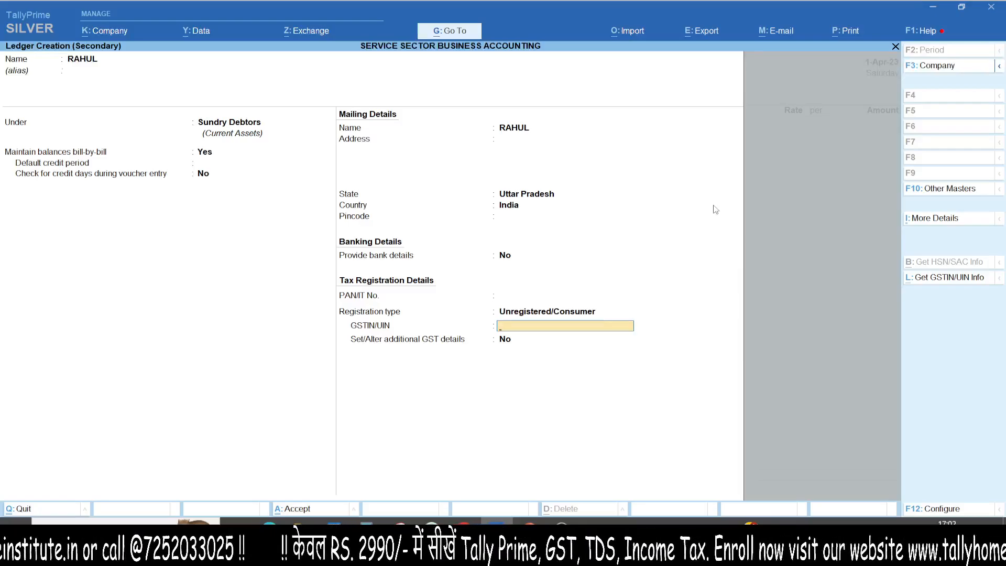
pyautogui.hotkey('ctrl', 'a')
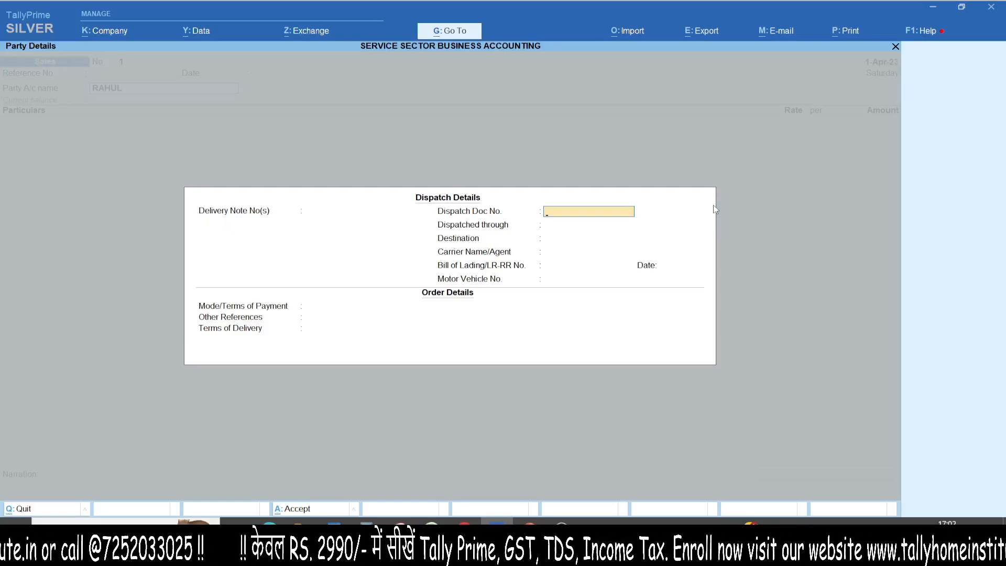
pyautogui.hotkey('ctrl', 'a')
pyautogui.hotkey('ctrl', 'a')
# - Create a COURSE FEES ledger under Sales Accounts from the sales voucher's particulars
pyautogui.hotkey('alt', 'c')
pyautogui.write('COURSE FEES')
pyautogui.press('Return')
pyautogui.write('SALE')
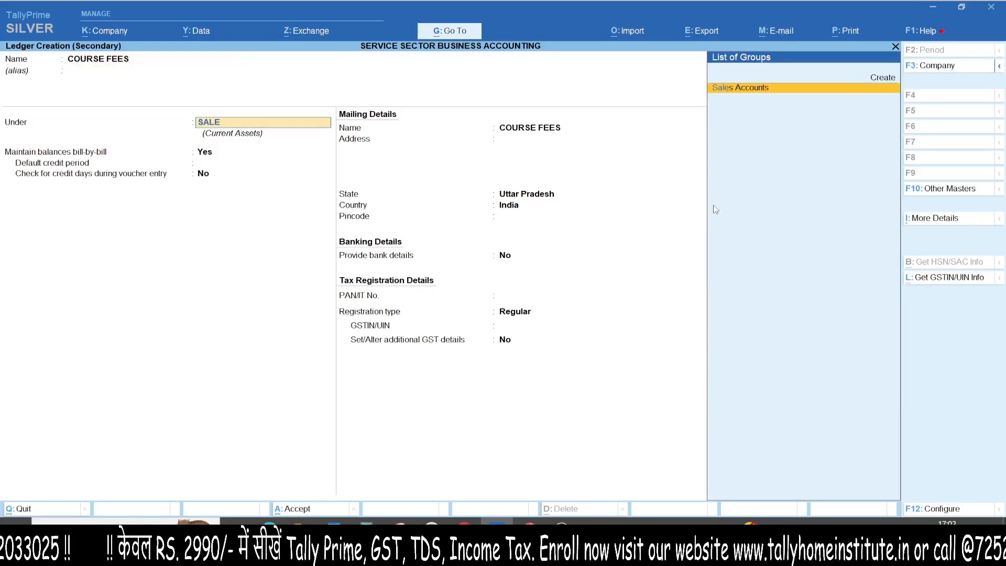
pyautogui.press('Return')
# - Keep GST applicable for the COURSE FEES ledger and specify HSN/SAC code 9985 in the ledger itself
pyautogui.press('Return')
pyautogui.press('Return')
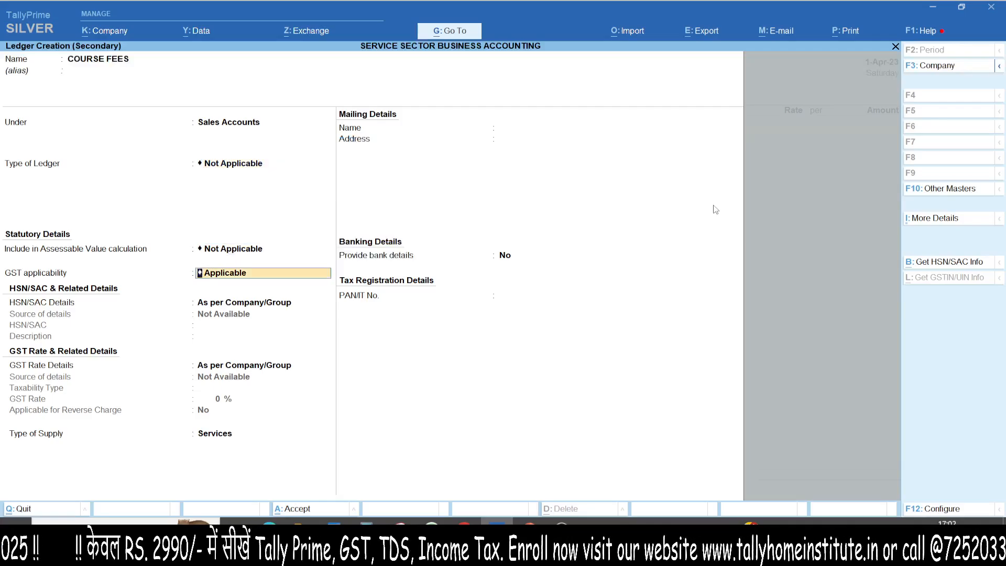
pyautogui.press('Return')
pyautogui.press('Return')
pyautogui.press('BackSpace')
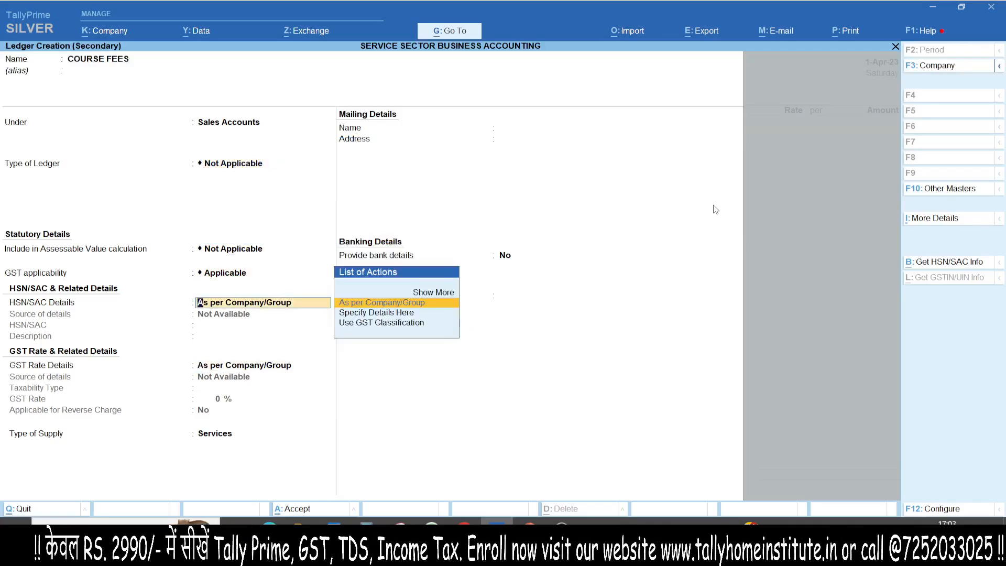
pyautogui.press('Down')
pyautogui.press('Return')
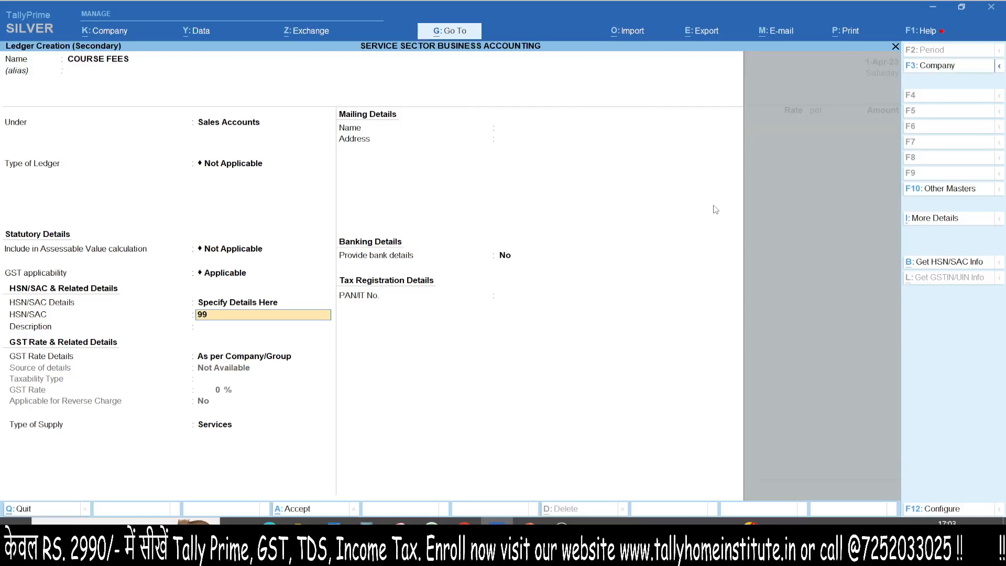
pyautogui.write('9985')
pyautogui.press('Return')
pyautogui.press('Return')
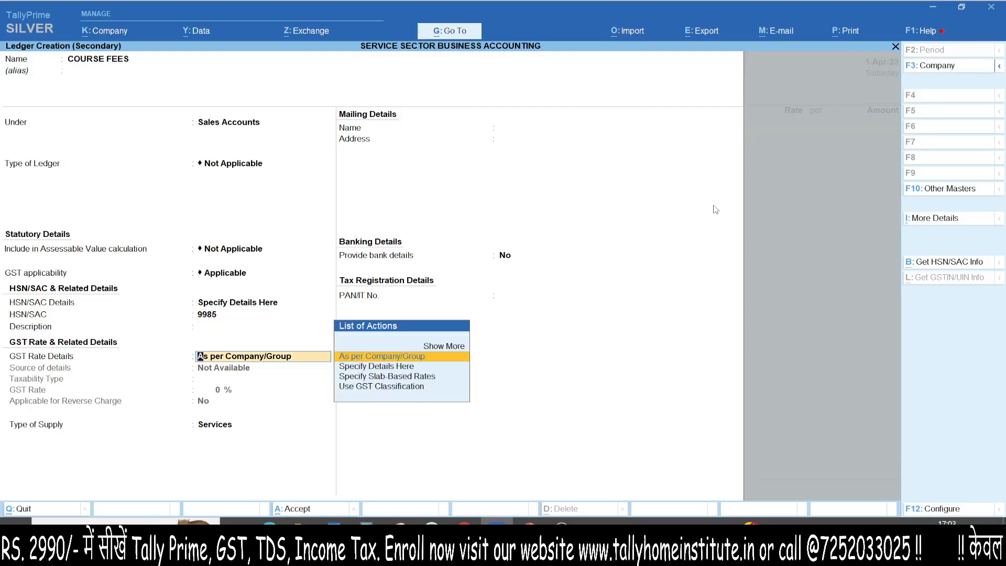
# - Specify the ledger's GST rate details as Taxable at 18% and save the COURSE FEES ledger into the voucher
pyautogui.press('Down')
pyautogui.press('Return')
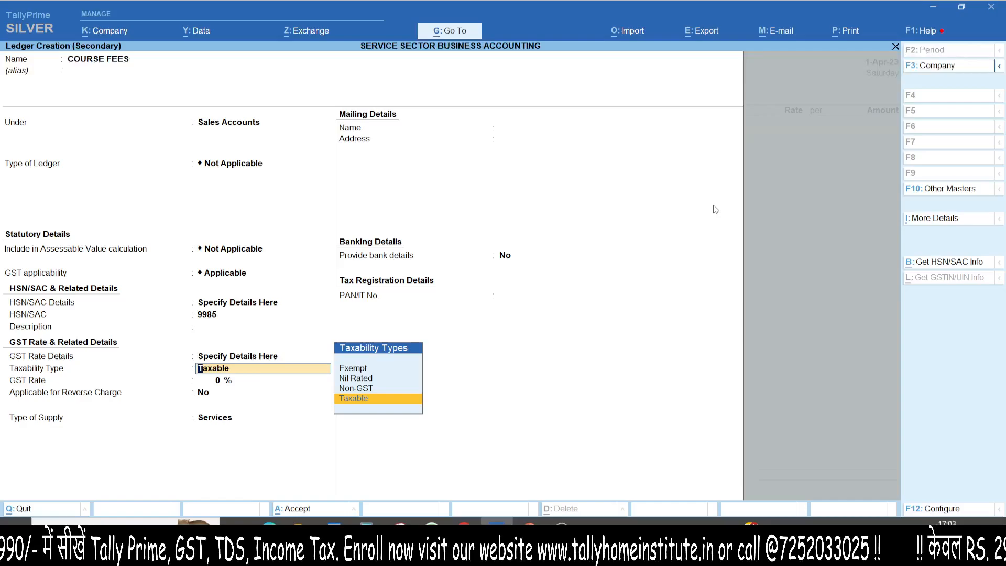
pyautogui.press('Return')
pyautogui.write('18')
pyautogui.press('Return')
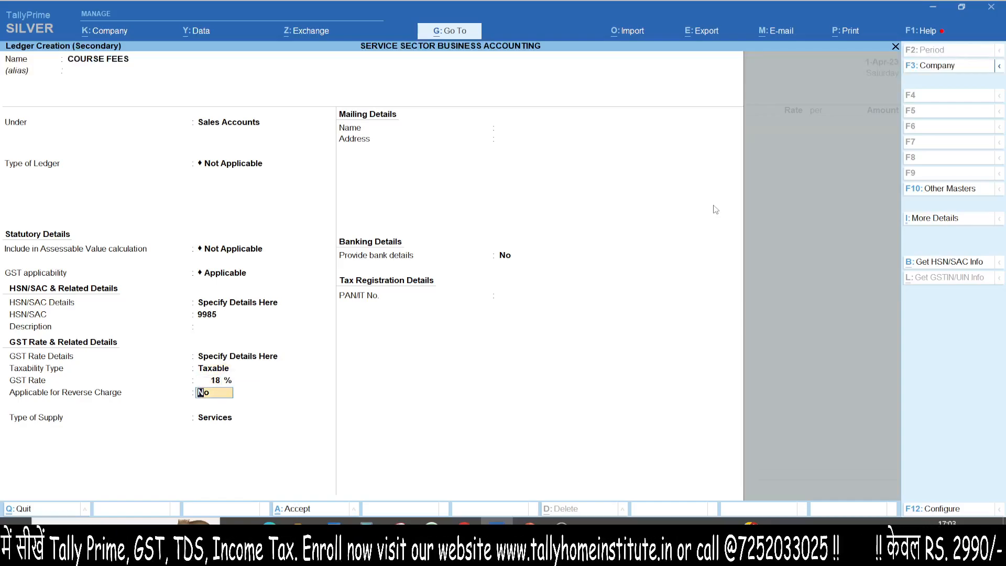
pyautogui.hotkey('ctrl', 'a')
pyautogui.press('Return')
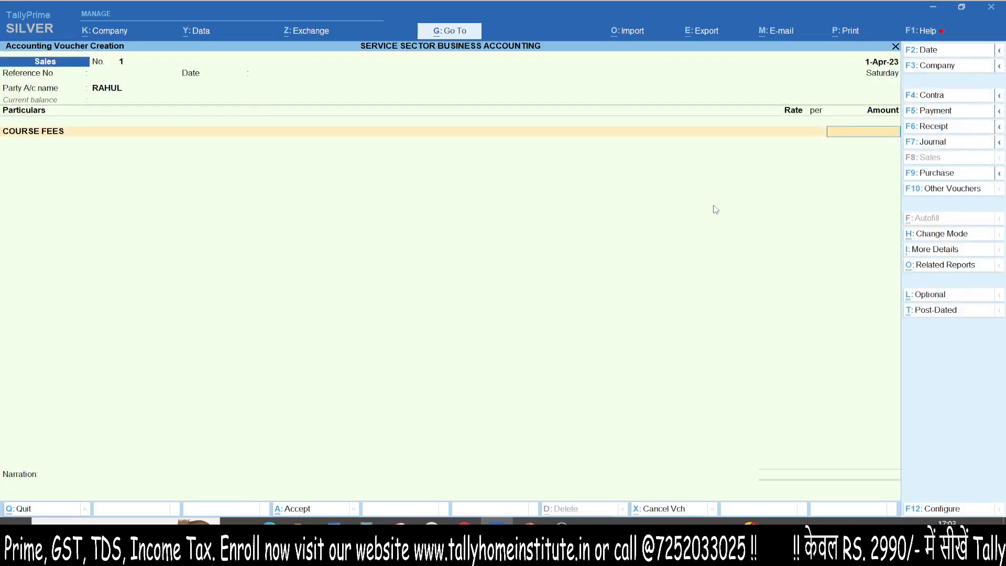
# - Enter 5000 as the course fees amount and accept the GST rate and HSN/SAC details as per masters
pyautogui.write('5000')
pyautogui.press('Return')
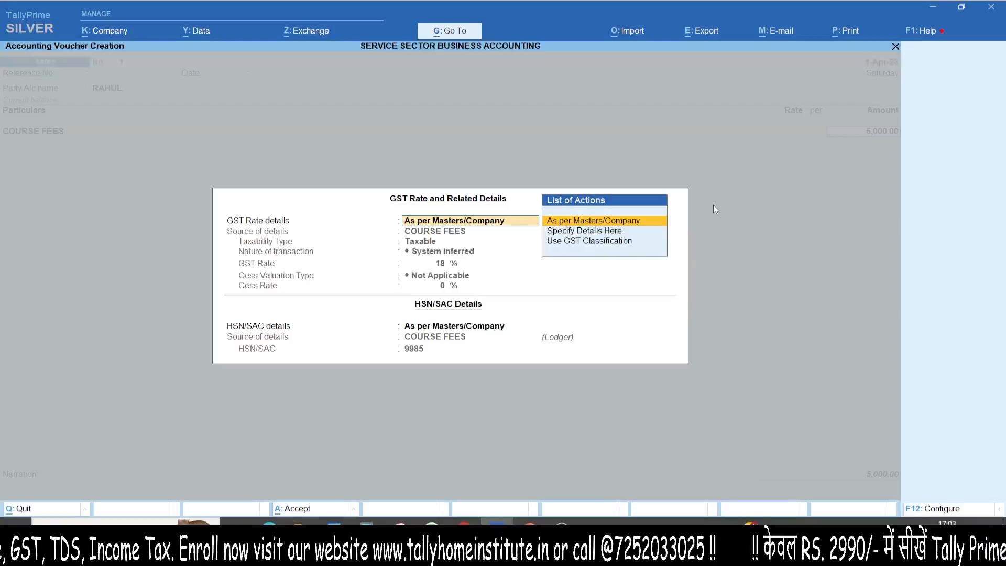
pyautogui.press('Return')
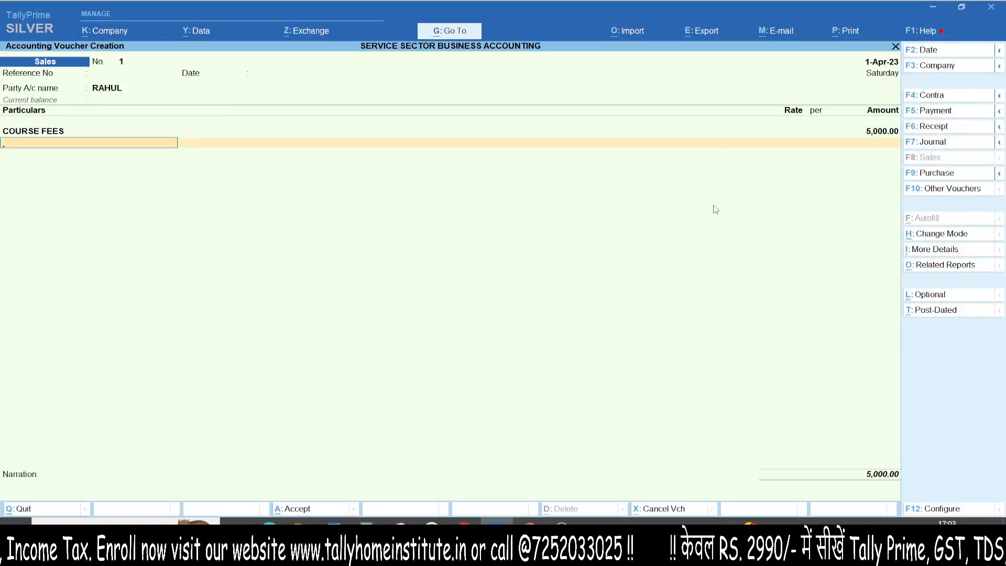
# - Add the CGST and SGST ledgers to the course fees sales voucher, leaving the ledger description blank
pyautogui.write('CG')
pyautogui.press('Return')
pyautogui.press('Return')
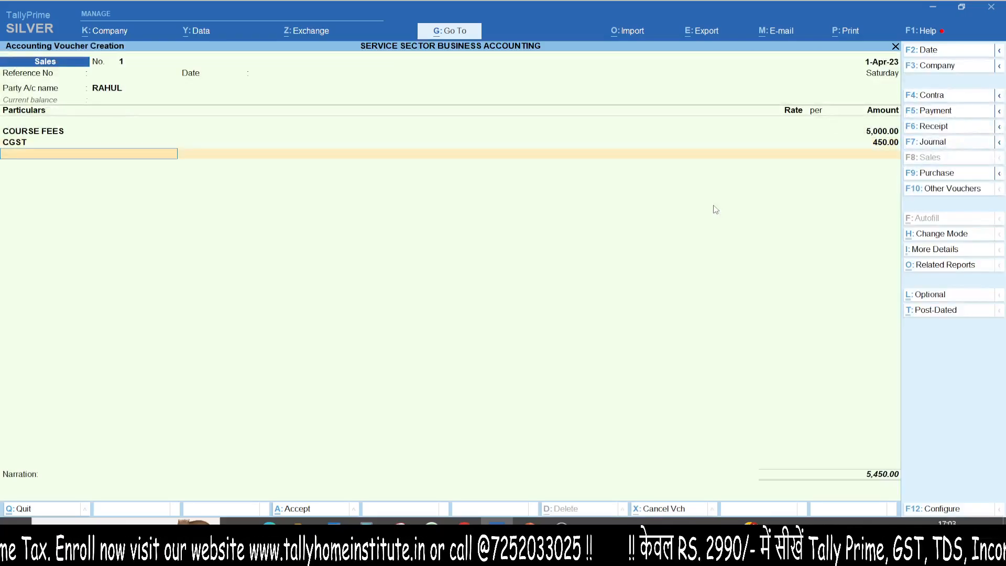
pyautogui.write('SGS')
pyautogui.press('Return')
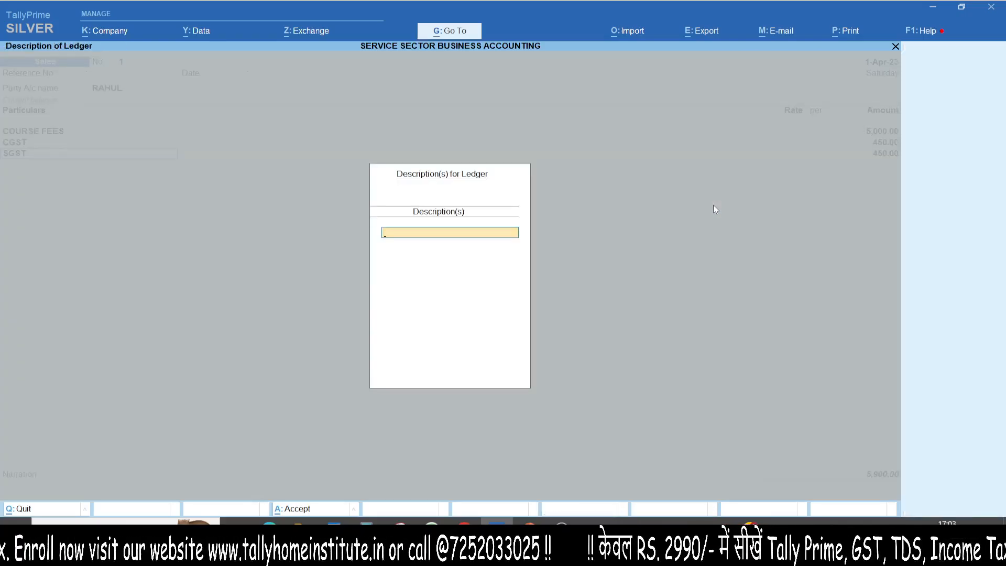
pyautogui.press('Return')
pyautogui.press('Return')
pyautogui.press('Return')
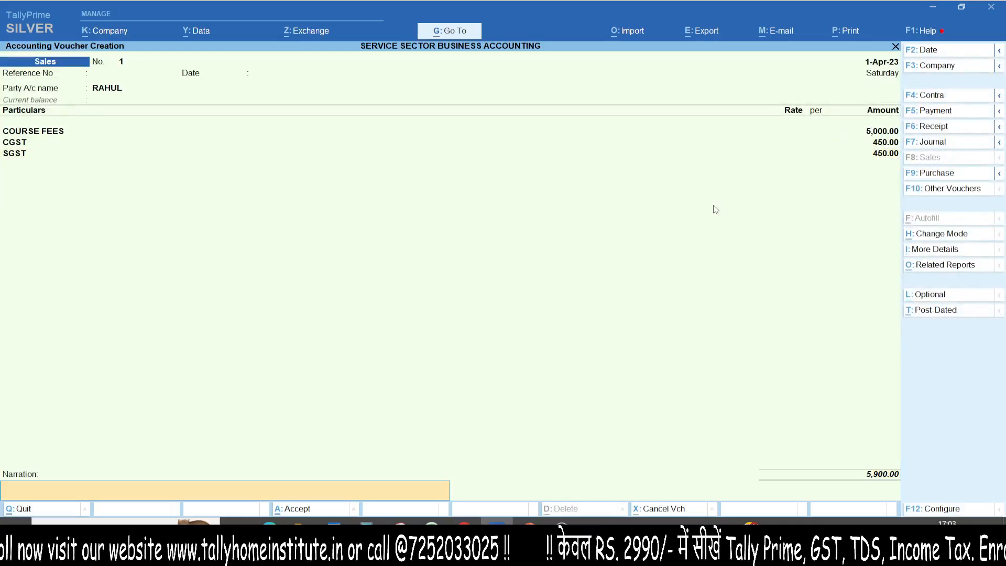
# - Save the course fees sales voucher without a narration and return to the Gateway of Tally without quitting
pyautogui.press('Return')
pyautogui.press('Return')
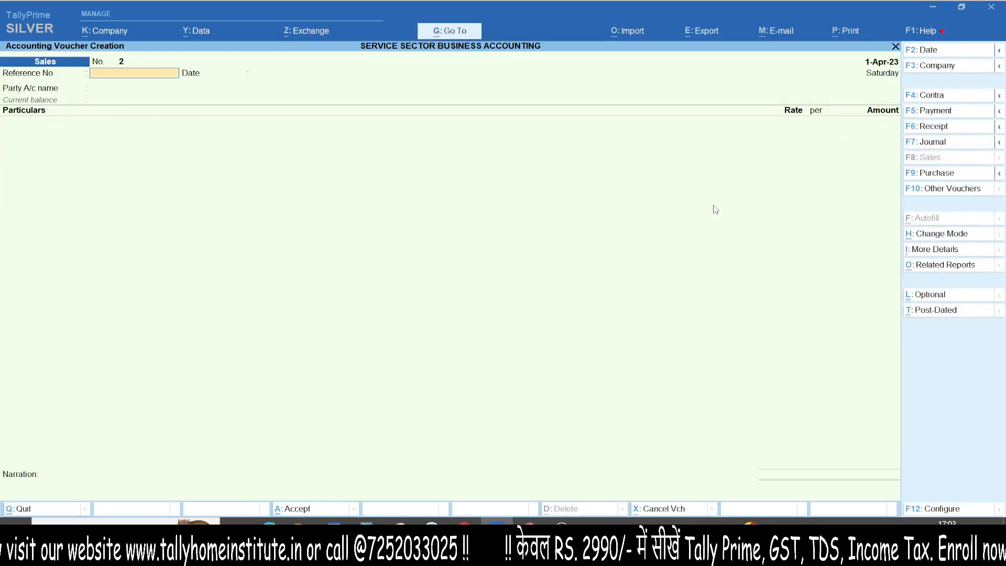
pyautogui.press('Escape')
pyautogui.press('Return')
pyautogui.press('Escape')
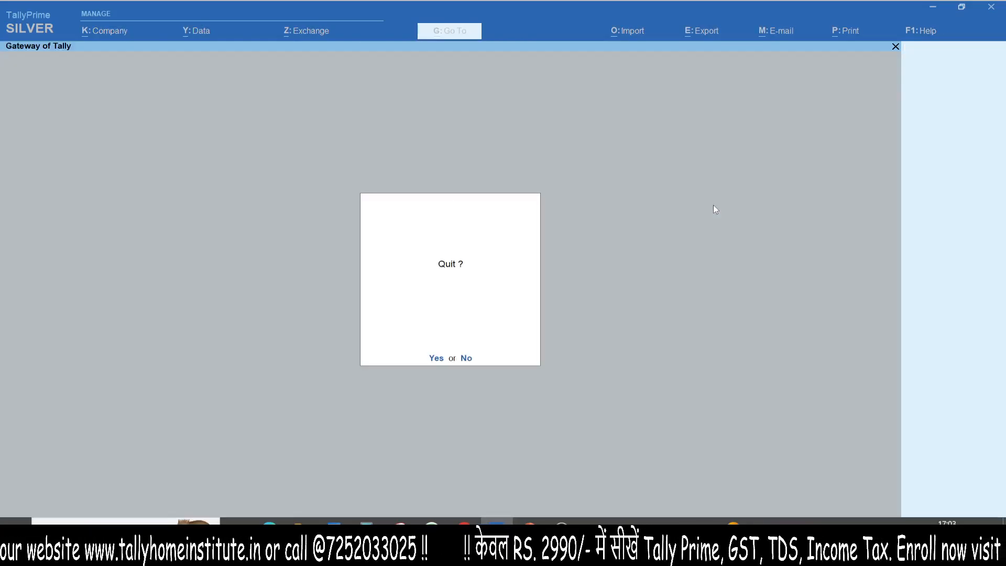
pyautogui.press('n')
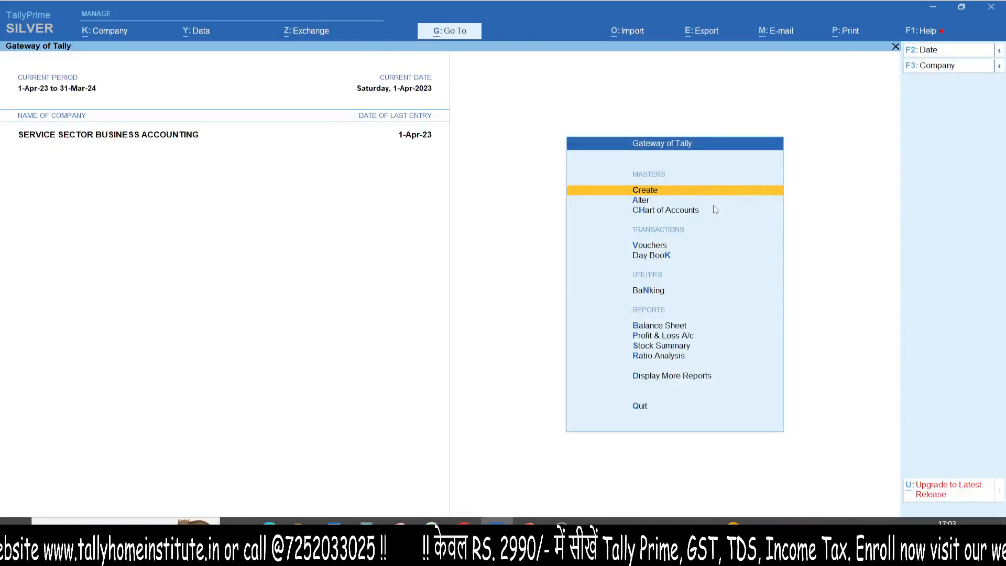
# - Open the Profit & Loss A/c, examine the course fees under Sales Accounts, and close the report
pyautogui.press('p')
pyautogui.press('Right')
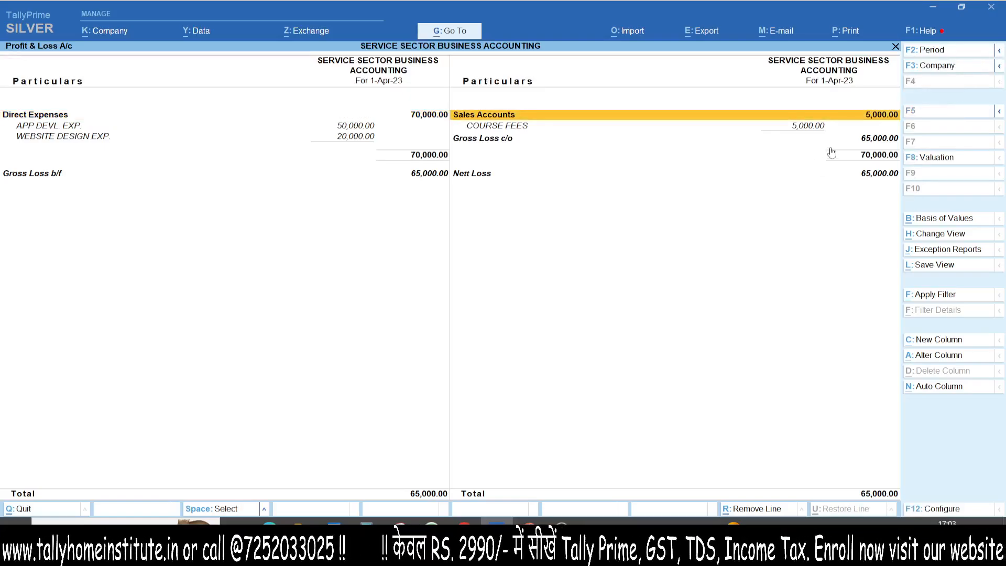
pyautogui.moveTo(842, 130); pyautogui.dragTo(762, 146)
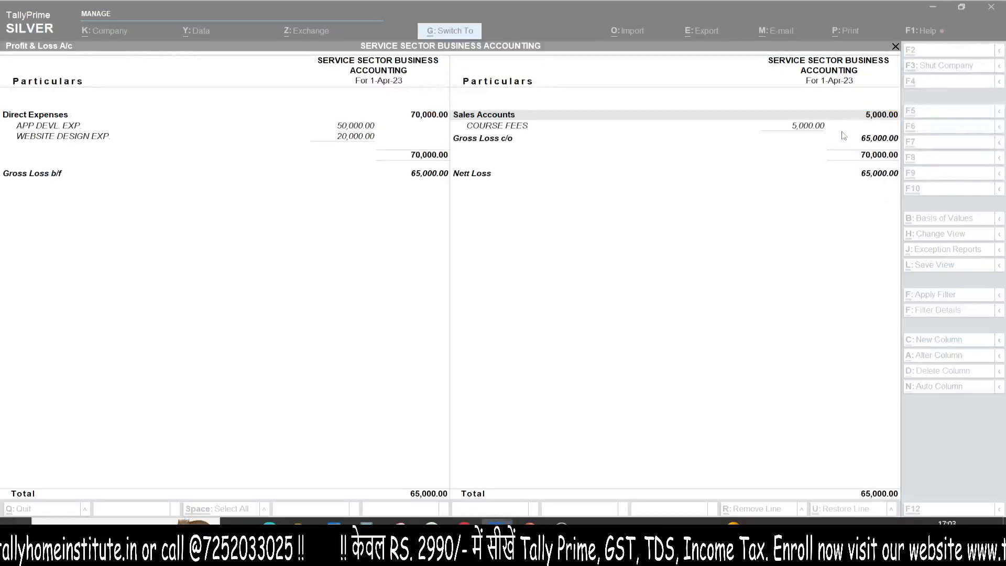
pyautogui.press('Escape')
# - Open the Balance Sheet in detailed view and examine the Duties & Taxes balance under current liabilities
pyautogui.press('b')
pyautogui.hotkey('alt', 'F5')
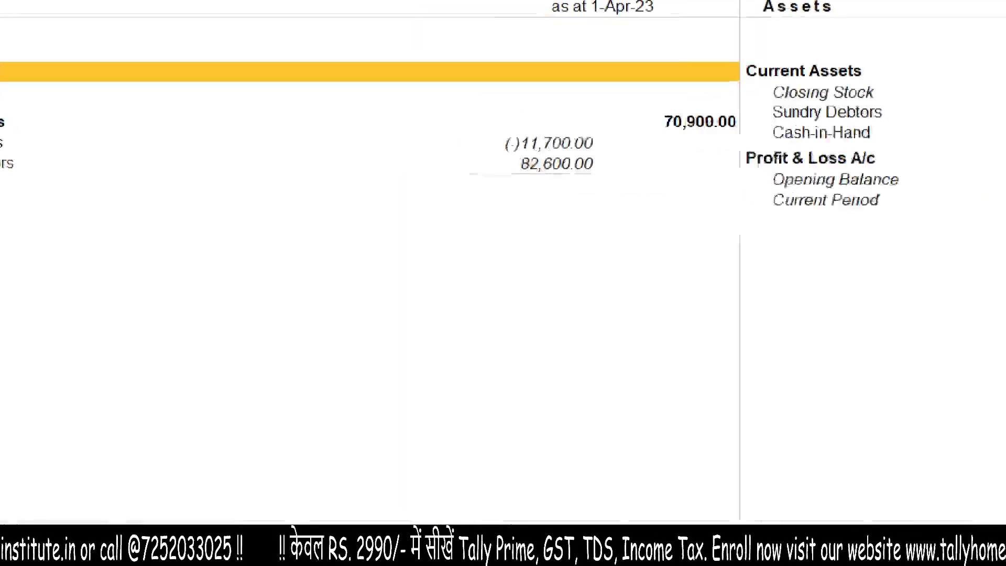
pyautogui.moveTo(270, 138)
pyautogui.mouseDown()
pyautogui.moveTo(599, 138)
pyautogui.moveTo(554, 178)
pyautogui.mouseUp()
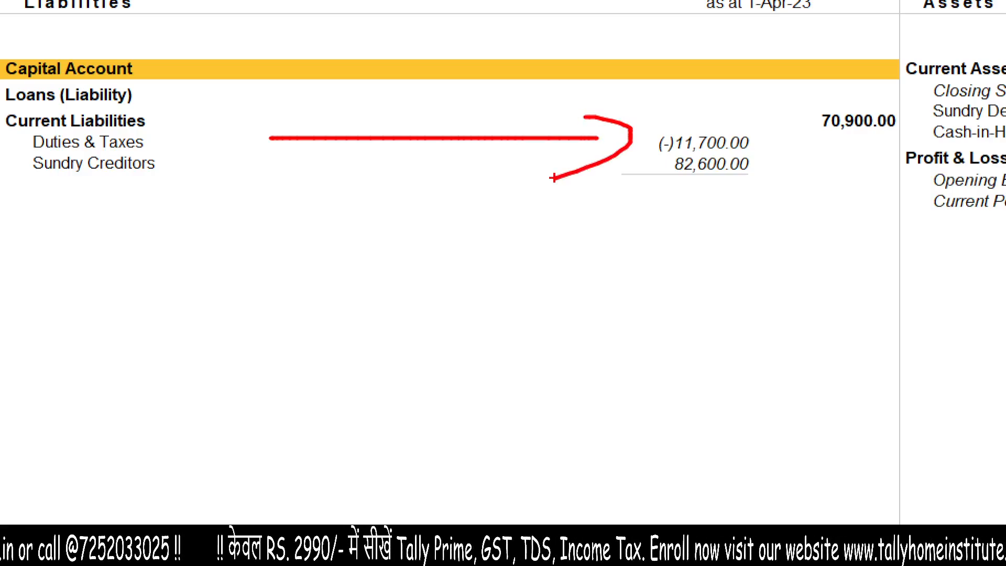
pyautogui.press('Escape')
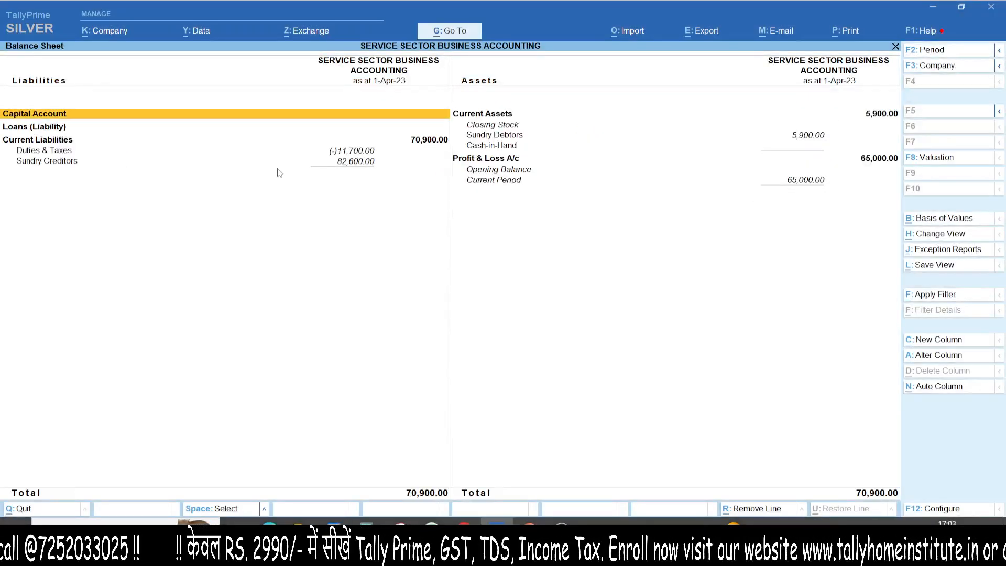
# - Open the GSTR-3B report and examine the tax on outward supplies and the net input tax credit available
pyautogui.hotkey('alt', 'g')
pyautogui.write('GSTR3')
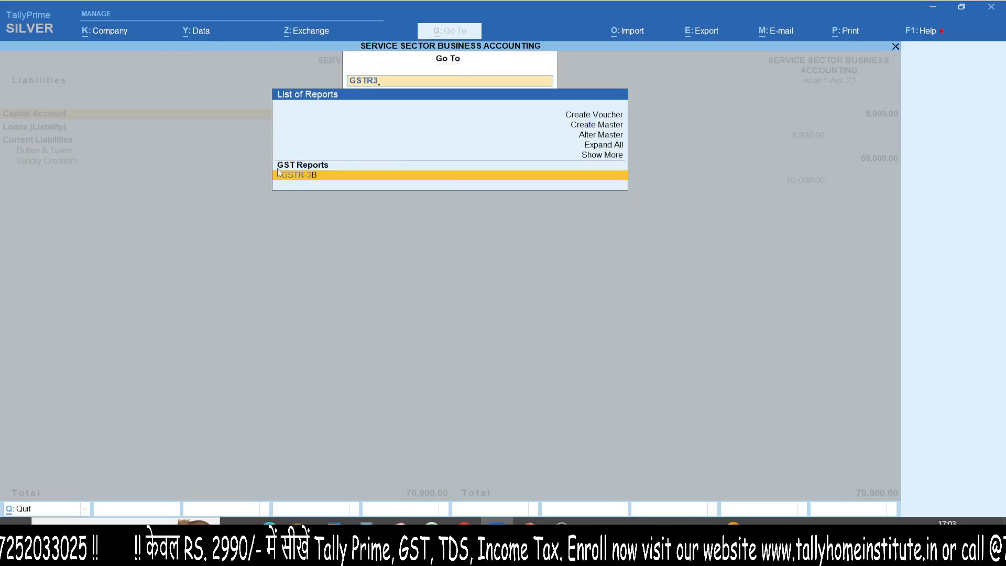
pyautogui.press('Return')
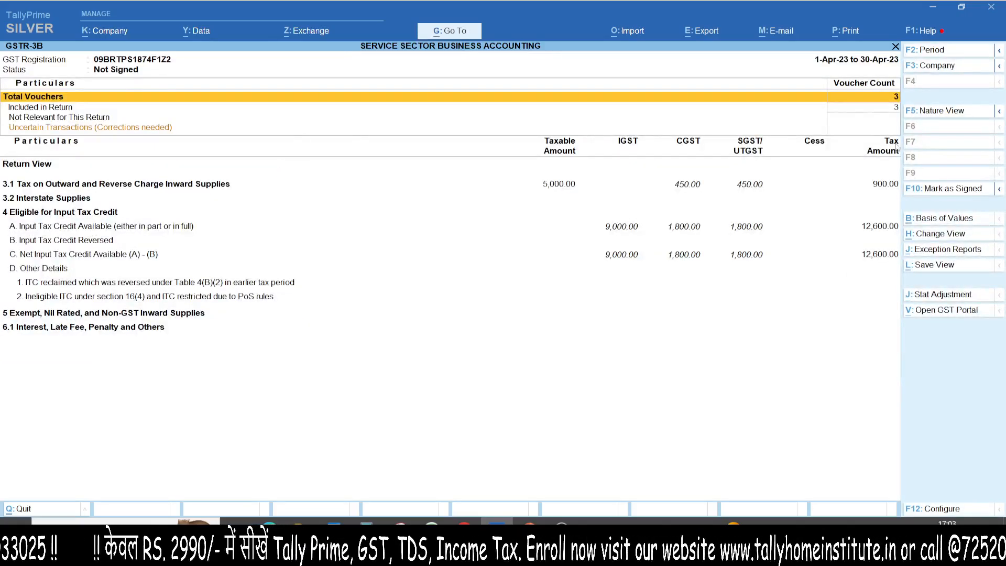
pyautogui.hotkey('ctrl', '1')
pyautogui.click(868, 123)
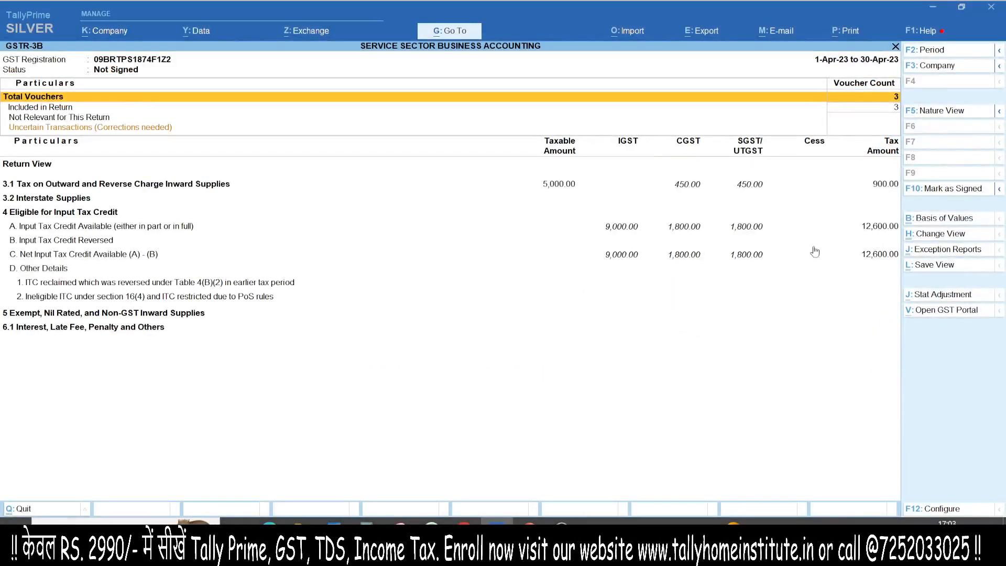
pyautogui.press('Escape')
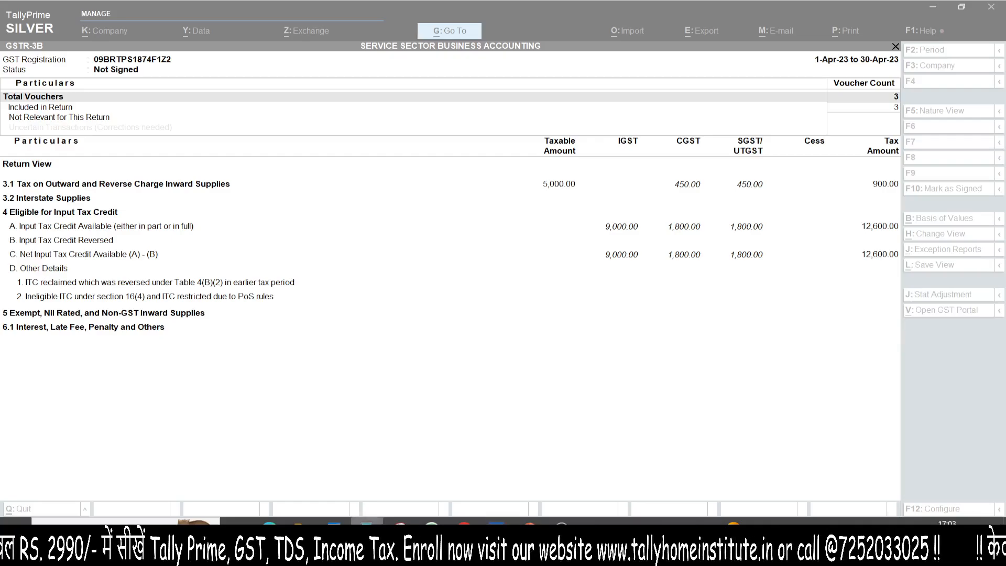
# - Compute 12600 - 900 in Calculator, compare it with Duties & Taxes on the Balance Sheet, and return to the Gateway of Tally
pyautogui.write('12600 - 900')
pyautogui.press('Return')
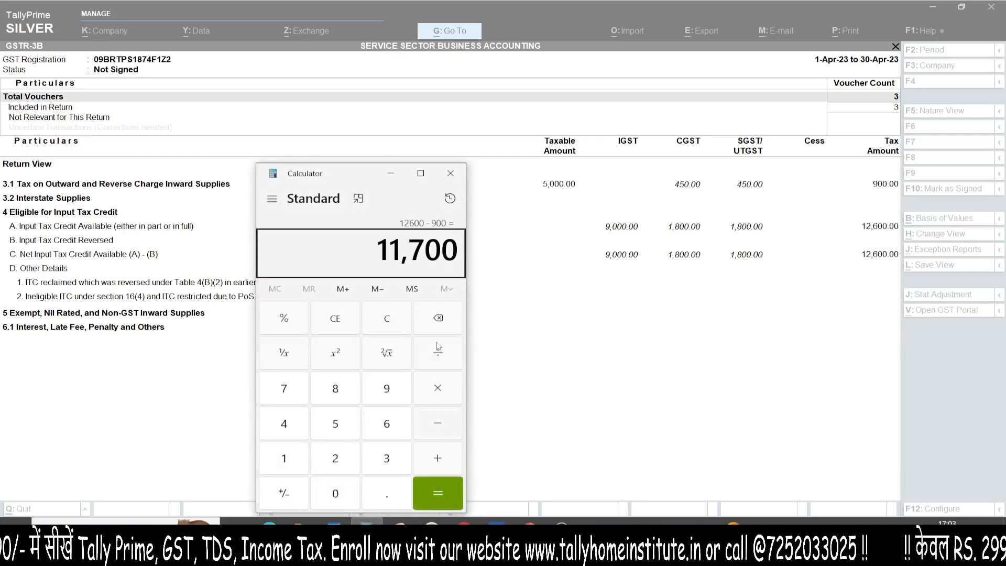
pyautogui.click(450, 173)
pyautogui.press('Escape')
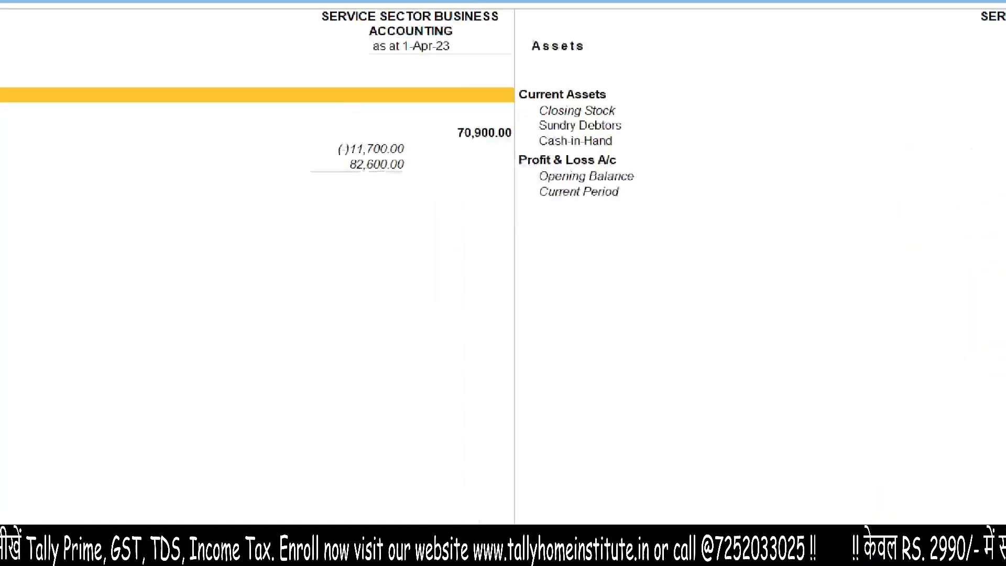
pyautogui.moveTo(314, 133)
pyautogui.mouseDown()
pyautogui.moveTo(359, 154)
pyautogui.moveTo(245, 135)
pyautogui.mouseUp()
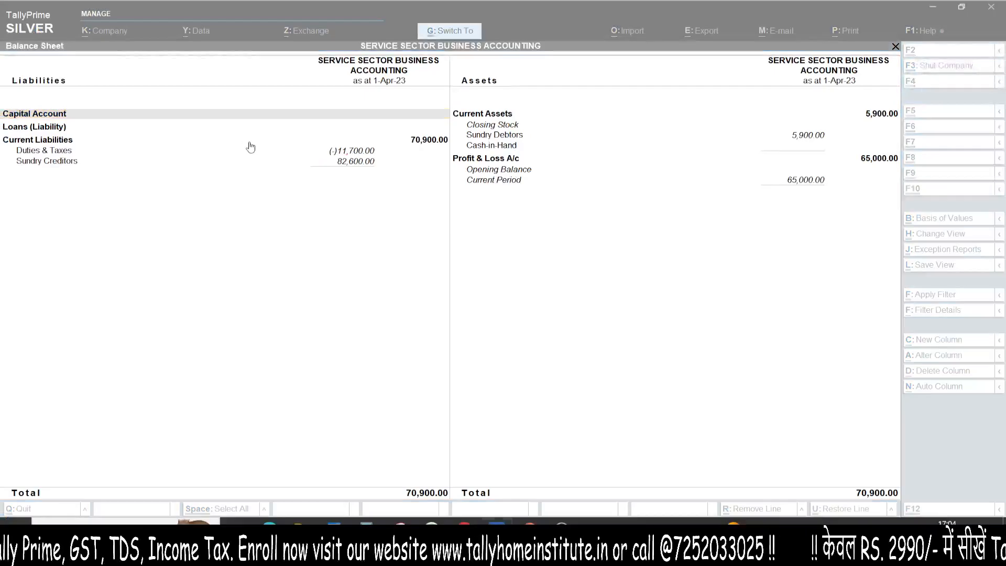
pyautogui.press('Escape')
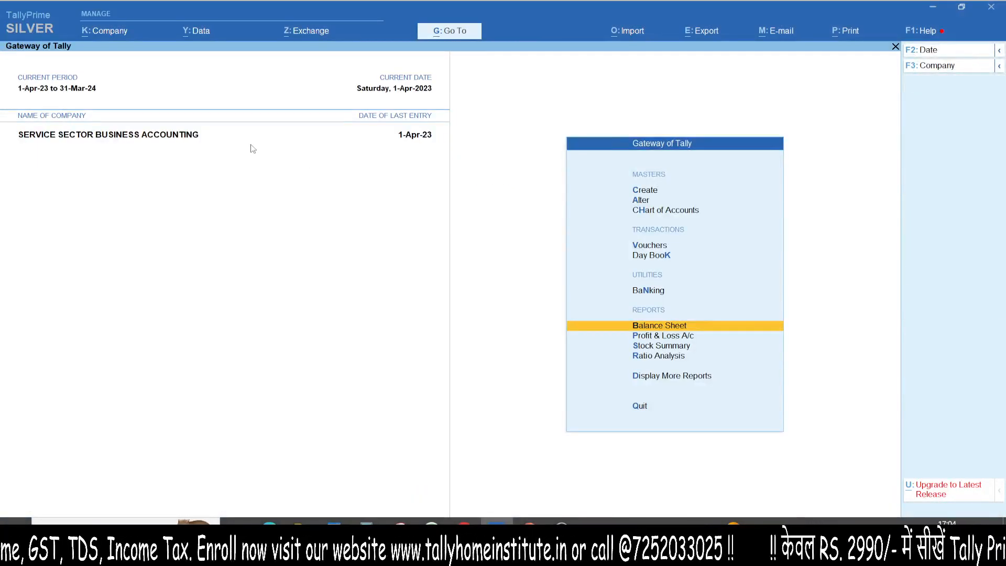
# - Open the GSTR-1 report, examine the voucher counts and B2C (Small) Invoices row, and close the report
pyautogui.hotkey('alt', 'g')
pyautogui.write('GSTR-1')
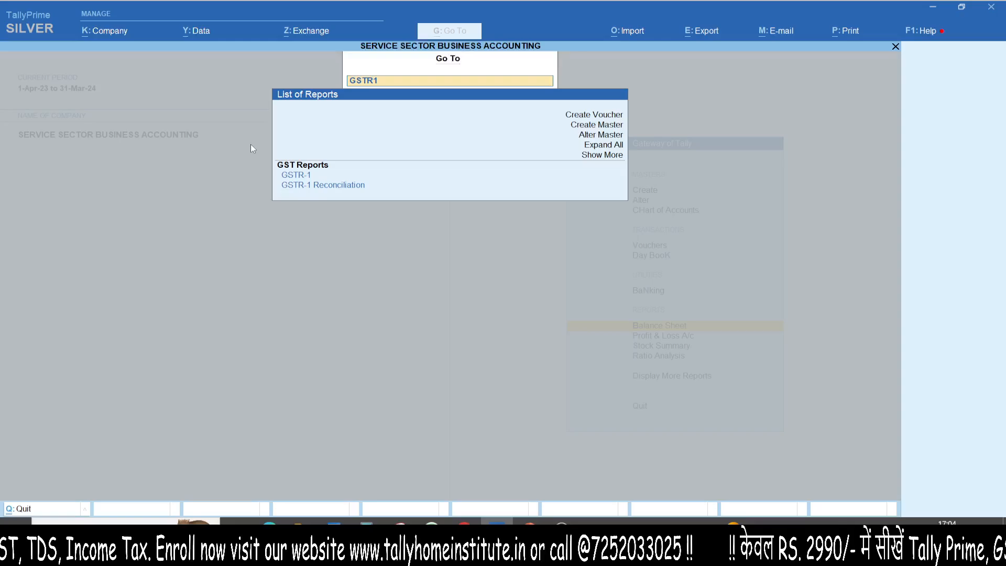
pyautogui.press('Return')
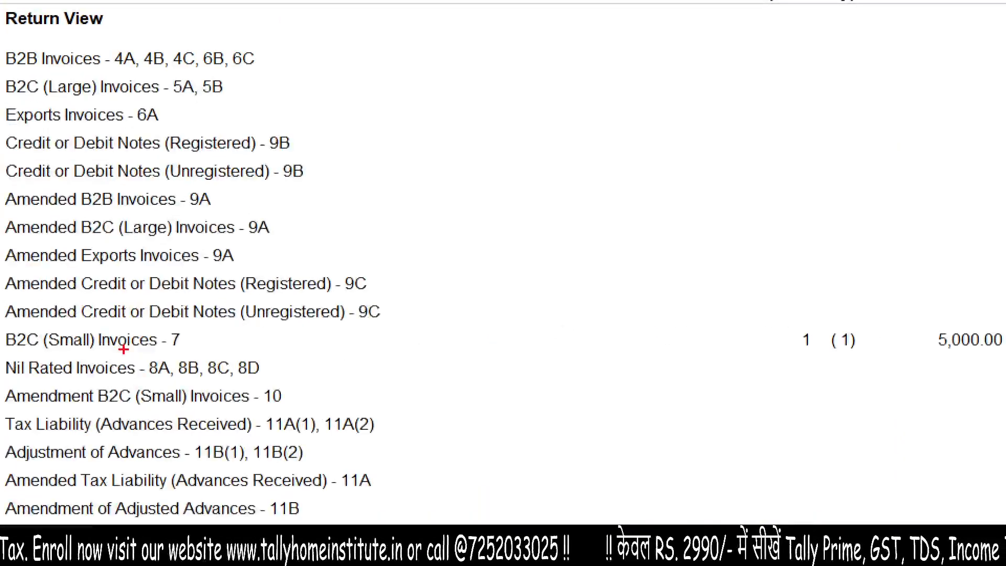
pyautogui.moveTo(206, 347)
pyautogui.mouseDown()
pyautogui.moveTo(685, 368)
pyautogui.moveTo(890, 335)
pyautogui.moveTo(838, 369)
pyautogui.mouseUp()
pyautogui.press('Escape')
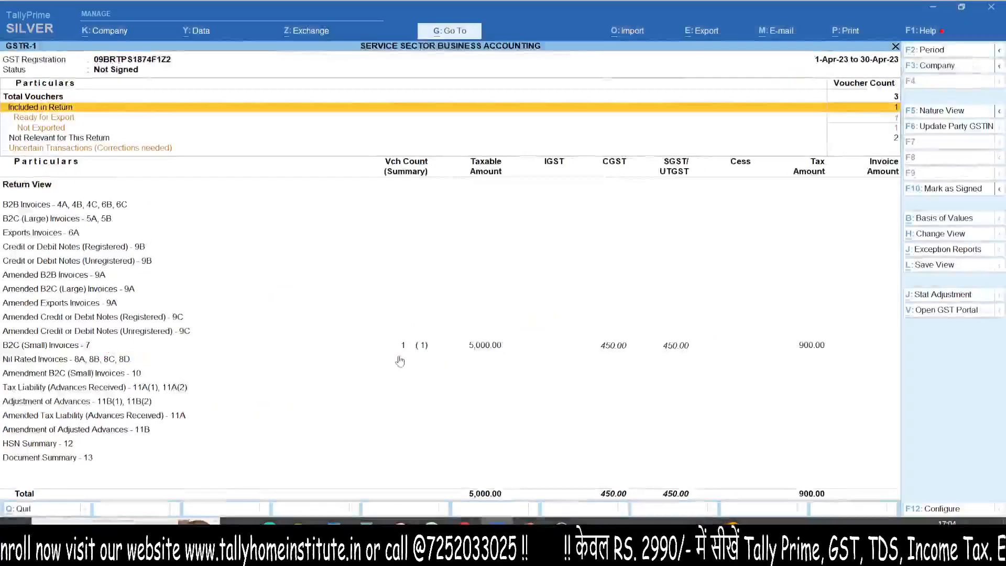
pyautogui.press('Escape')
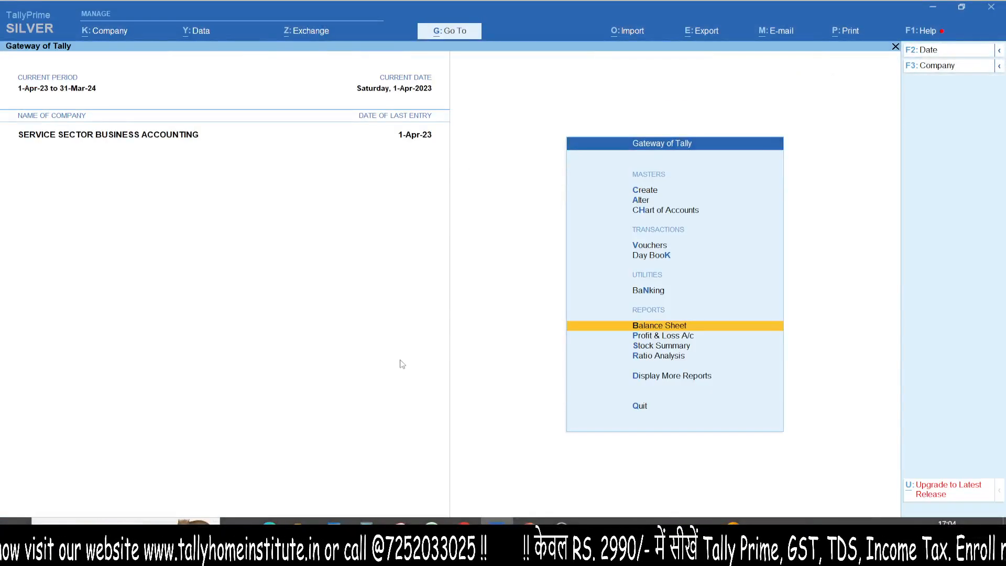
# - Start a sales voucher and create the party ledger SIMRAN PUBLICATION under Sundry Debtors, keeping bill-by-bill balances and a blank address
pyautogui.press('v')
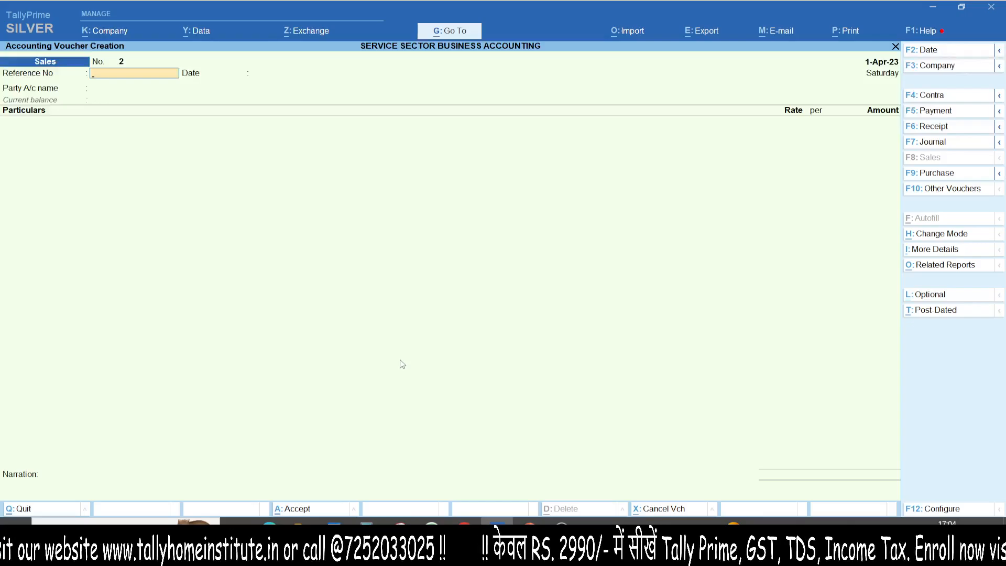
pyautogui.press('Return')
pyautogui.press('Return')
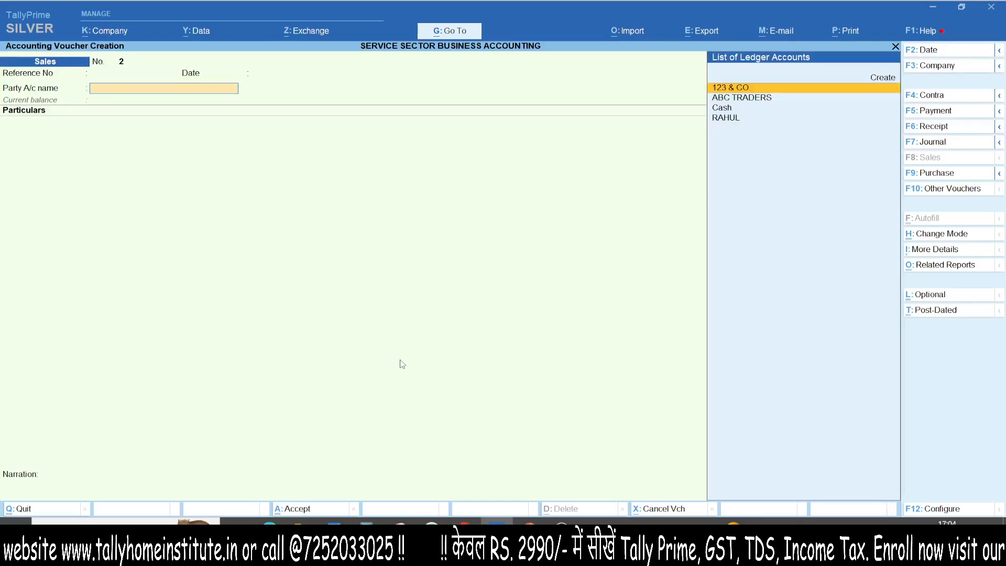
pyautogui.hotkey('alt', 'c')
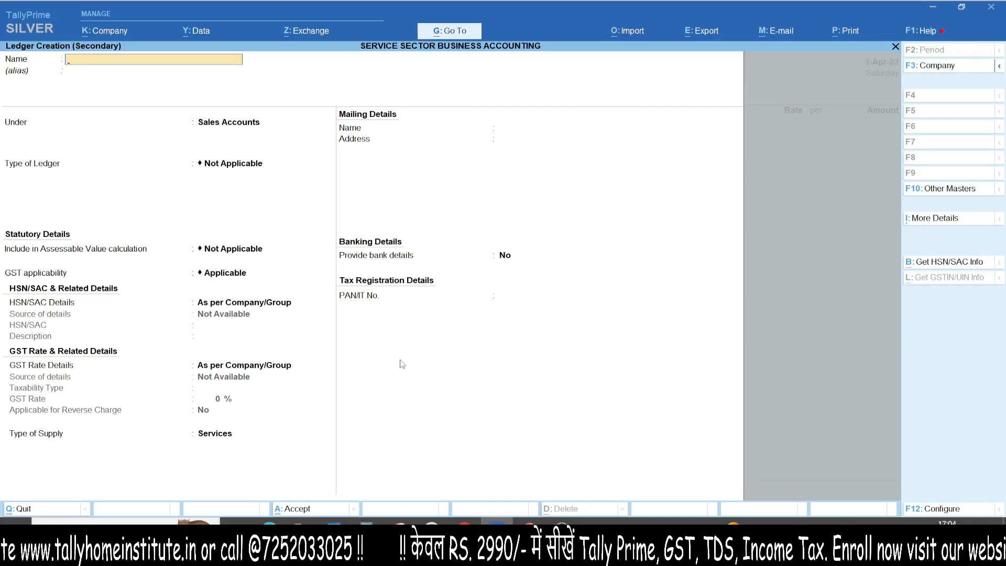
pyautogui.write('SIMRAN PUBLICATION')
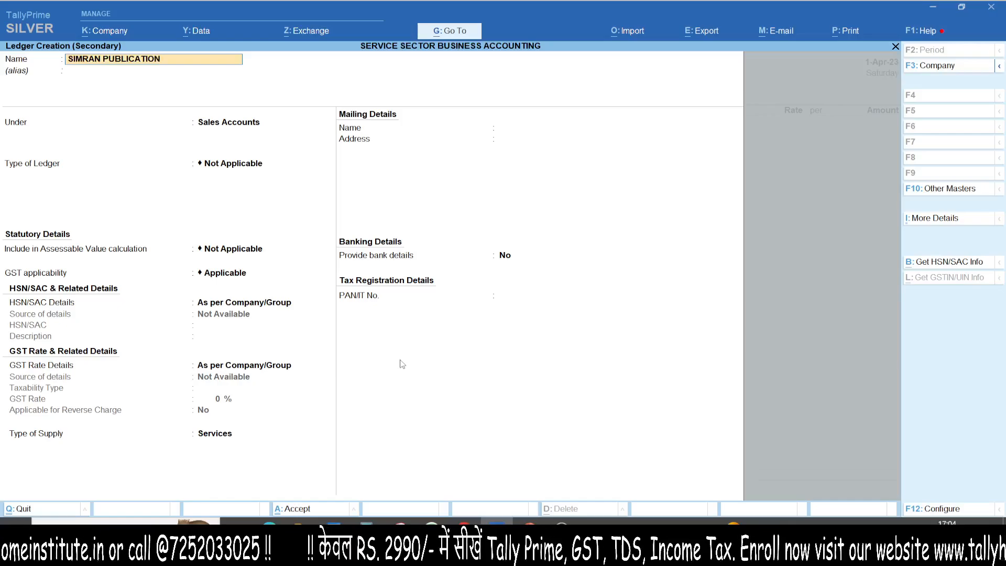
pyautogui.press('Return')
pyautogui.write('SUNDR')
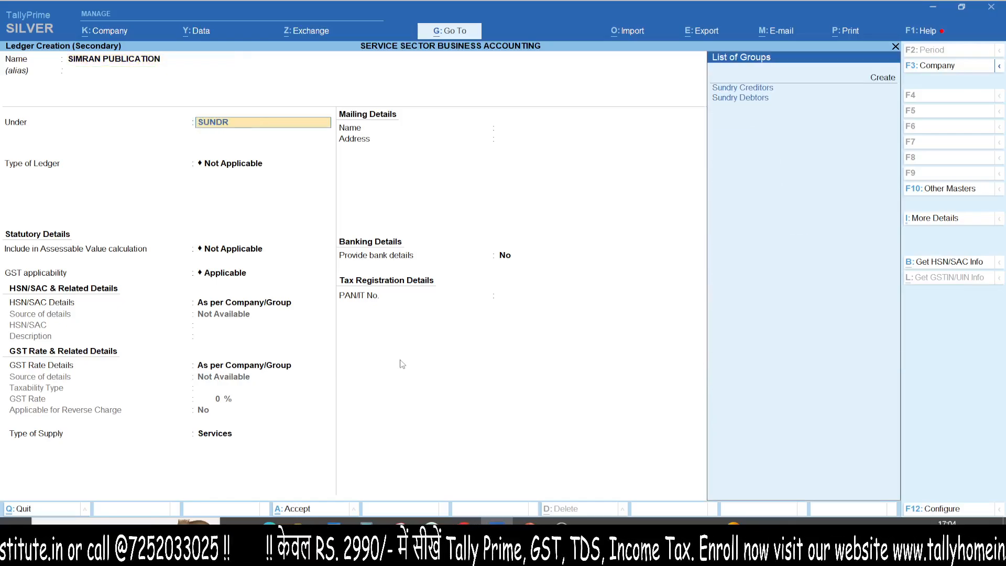
pyautogui.press('Down')
pyautogui.press('Return')
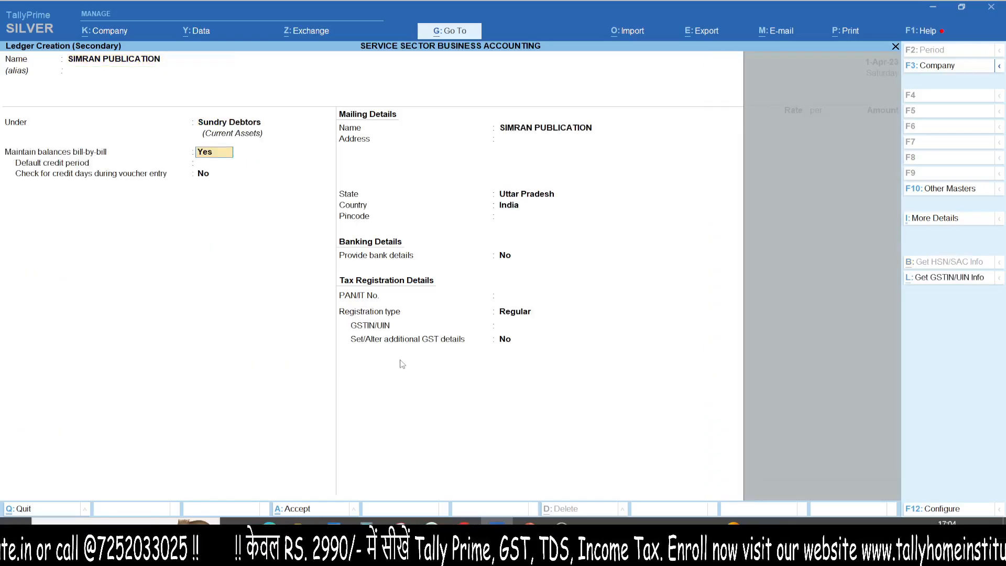
pyautogui.press('Return')
pyautogui.press('Return')
pyautogui.press('Return')
pyautogui.press('Return')
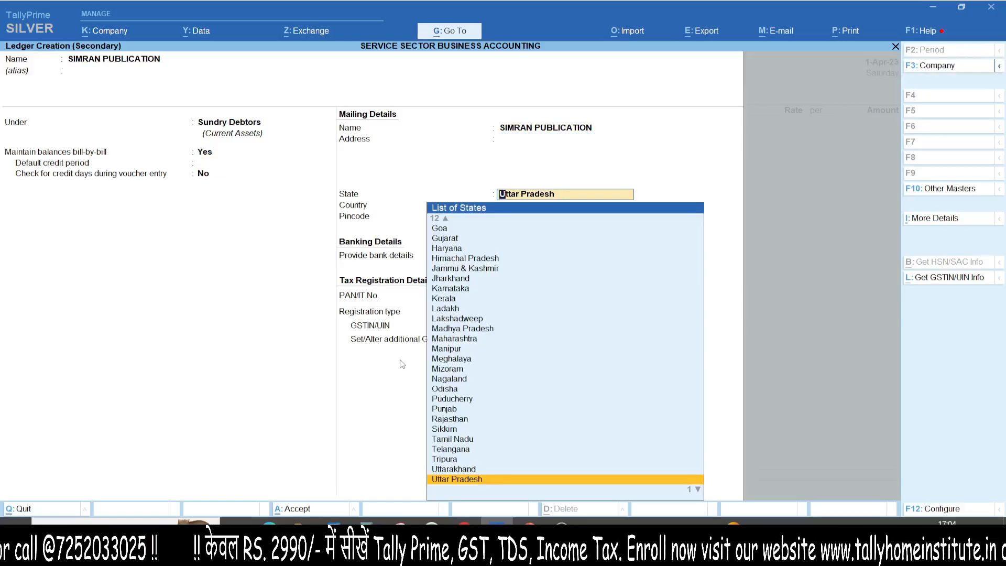
pyautogui.write('DEL')
pyautogui.press('BackSpace')
pyautogui.press('BackSpace')
pyautogui.press('BackSpace')
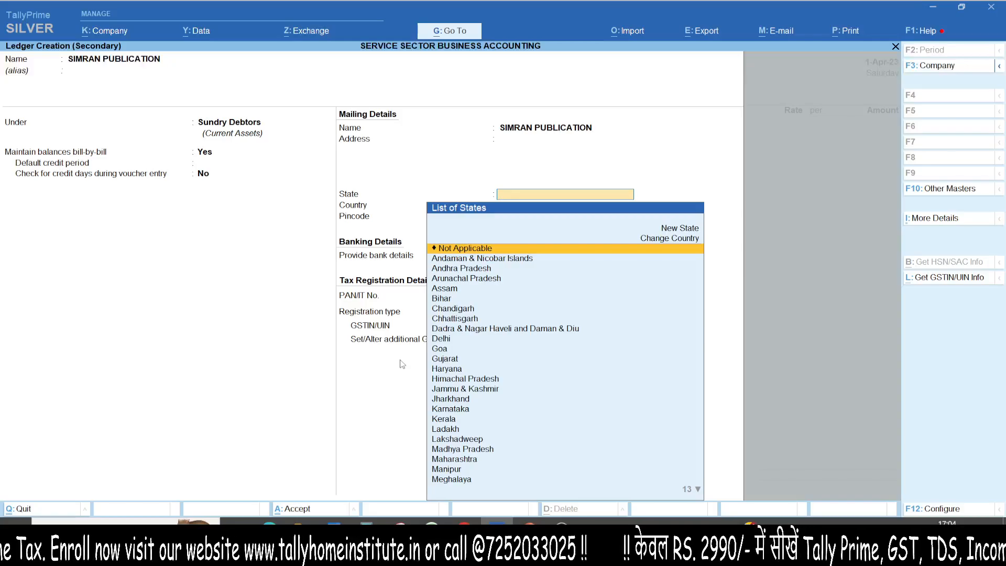
# - Set the party ledger's state to Kerala, enter its GSTIN/UIN with Regular registration, and save the ledger
pyautogui.write('KER')
pyautogui.press('Return')
pyautogui.press('Return')
pyautogui.press('Return')
pyautogui.press('Return')
pyautogui.press('Return')
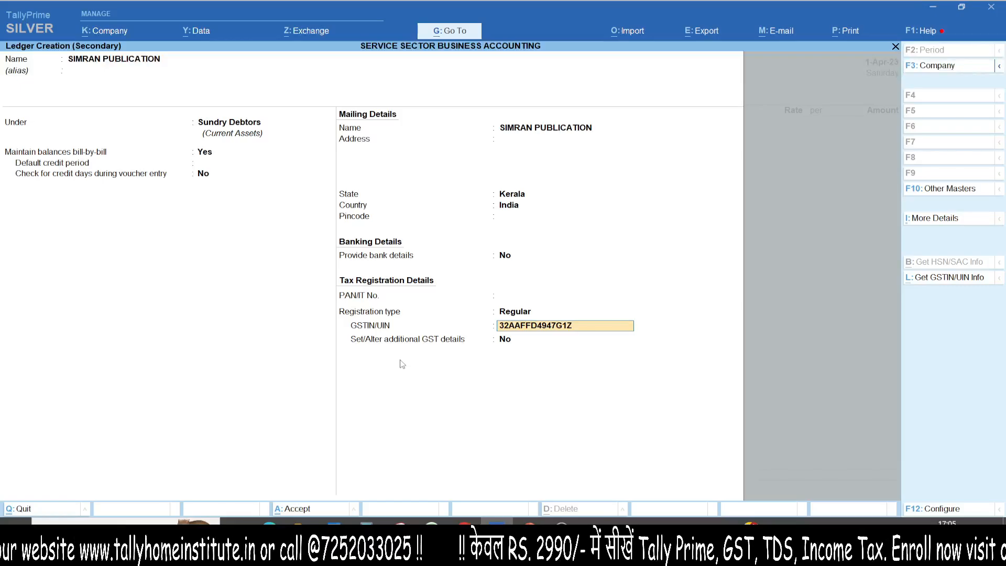
pyautogui.press('Return')
pyautogui.press('Return')
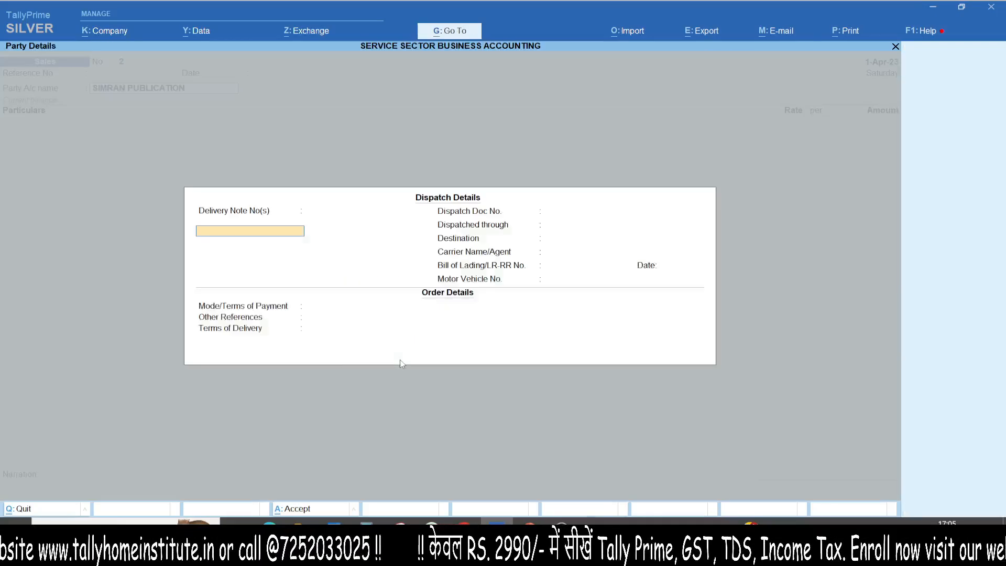
# - Accept blank dispatch details and open a new ledger for the sales voucher's particulars
pyautogui.hotkey('ctrl', 'a')
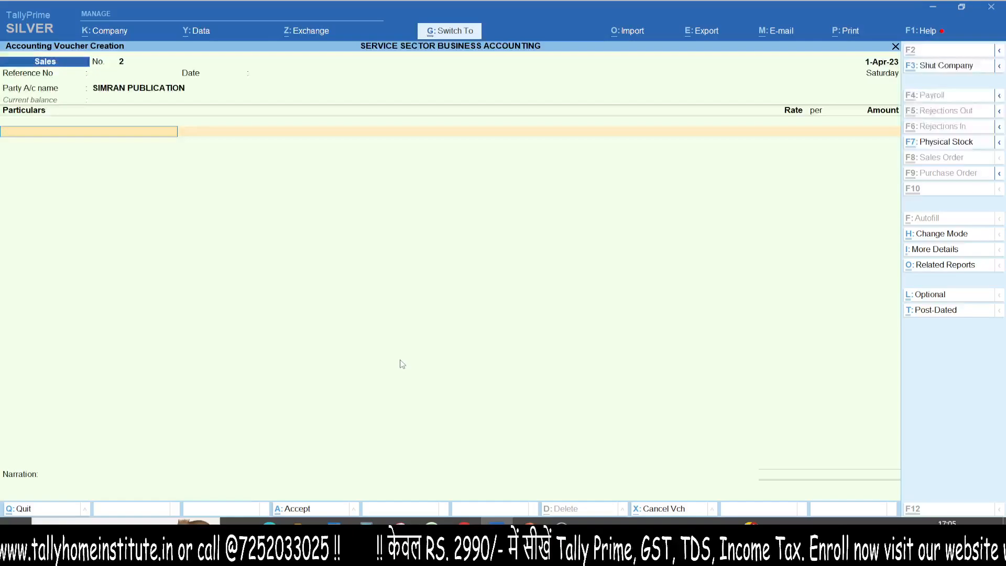
pyautogui.write('COUR')
pyautogui.hotkey('alt', 'c')
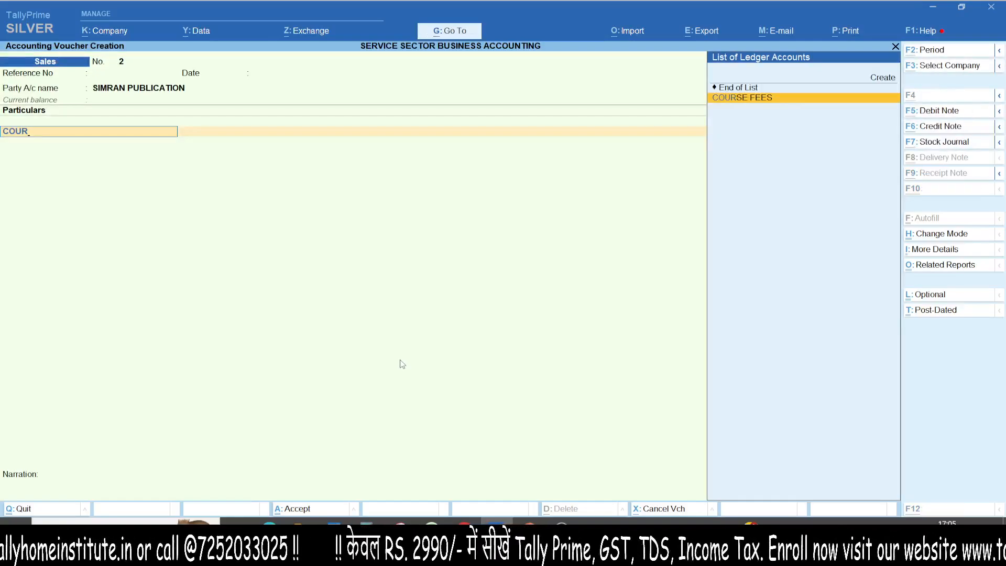
pyautogui.write('BOOK')
pyautogui.press('Return')
pyautogui.press('Return')
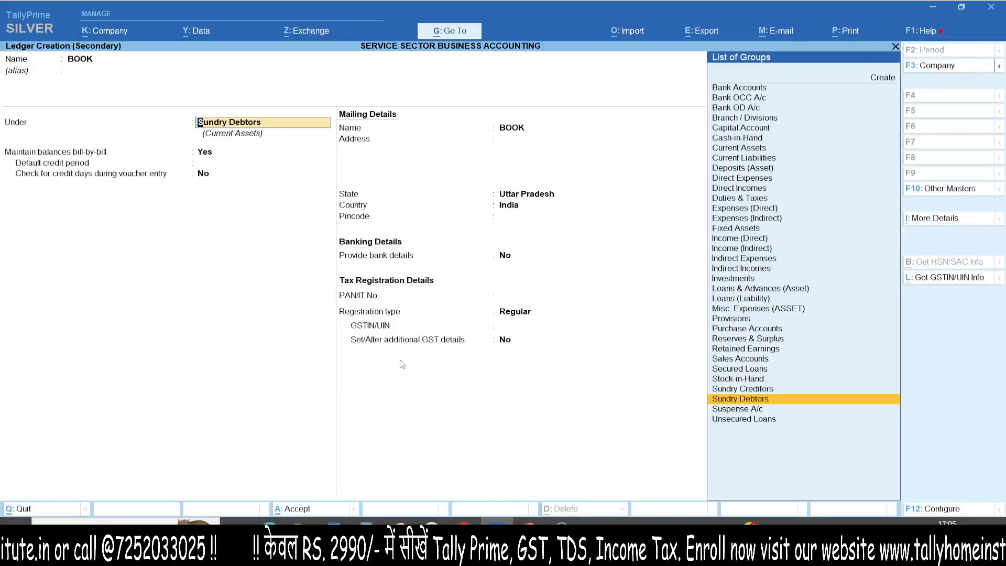
pyautogui.press('BackSpace')
pyautogui.press('BackSpace')
pyautogui.write('SALE')
pyautogui.press('Return')
pyautogui.press('Return')
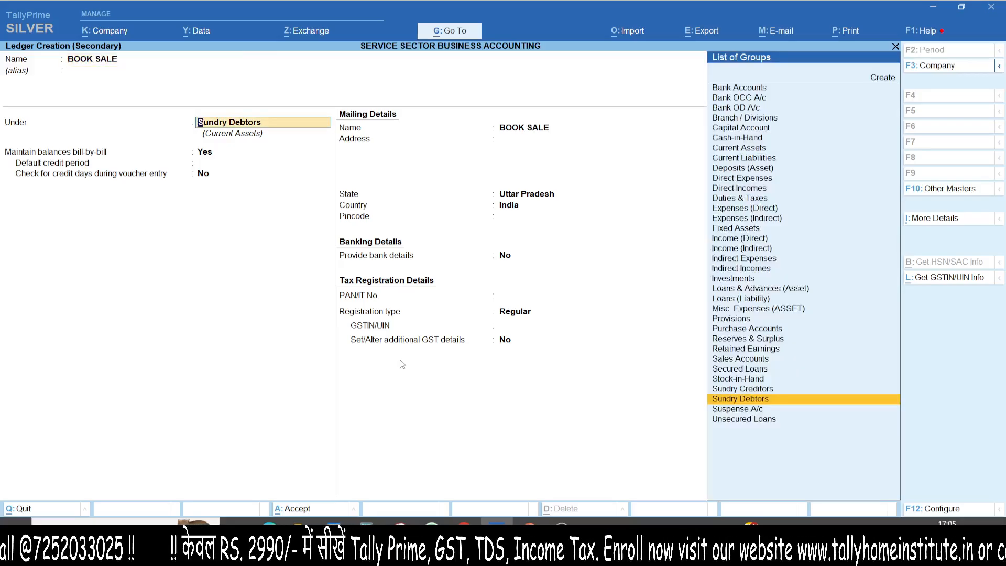
pyautogui.write('SALE')
pyautogui.press('BackSpace')
pyautogui.press('BackSpace')
pyautogui.press('BackSpace')
pyautogui.press('BackSpace')
pyautogui.press('BackSpace')
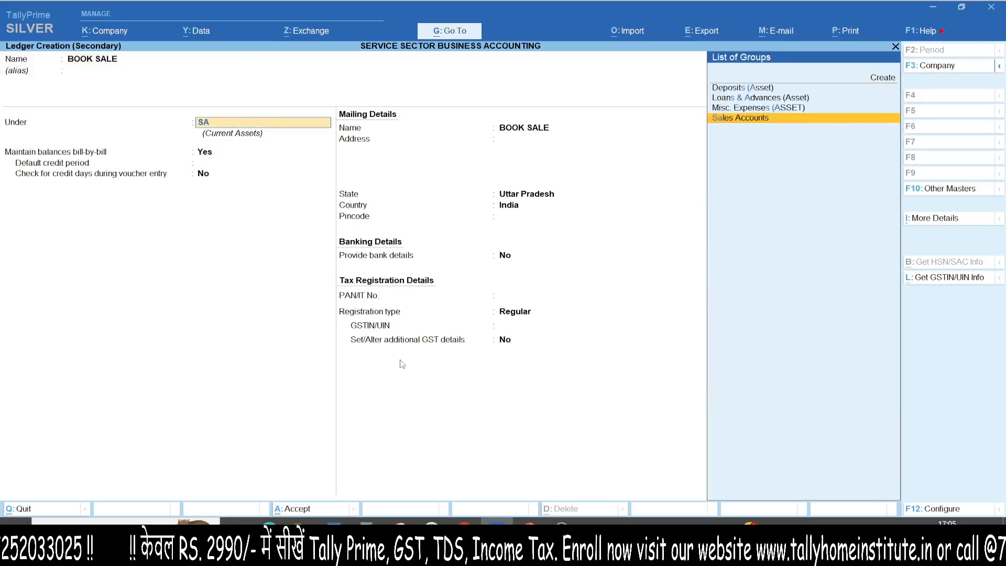
pyautogui.press('Delete')
pyautogui.press('Delete')
pyautogui.press('Delete')
pyautogui.press('Delete')
pyautogui.press('Delete')
pyautogui.press('Delete')
pyautogui.press('Delete')
pyautogui.press('Delete')
pyautogui.press('Delete')
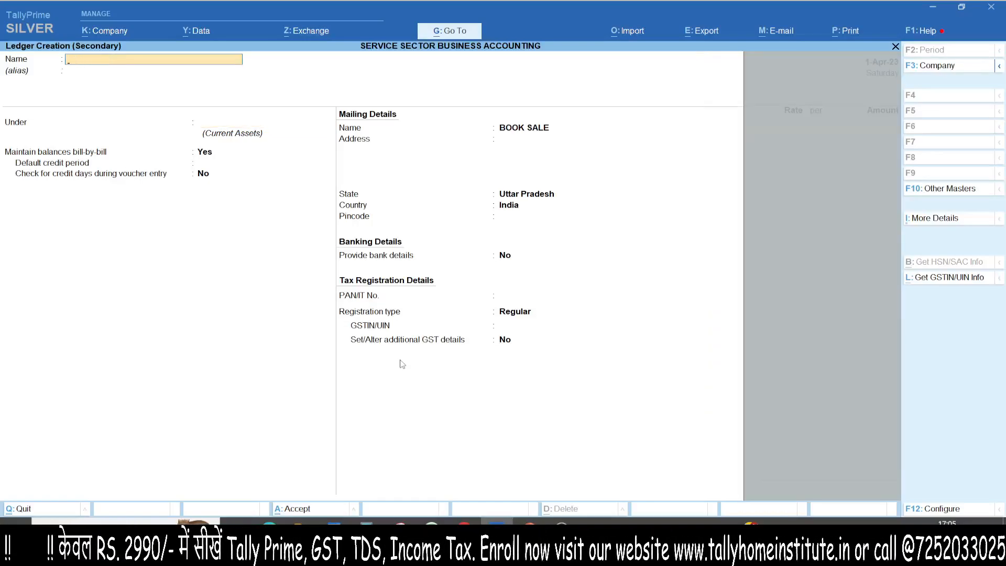
# - Name the new ledger PROFF SERVICES and place it under Sales Accounts
pyautogui.write('PROFF SERVICES')
pyautogui.press('Return')
pyautogui.press('Return')
pyautogui.write('SALE')
# - Specify HSN/SAC code 9985 directly in the PROFF SERVICES ledger, keeping GST applicable and the description blank
pyautogui.press('Return')
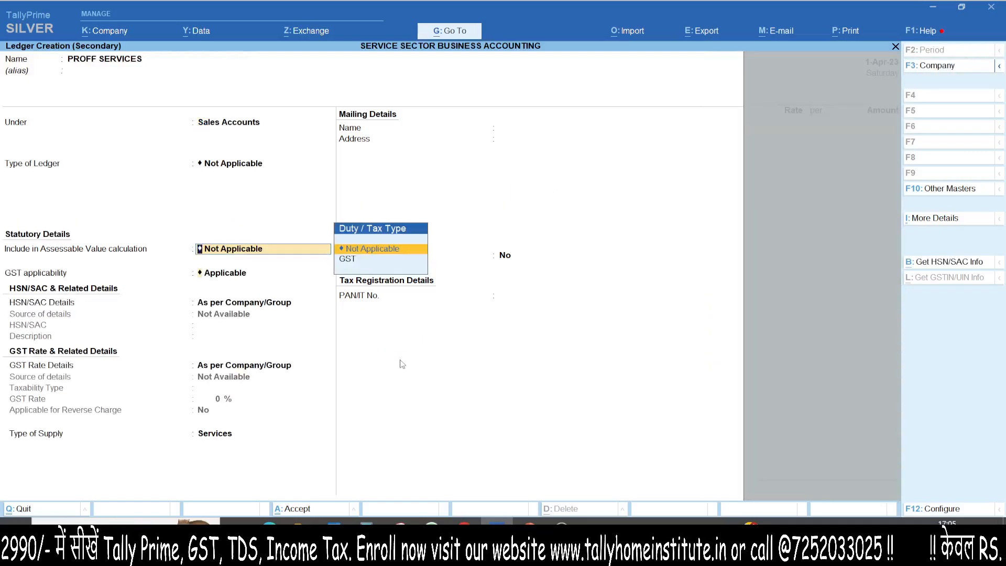
pyautogui.press('Return')
pyautogui.press('Return')
pyautogui.press('Down')
pyautogui.press('Return')
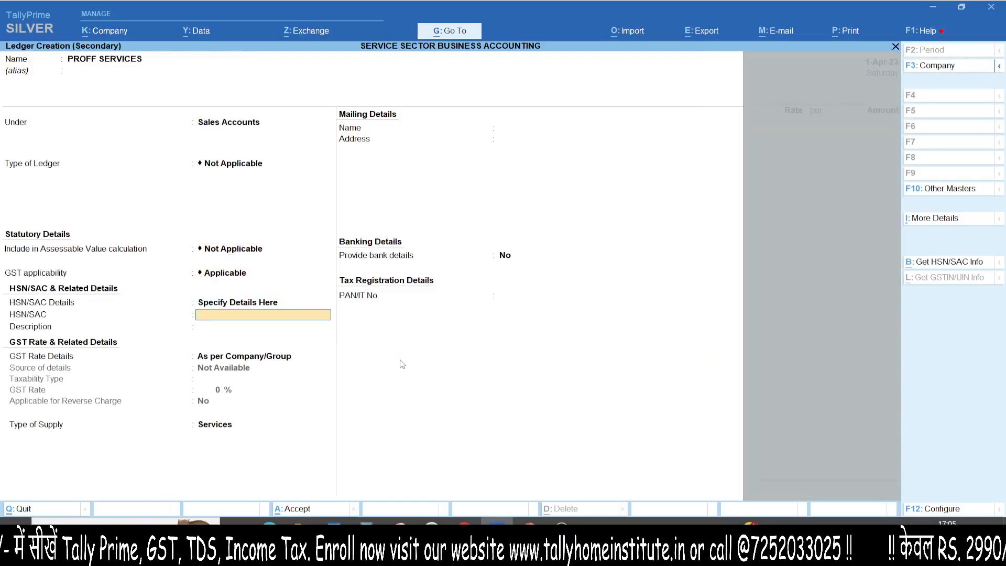
pyautogui.write('9985')
pyautogui.press('Return')
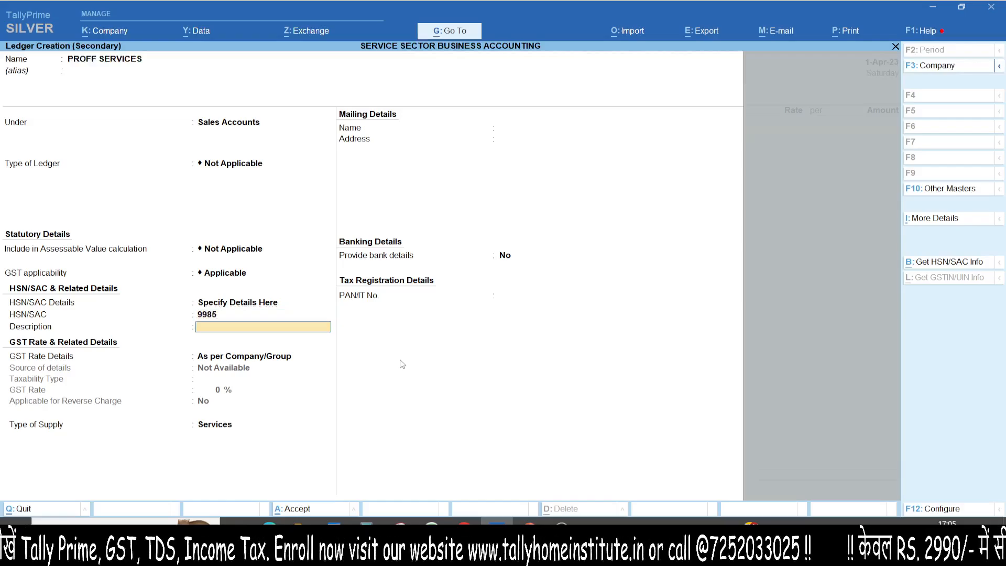
pyautogui.press('Return')
pyautogui.press('Return')
# - Specify the PROFF SERVICES ledger as Taxable at 18% GST without reverse charge, keep Services as supply type, and save it
pyautogui.press('BackSpace')
pyautogui.press('Down')
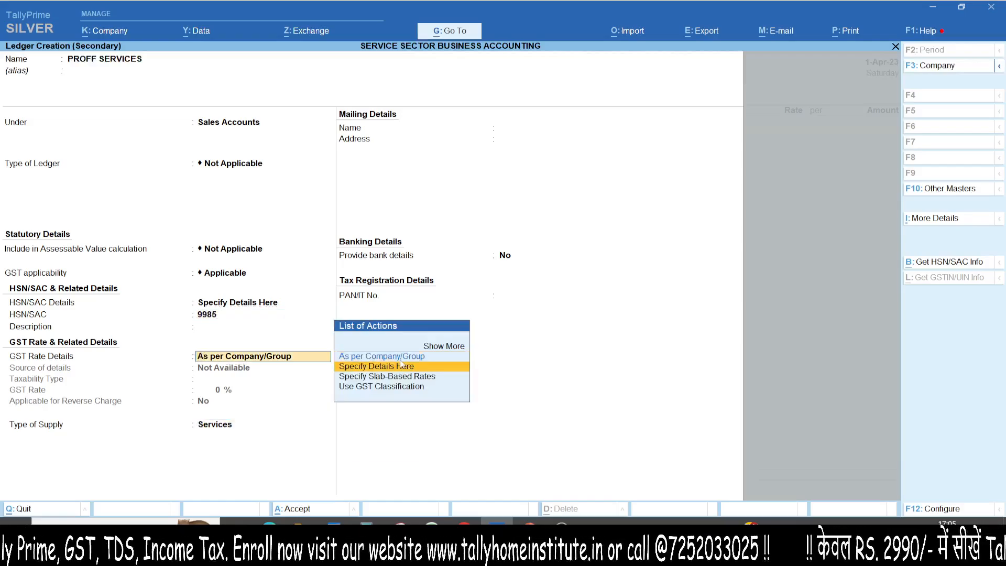
pyautogui.press('Return')
pyautogui.press('Return')
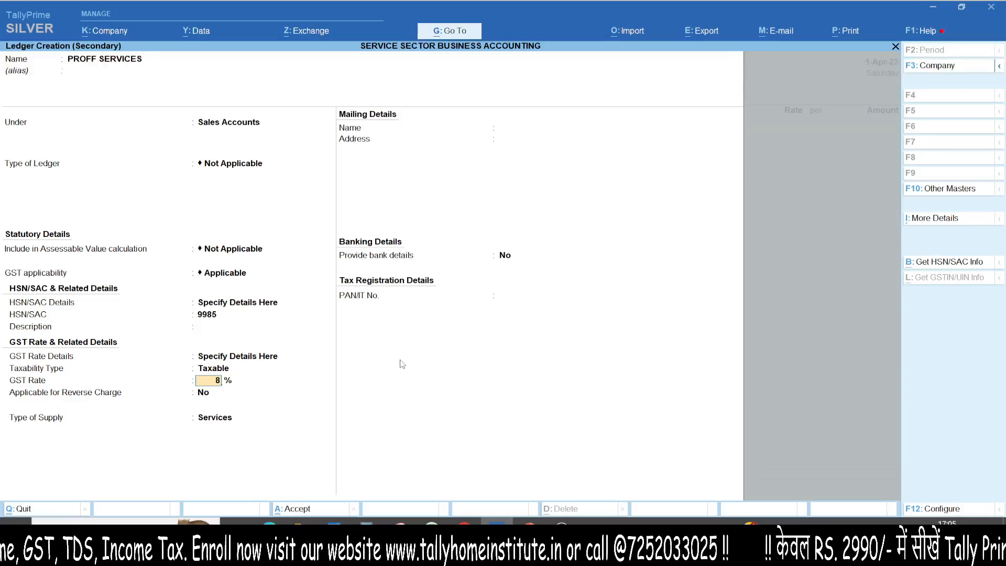
pyautogui.press('Return')
# - Enter 1,00,000 as the PROFF SERVICES amount, keeping its GST rate and HSN/SAC details As per Masters/Company
pyautogui.press('Return')
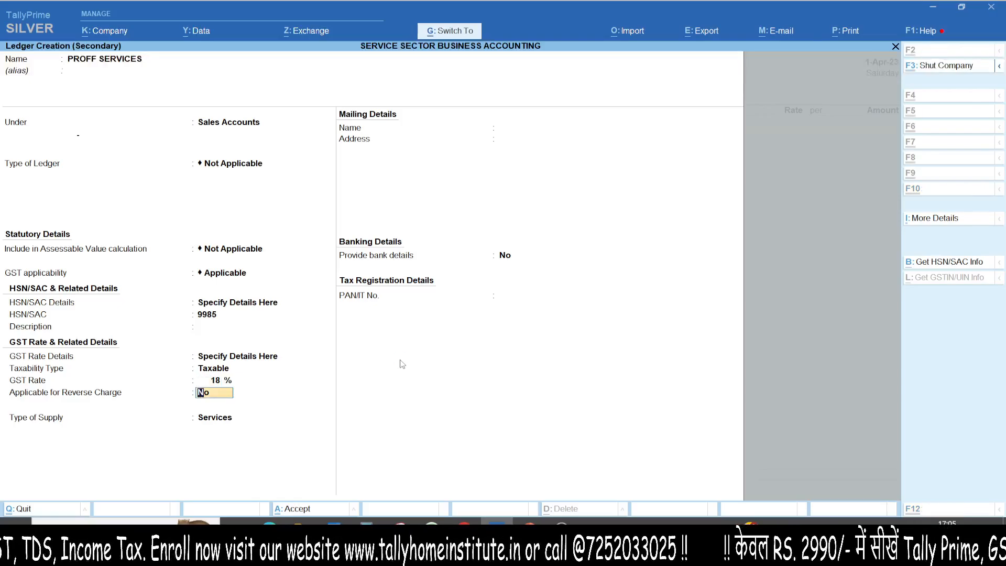
pyautogui.press('Return')
pyautogui.press('Return')
pyautogui.write('10000')
pyautogui.press('Return')
pyautogui.press('Return')
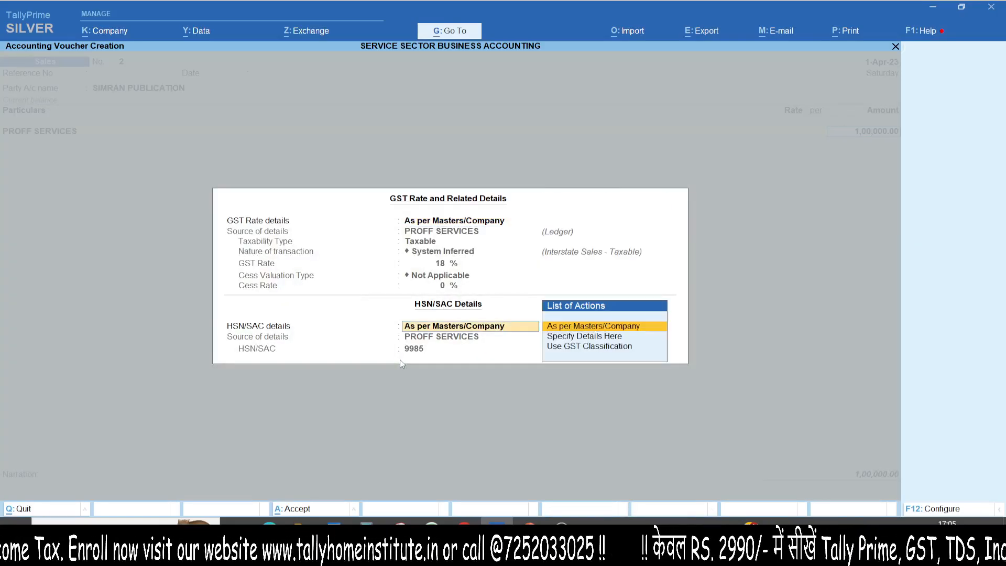
pyautogui.press('Return')
# - Add the IGST ledger below PROFF SERVICES in the sales voucher and let its tax amount be calculated
pyautogui.write('C')
pyautogui.press('BackSpace')
pyautogui.write('IG')
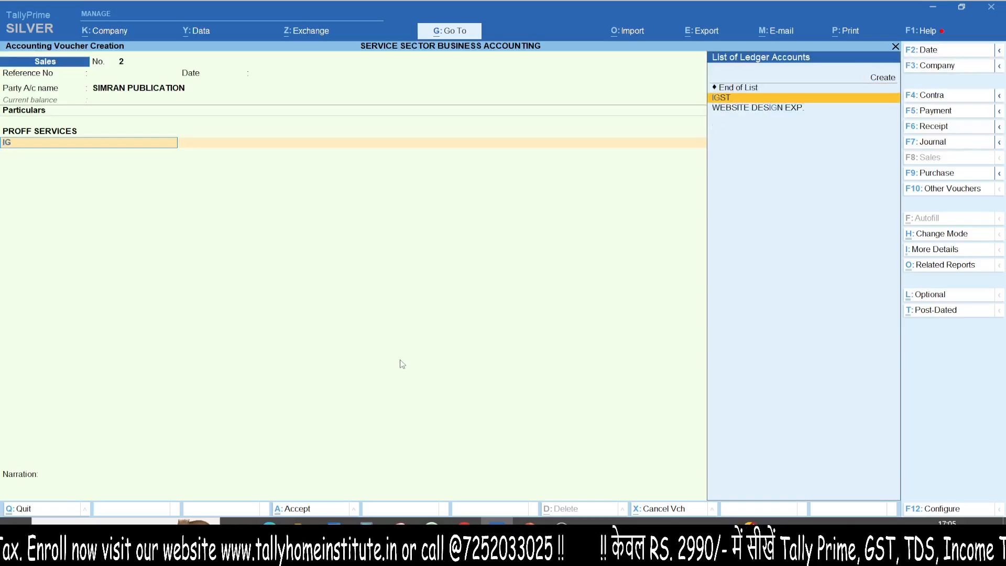
pyautogui.press('Return')
pyautogui.press('Return')
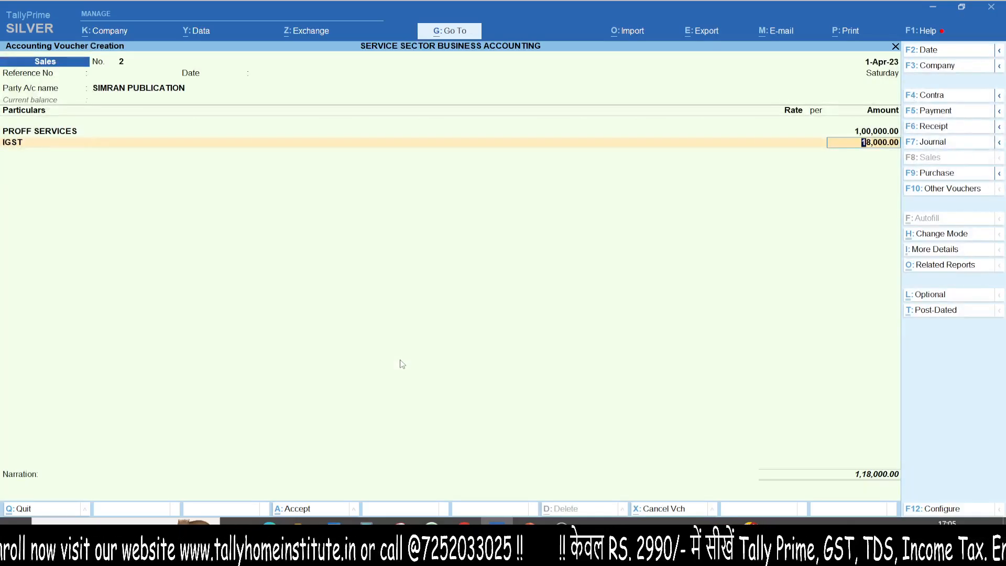
# - Review the detailed GST tax analysis of the interstate sales voucher and return to the voucher
pyautogui.hotkey('alt', 'a')
pyautogui.hotkey('alt', 'F5')
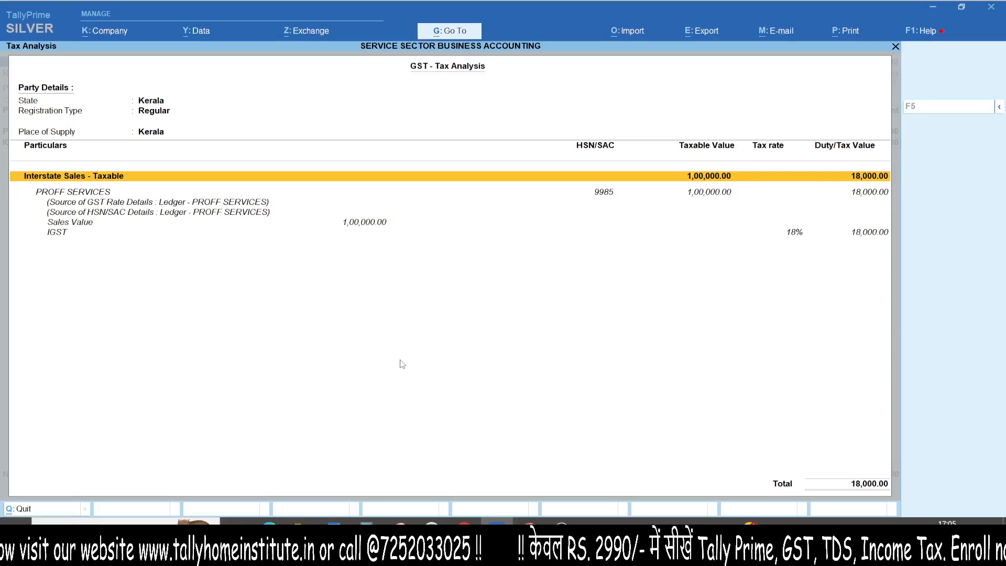
pyautogui.press('Escape')
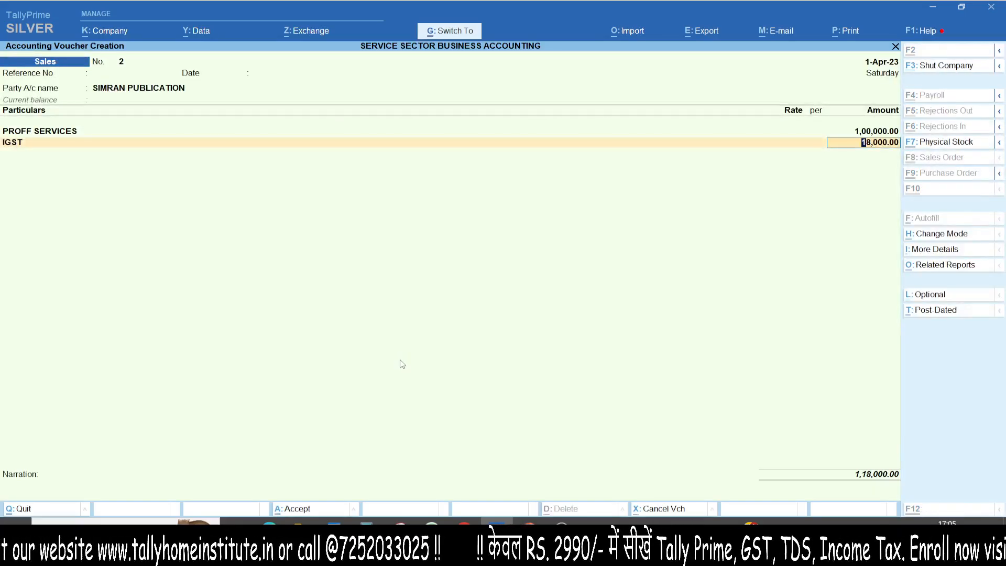
# - Save the sales voucher and leave voucher entry for the Gateway of Tally
pyautogui.hotkey('ctrl', 'a')
pyautogui.press('Escape')
pyautogui.press('y')
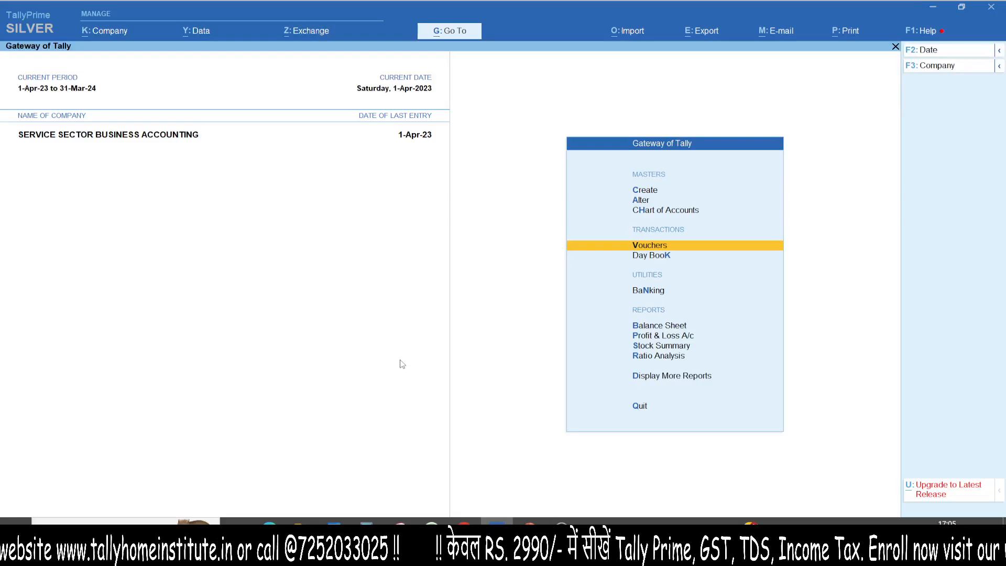
pyautogui.press('Escape')
pyautogui.press('n')
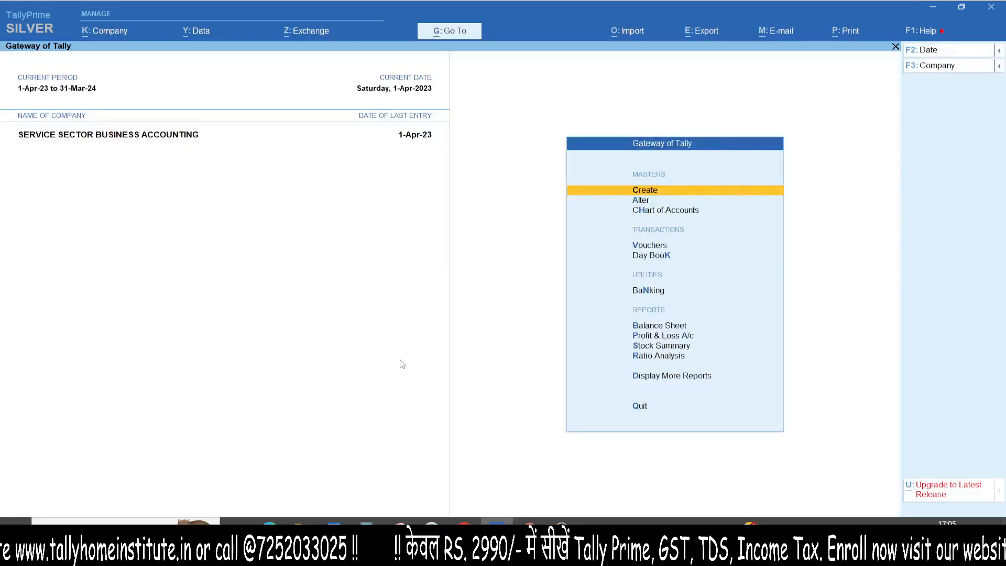
# - Open the detailed Profit & Loss A/c, examine the direct expenses, sales accounts and profit figures, and close the report
pyautogui.press('p')
pyautogui.hotkey('alt', 'f5')
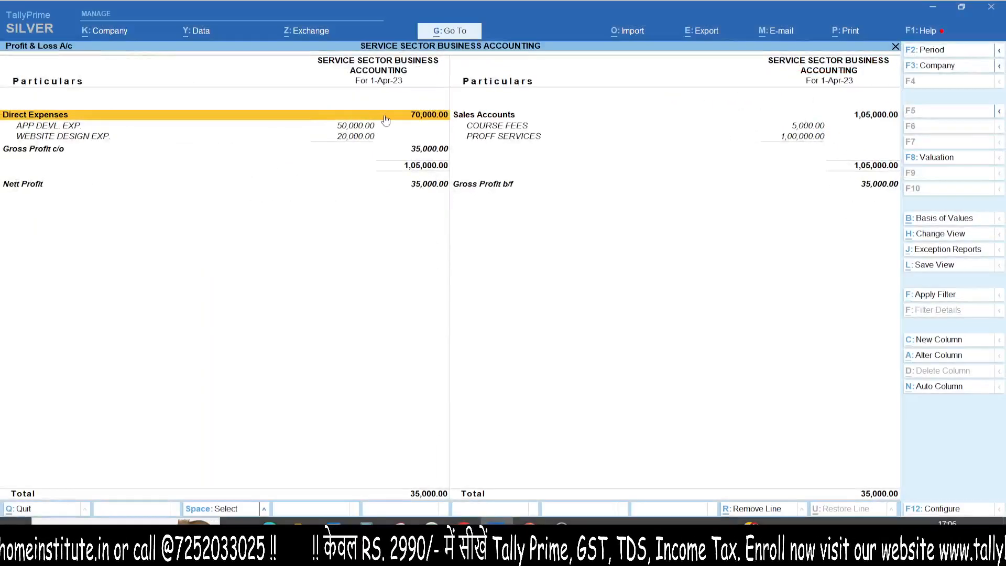
pyautogui.press('ctrl')
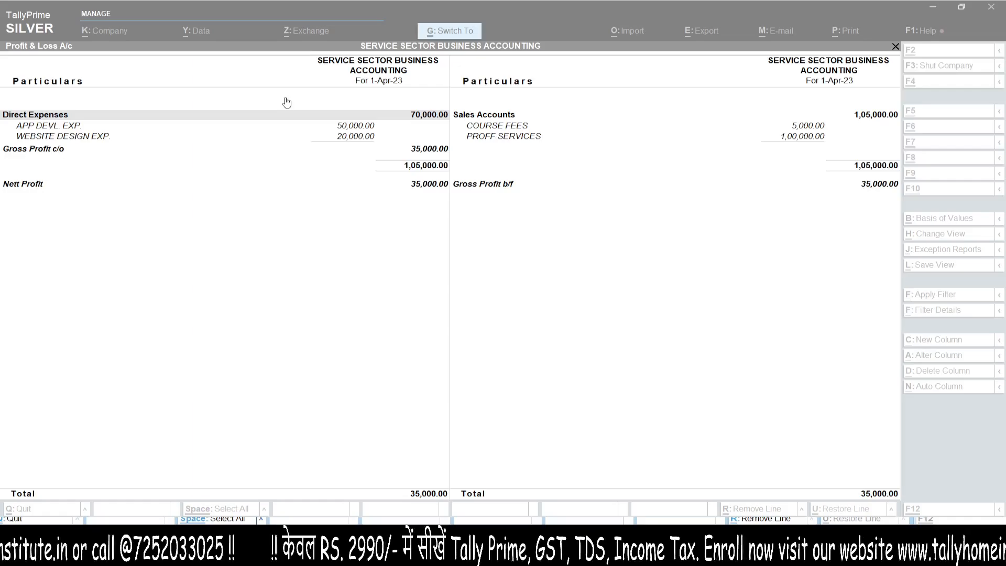
pyautogui.press('ctrl')
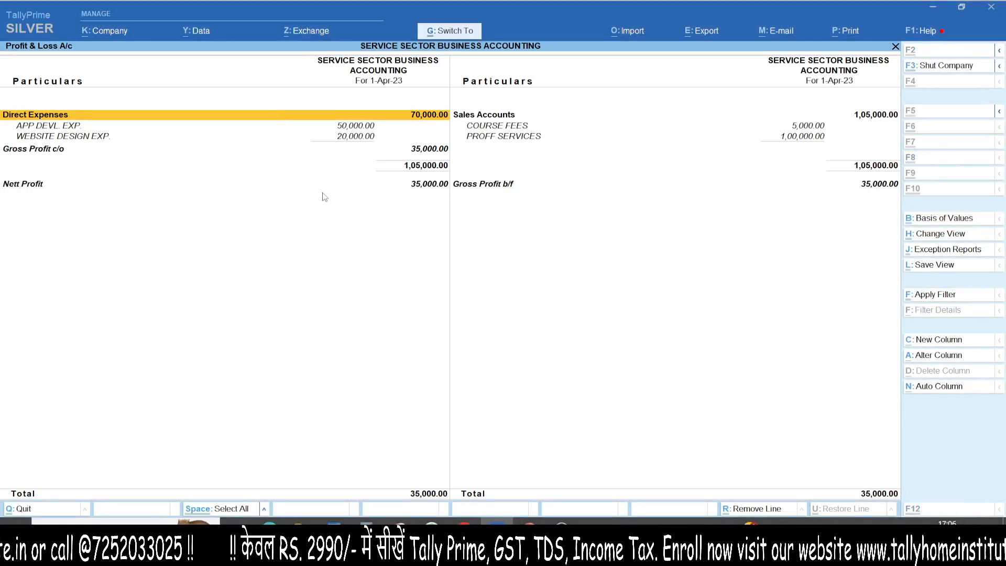
pyautogui.hotkey('ctrl', '1')
pyautogui.moveTo(400, 148); pyautogui.dragTo(154, 190)
pyautogui.press('Escape')
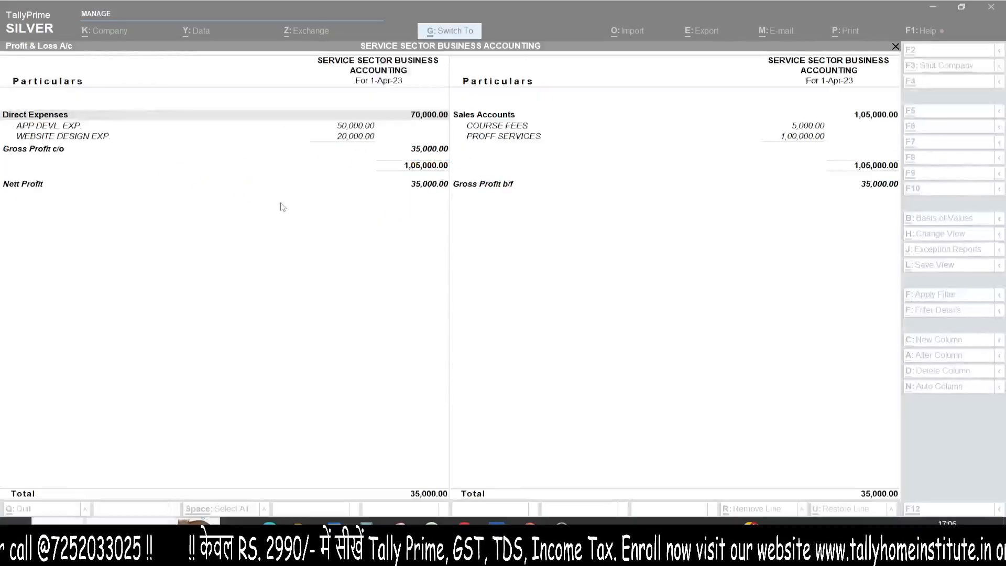
pyautogui.press('Escape')
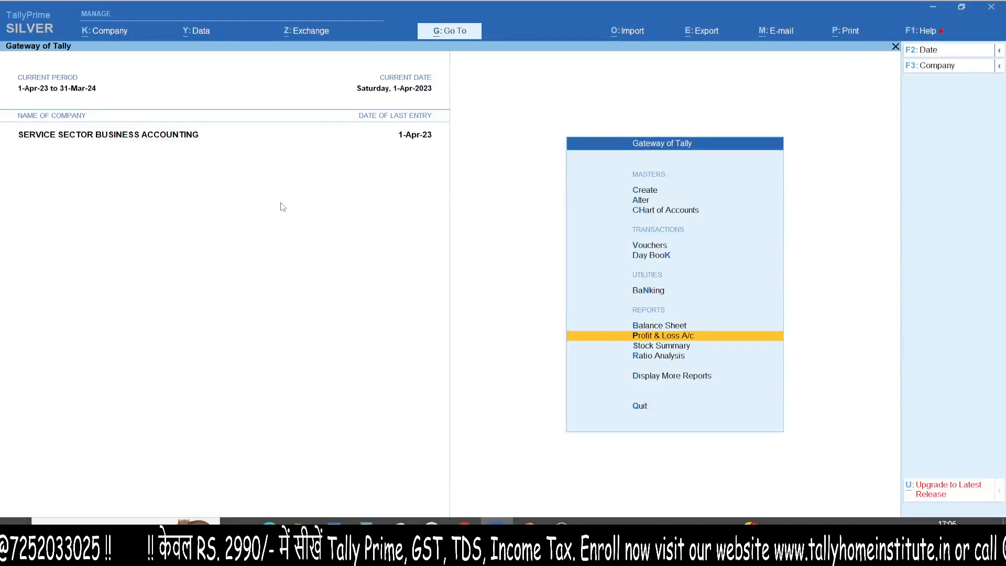
# - Open the Balance Sheet and examine the Duties & Taxes amount under Current Liabilities
pyautogui.press('b')
pyautogui.hotkey('ctrl', '1')
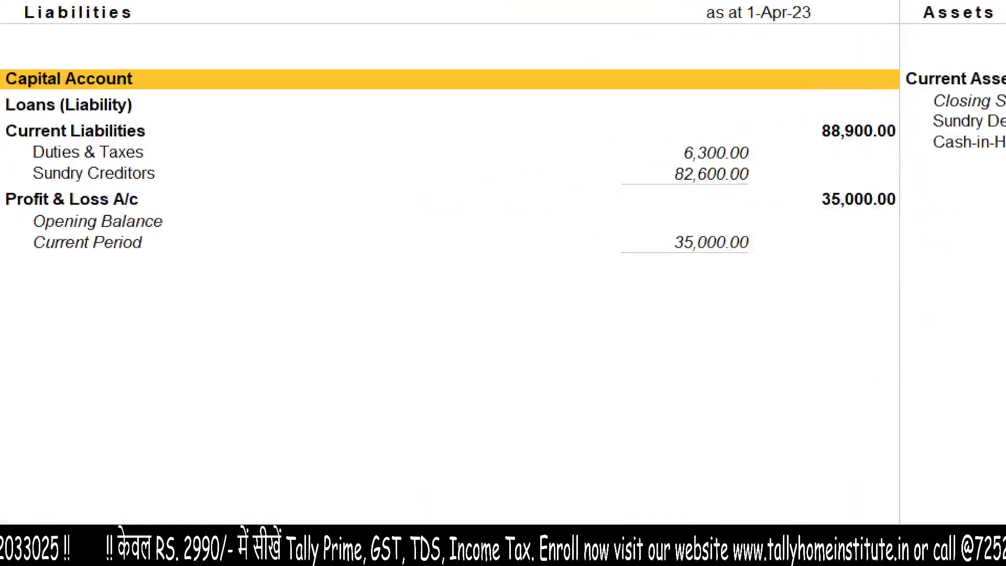
pyautogui.moveTo(156, 155); pyautogui.dragTo(616, 153)
pyautogui.moveTo(555, 123)
pyautogui.mouseDown()
pyautogui.moveTo(638, 145)
pyautogui.moveTo(572, 212)
pyautogui.mouseUp()
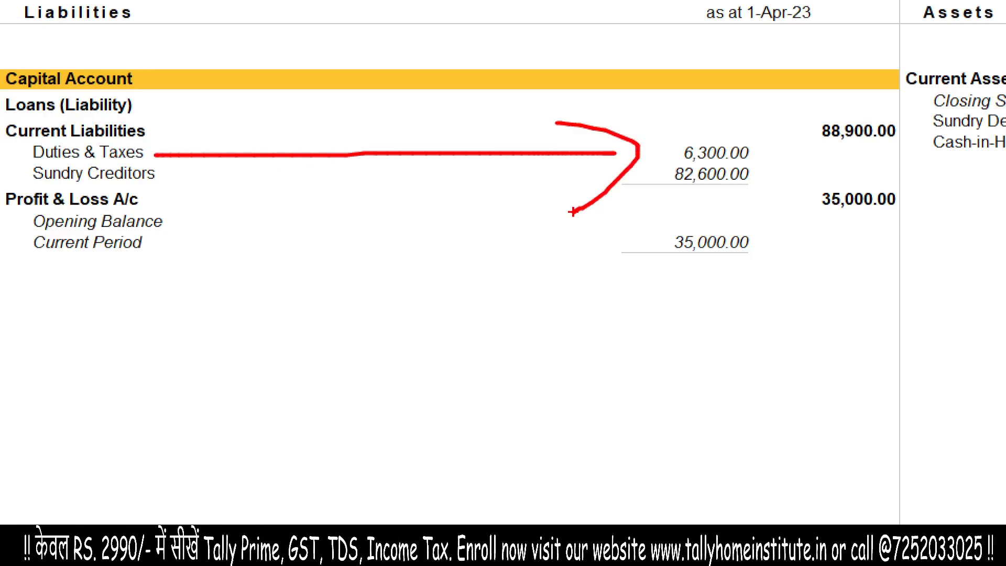
pyautogui.moveTo(649, 181)
pyautogui.mouseDown()
pyautogui.moveTo(765, 152)
pyautogui.moveTo(610, 164)
pyautogui.mouseUp()
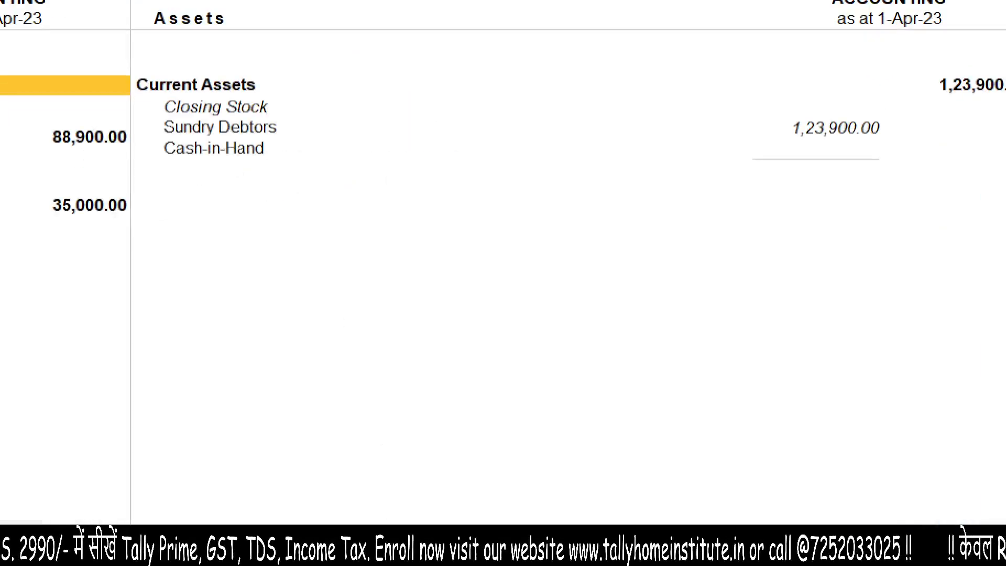
pyautogui.click(769, 142)
pyautogui.moveTo(785, 95)
pyautogui.mouseDown()
pyautogui.moveTo(512, 50)
pyautogui.moveTo(449, 91)
pyautogui.mouseUp()
pyautogui.press('Escape')
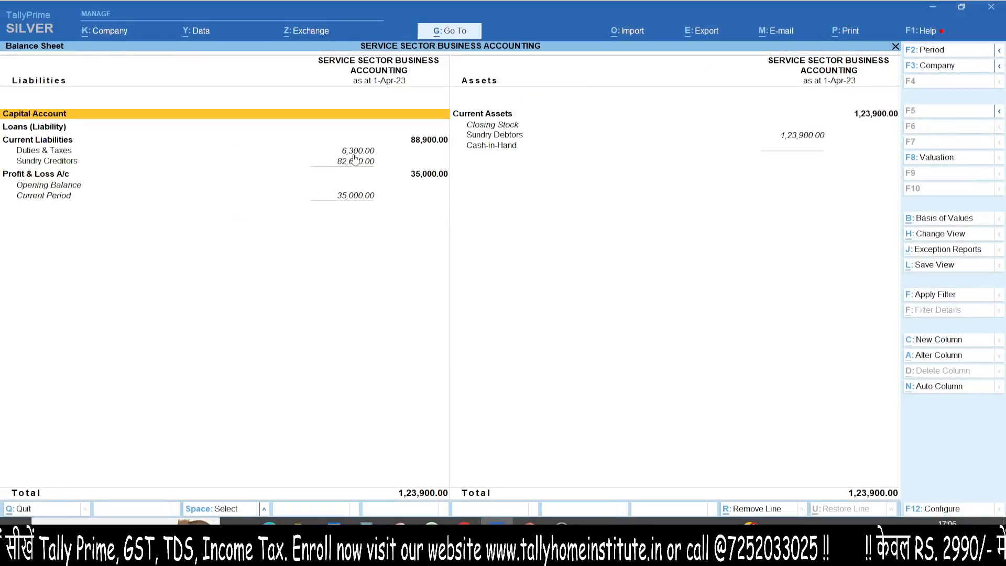
# - Go to the GSTR-3B report and examine the outward supply tax and the available input tax credit
pyautogui.hotkey('alt', 'g')
pyautogui.write('GSTR3')
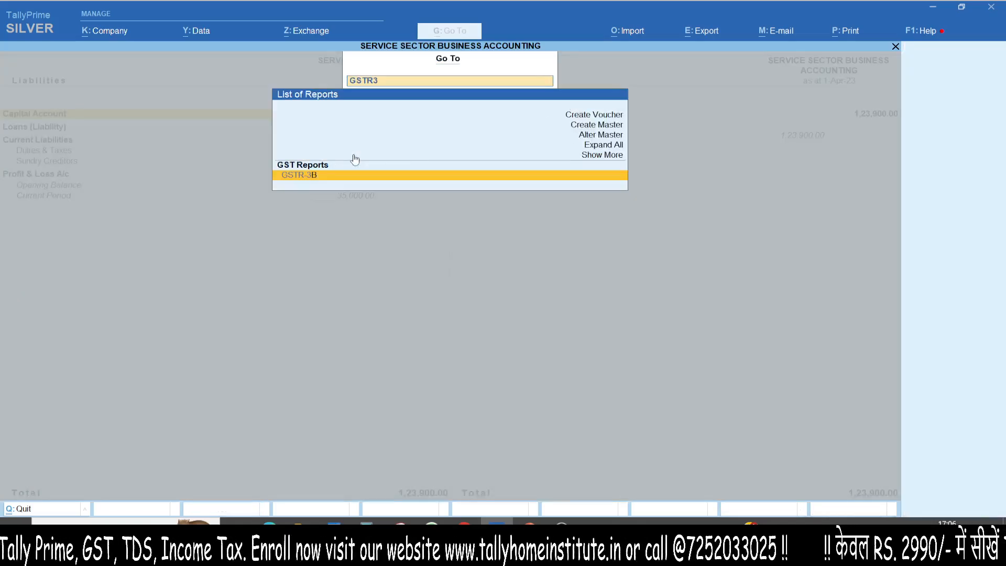
pyautogui.press('Return')
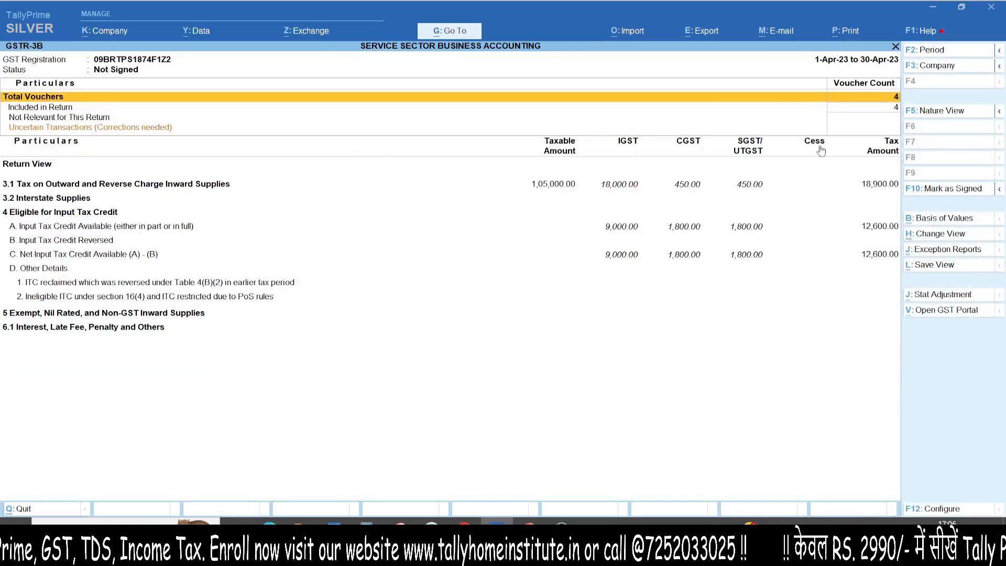
pyautogui.moveTo(857, 175)
pyautogui.mouseDown()
pyautogui.moveTo(866, 194)
pyautogui.moveTo(814, 173)
pyautogui.mouseUp()
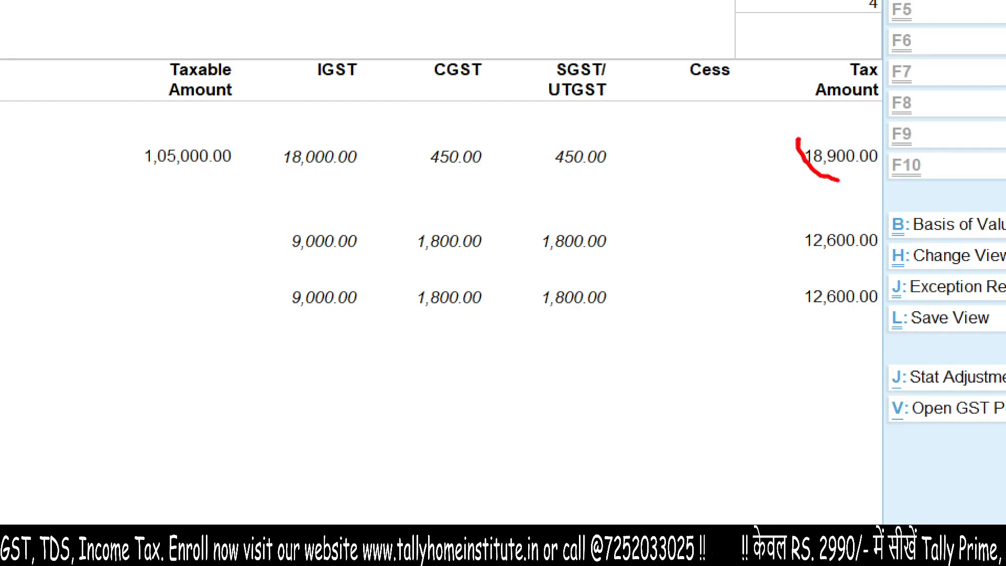
pyautogui.moveTo(796, 206); pyautogui.dragTo(539, 213)
pyautogui.press('Escape')
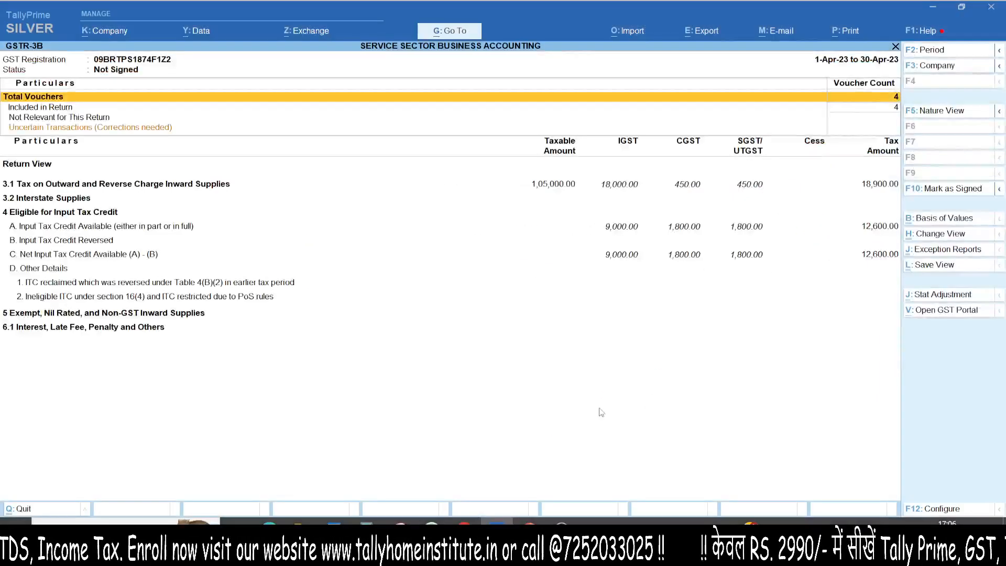
# - Calculate 18900 − 12600 in Calculator to find the net GST payable, close it and leave the GSTR-3B report
pyautogui.click(367, 522)
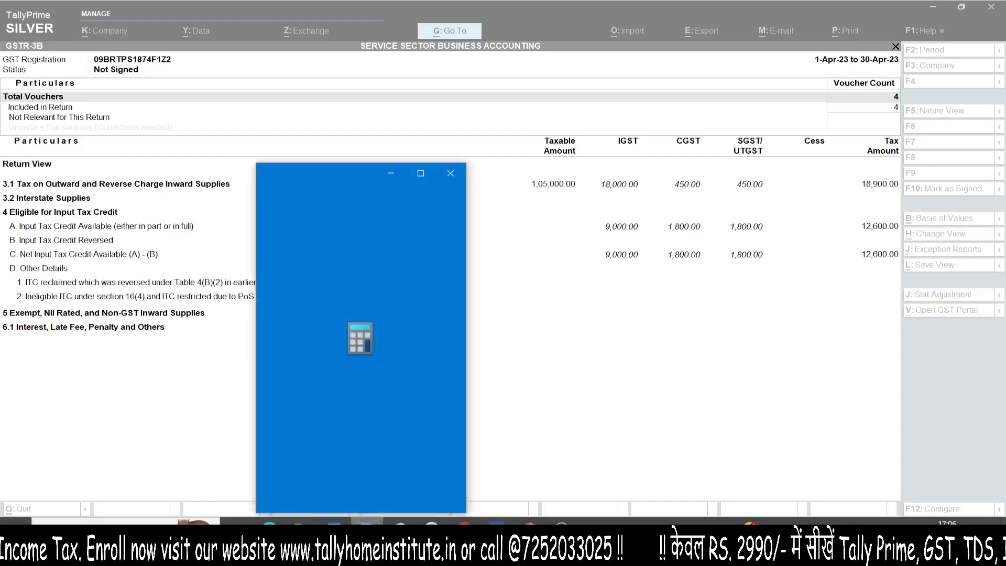
pyautogui.write('18900 -')
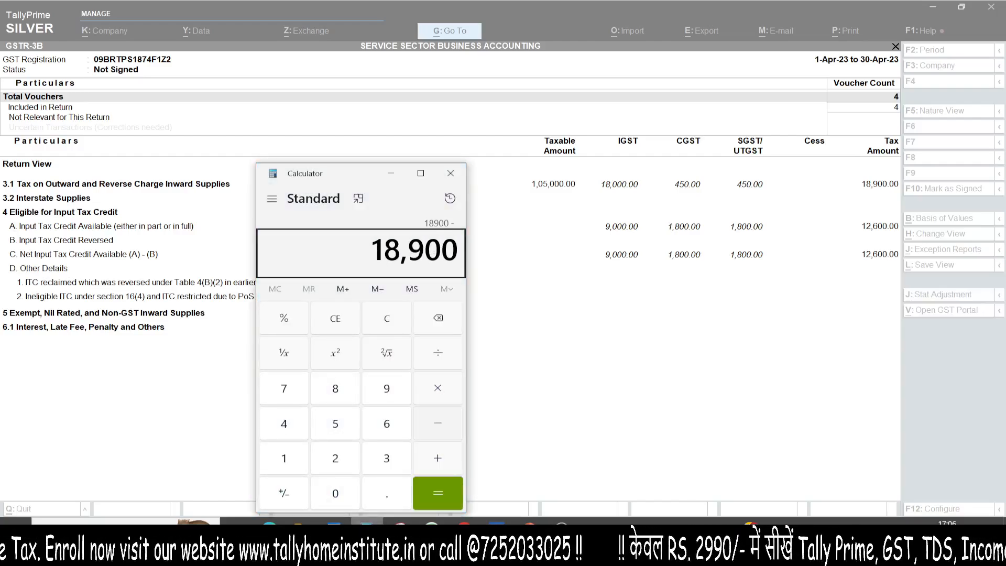
pyautogui.write(' 12600')
pyautogui.press('Return')
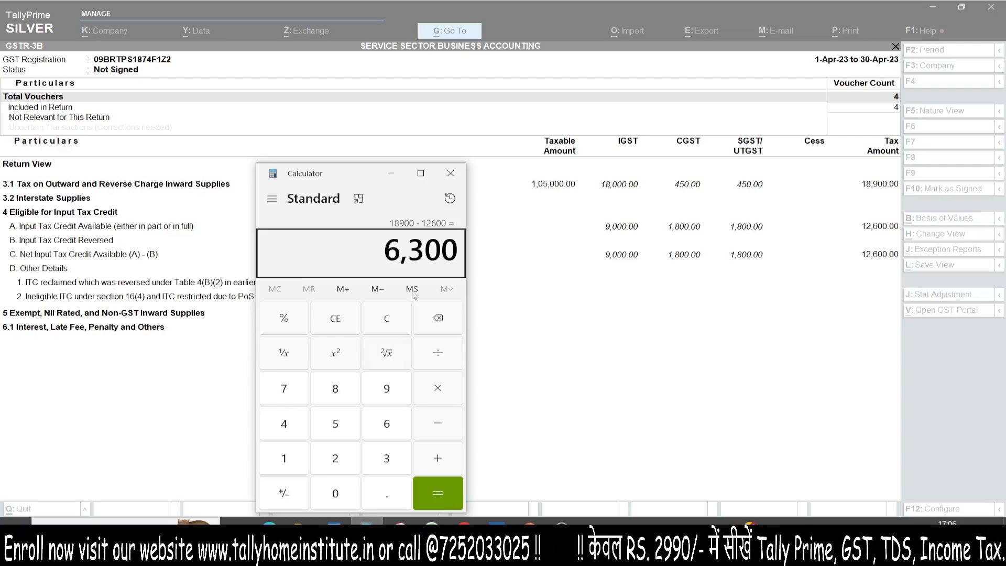
pyautogui.hotkey('ctrl', '1')
pyautogui.click(391, 290)
pyautogui.moveTo(360, 187)
pyautogui.mouseDown()
pyautogui.moveTo(557, 253)
pyautogui.moveTo(116, 220)
pyautogui.mouseUp()
pyautogui.press('Escape')
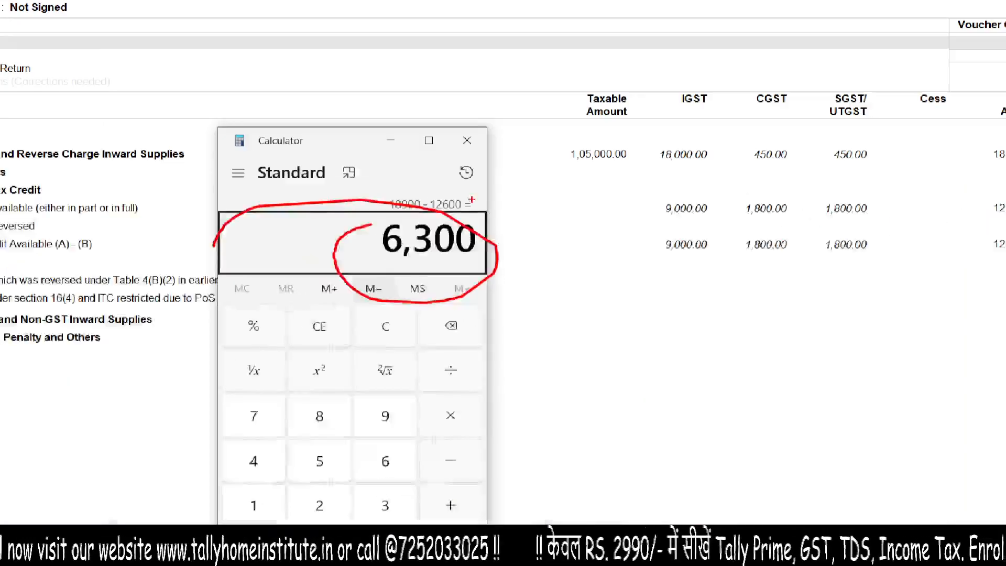
pyautogui.click(451, 168)
pyautogui.press('Escape')
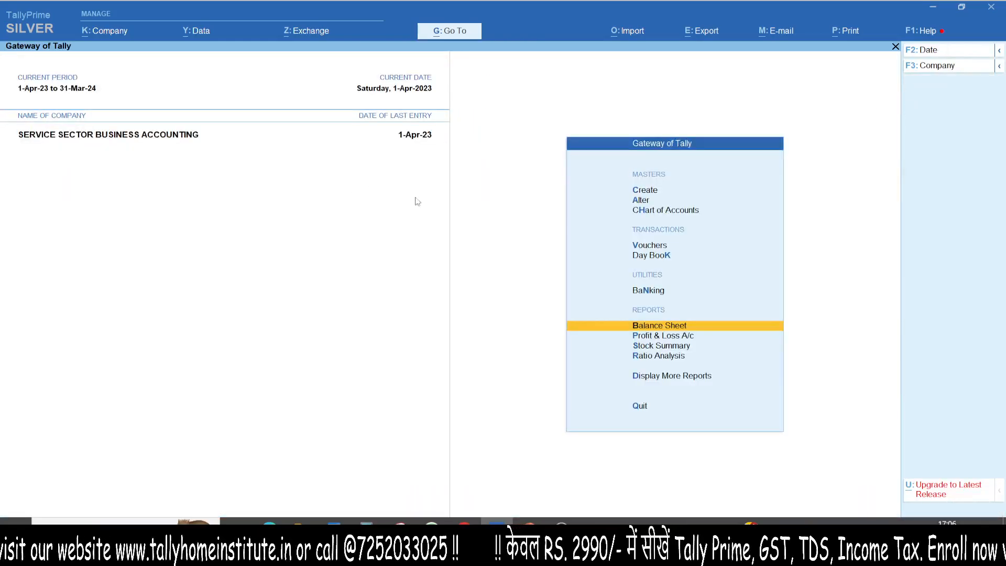
# - Reopen the Balance Sheet to compare Duties & Taxes with the calculated net GST, and close it
pyautogui.press('Return')
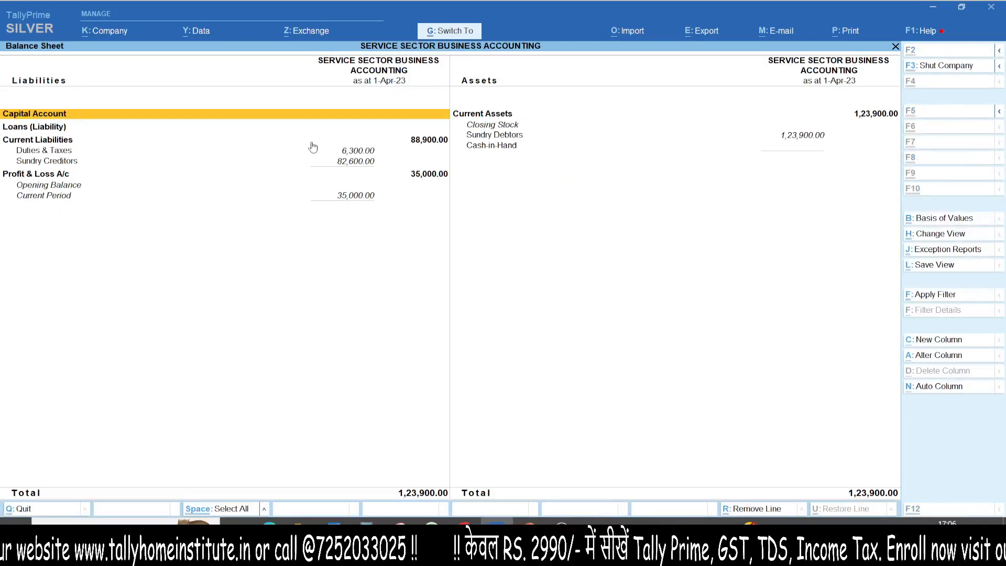
pyautogui.hotkey('ctrl', '1')
pyautogui.moveTo(318, 136)
pyautogui.mouseDown()
pyautogui.moveTo(330, 165)
pyautogui.moveTo(258, 124)
pyautogui.mouseUp()
pyautogui.press('Escape')
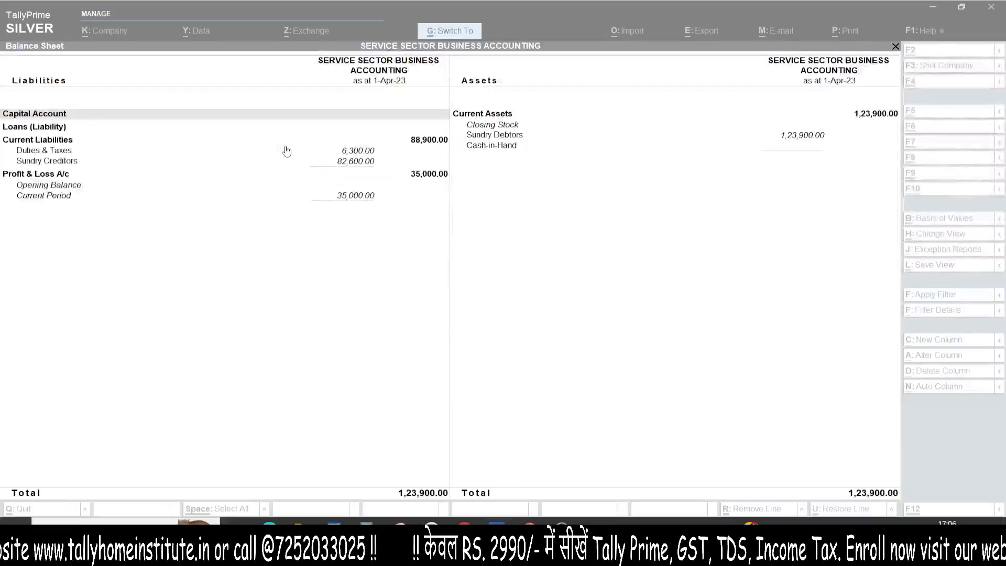
pyautogui.press('Escape')
# - Go to the GSTR-1 report and examine the taxable amount and tax of the B2B Invoices
pyautogui.hotkey('alt', 'g')
pyautogui.write('GSTR1')
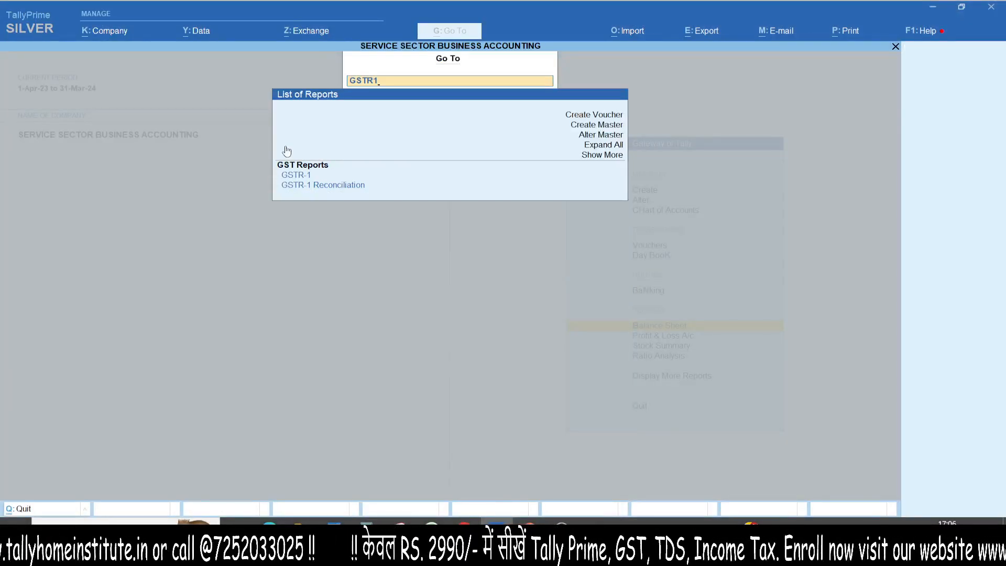
pyautogui.press('Return')
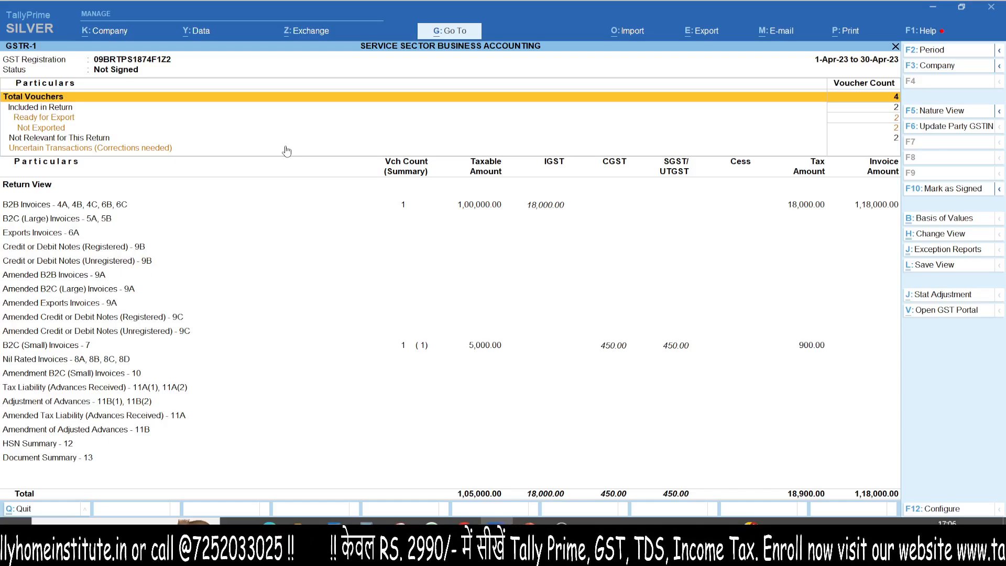
pyautogui.hotkey('ctrl', '1')
pyautogui.moveTo(873, 134)
pyautogui.mouseDown()
pyautogui.moveTo(907, 148)
pyautogui.moveTo(869, 185)
pyautogui.mouseUp()
pyautogui.press('Escape')
pyautogui.hotkey('ctrl', '1')
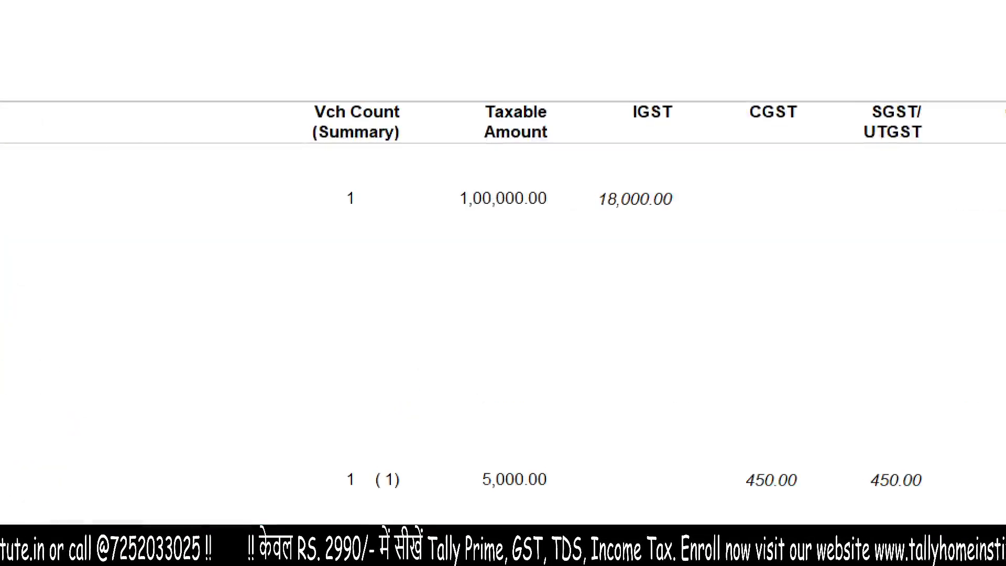
pyautogui.moveTo(433, 139)
pyautogui.mouseDown()
pyautogui.moveTo(433, 242)
pyautogui.moveTo(307, 152)
pyautogui.moveTo(304, 166)
pyautogui.mouseUp()
pyautogui.press('Escape')
# - Examine the B2C (Small) Invoices entry in GSTR-1 and return to the Gateway of Tally
pyautogui.hotkey('ctrl', '1')
pyautogui.moveTo(385, 408); pyautogui.dragTo(485, 342)
pyautogui.moveTo(531, 264); pyautogui.dragTo(184, 319)
pyautogui.press('Escape')
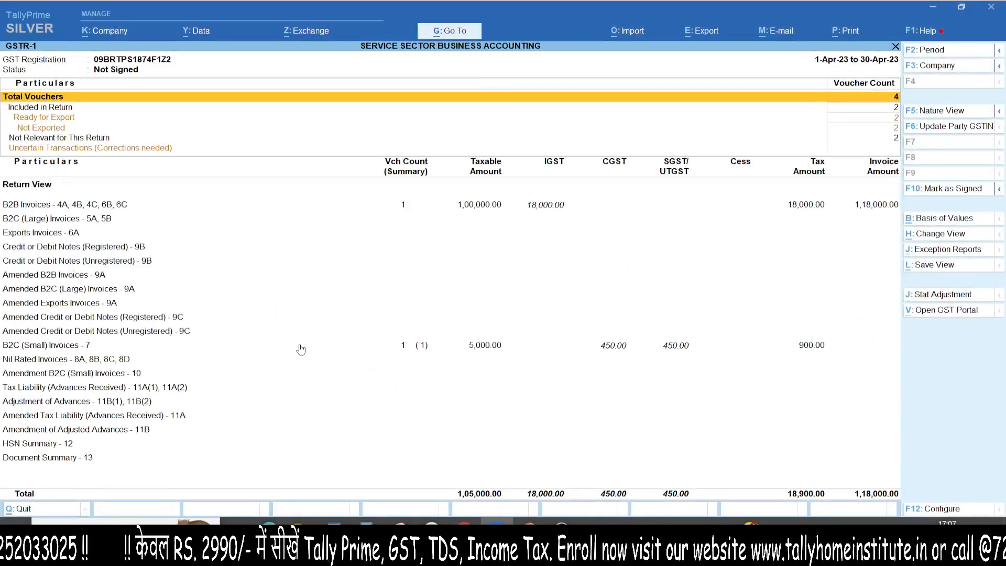
pyautogui.press('Escape')
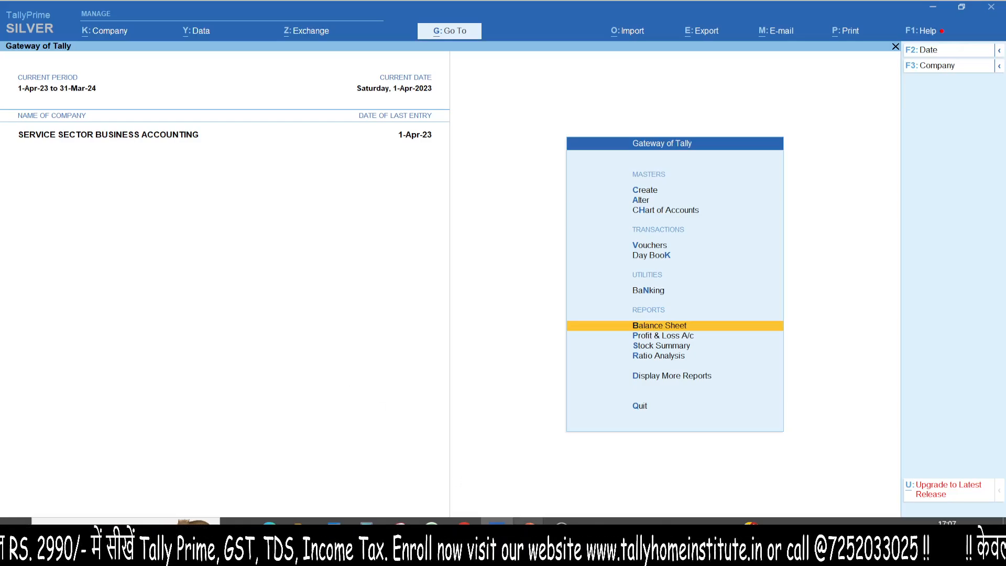
# - Switch to the Service Sector Business Accounting presentation slide
pyautogui.moveTo(529, 521)
pyautogui.click(589, 485)
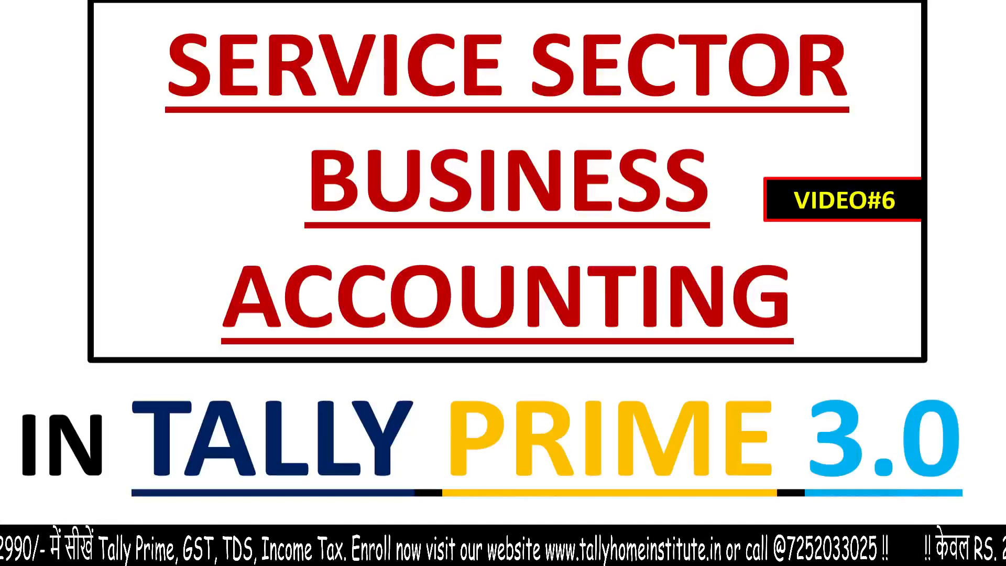